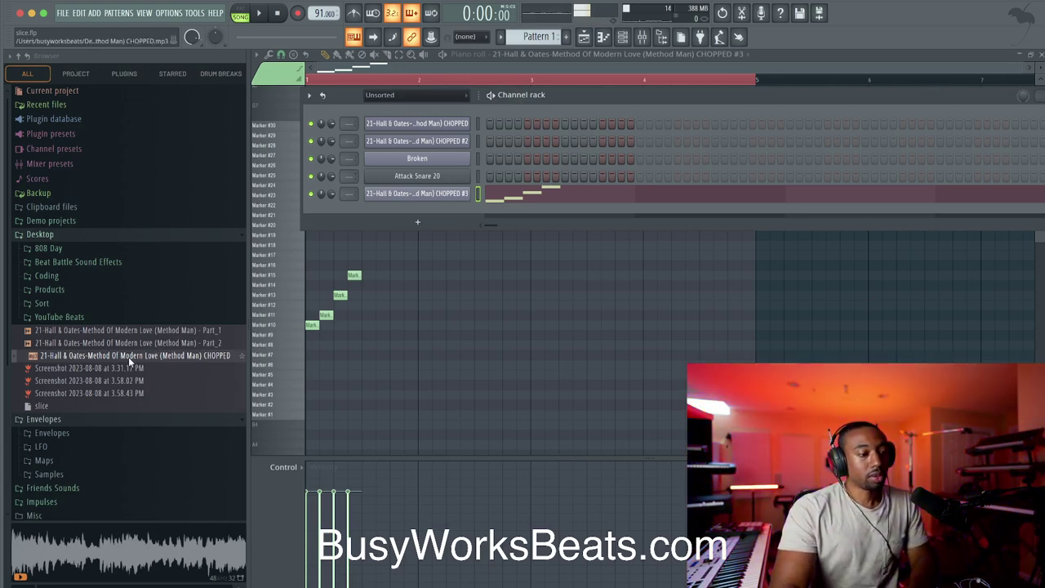
Step: Load the CHOPPED Hall & Oates sample from the Desktop folder into a new Slicex channel and apply medium auto-slicing
right_click(131, 361)
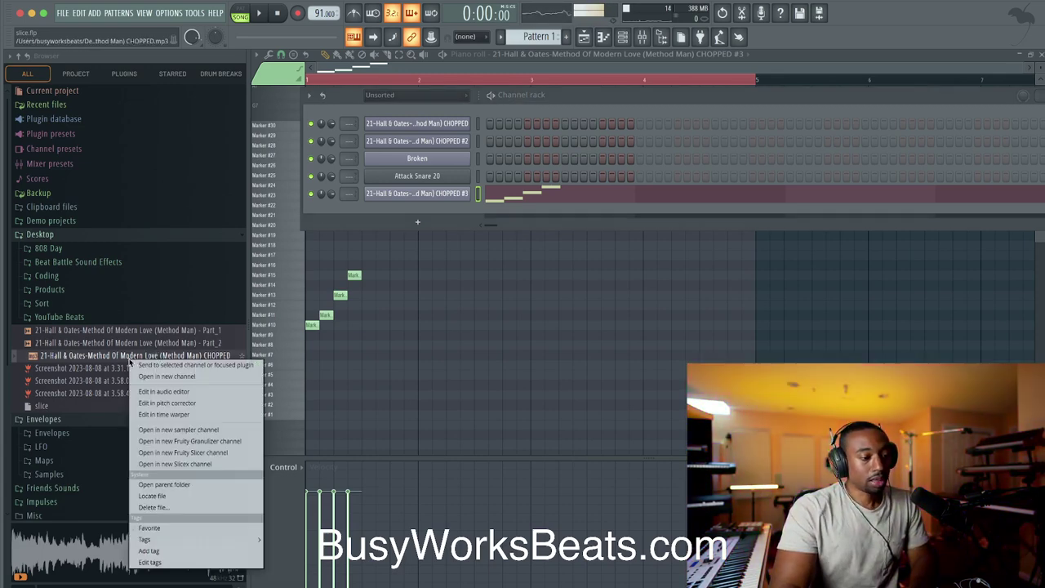
left_click(179, 464)
left_click_drag(551, 175, 504, 136)
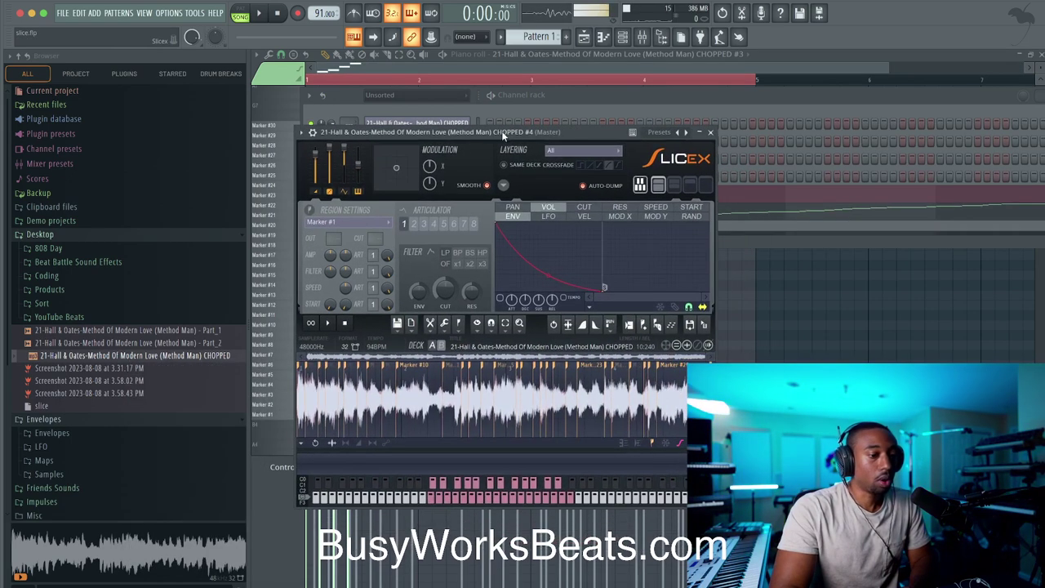
left_click(462, 325)
mouse_move(507, 480)
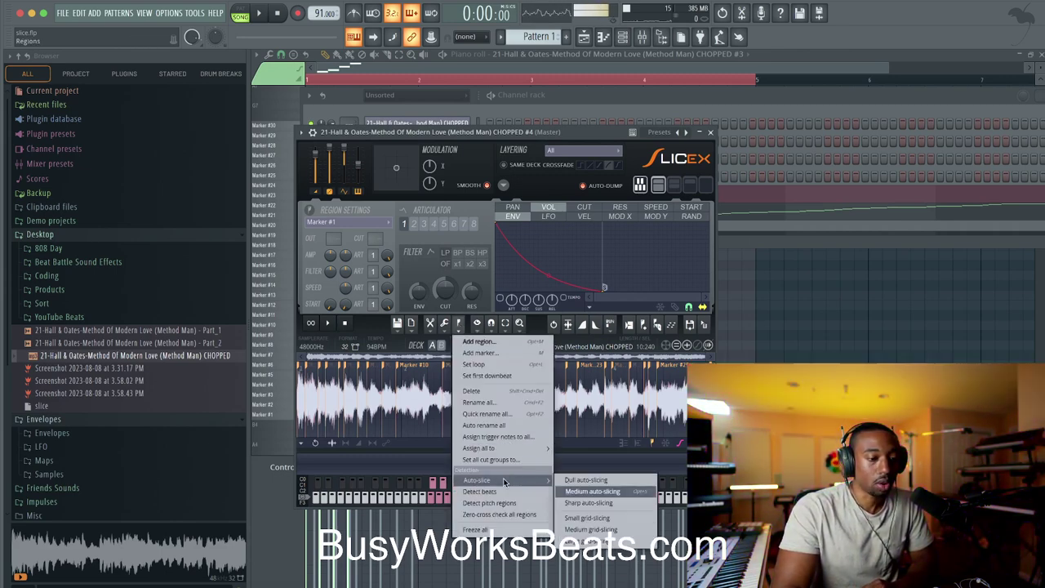
left_click(594, 492)
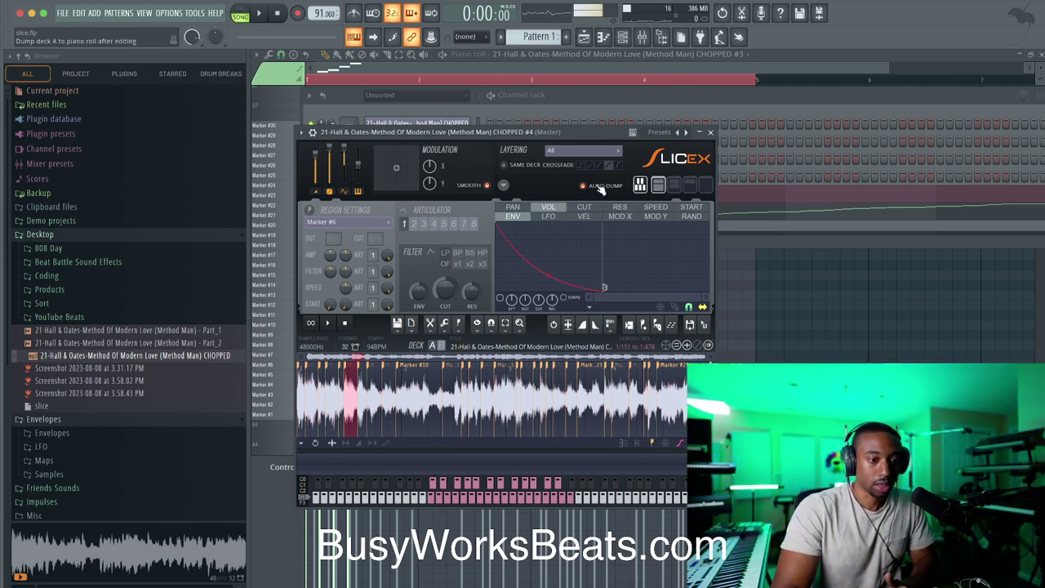
Step: Turn off auto-dump in the new Slicex and move the four notes from channel CHOPPED #3 to channel CHOPPED #4
left_click_drag(598, 133, 608, 270)
left_click(478, 200)
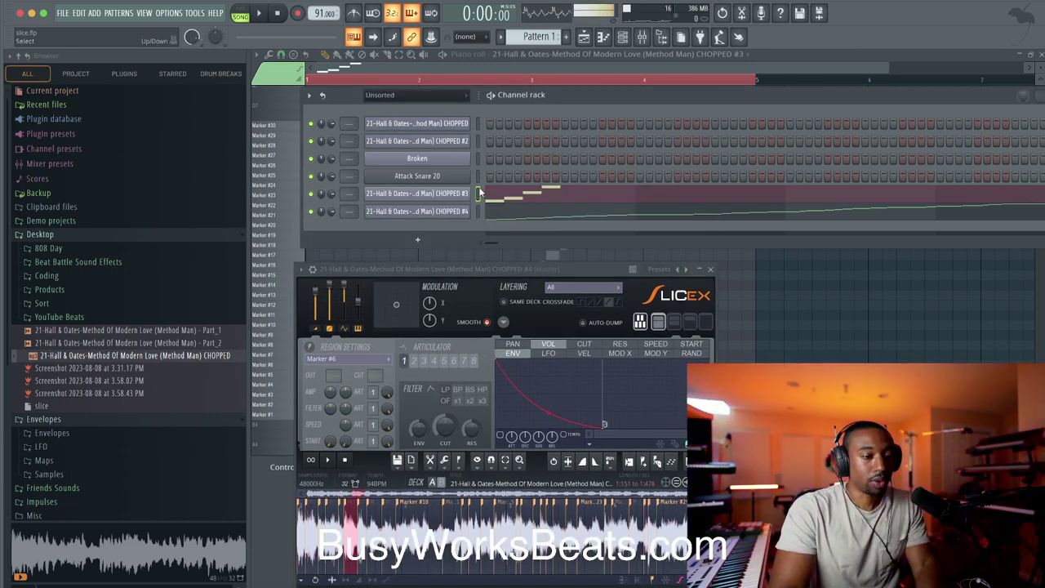
key("super+x")
left_click(477, 212)
key("super+v")
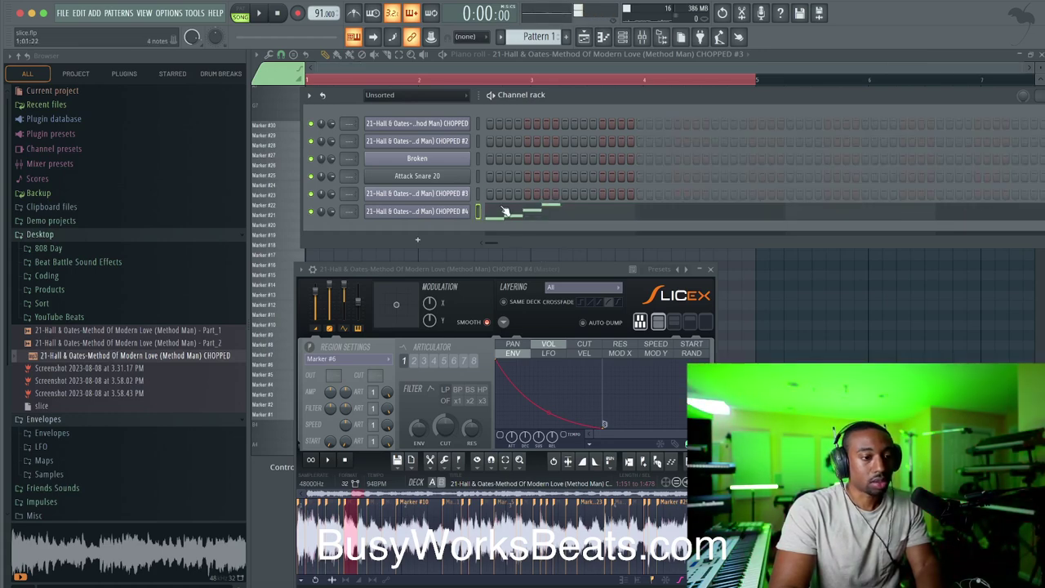
Step: Open the CHOPPED #4 piano roll, clear the time selection and play the moved notes in pattern mode
right_click(471, 211)
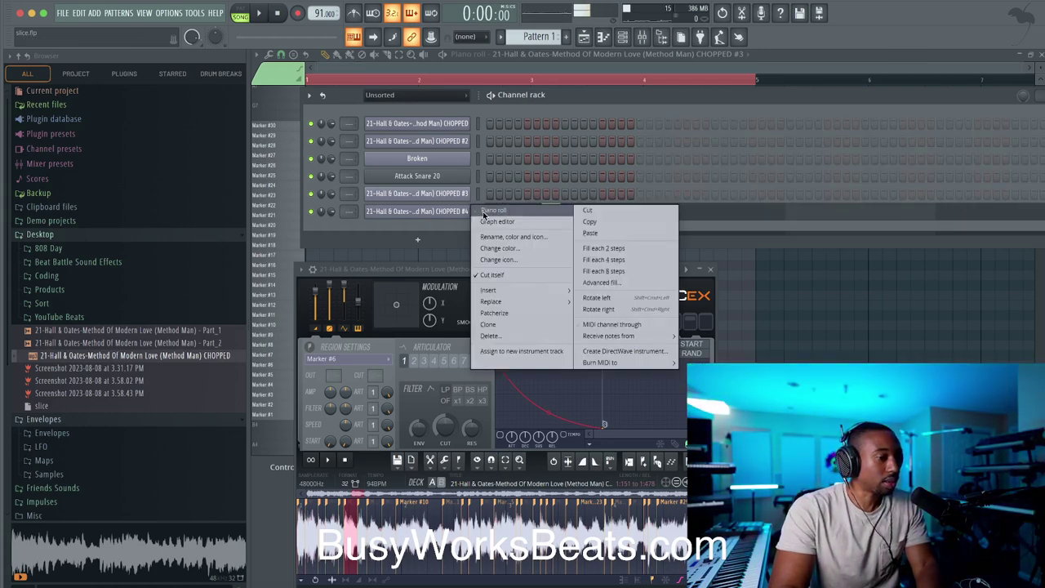
left_click(492, 211)
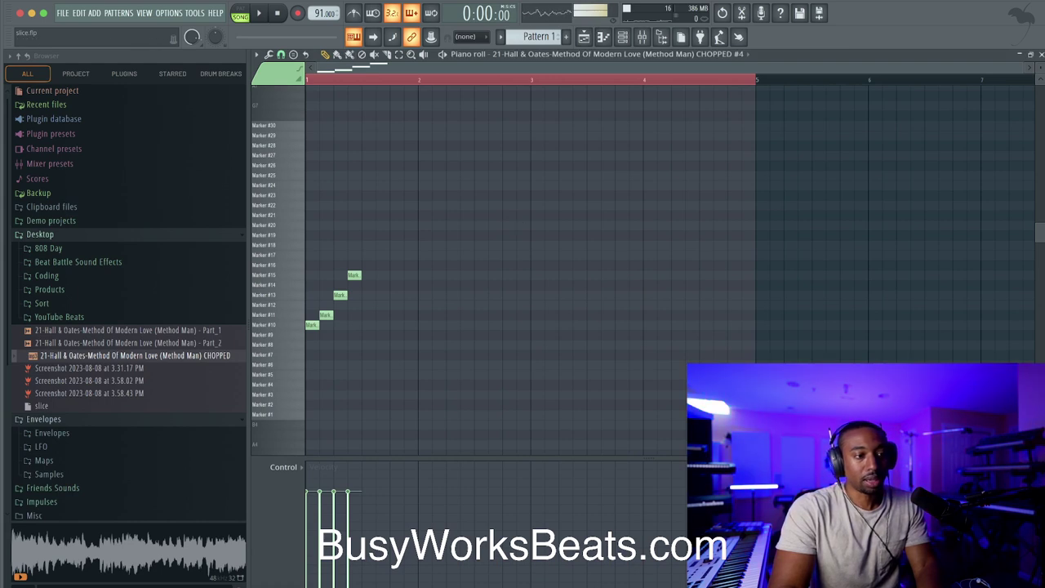
left_click(361, 81)
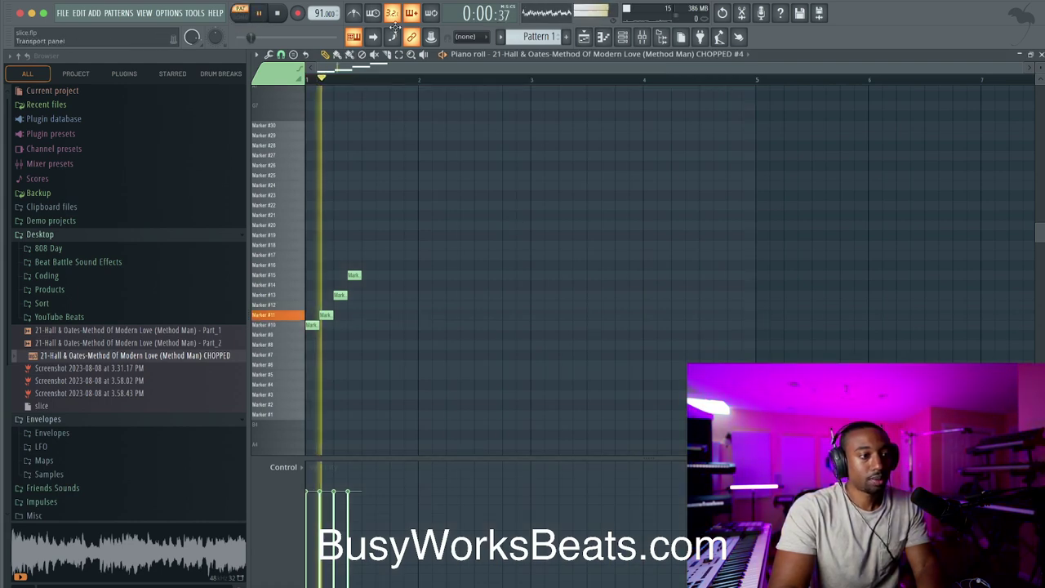
left_click(621, 38)
key("space")
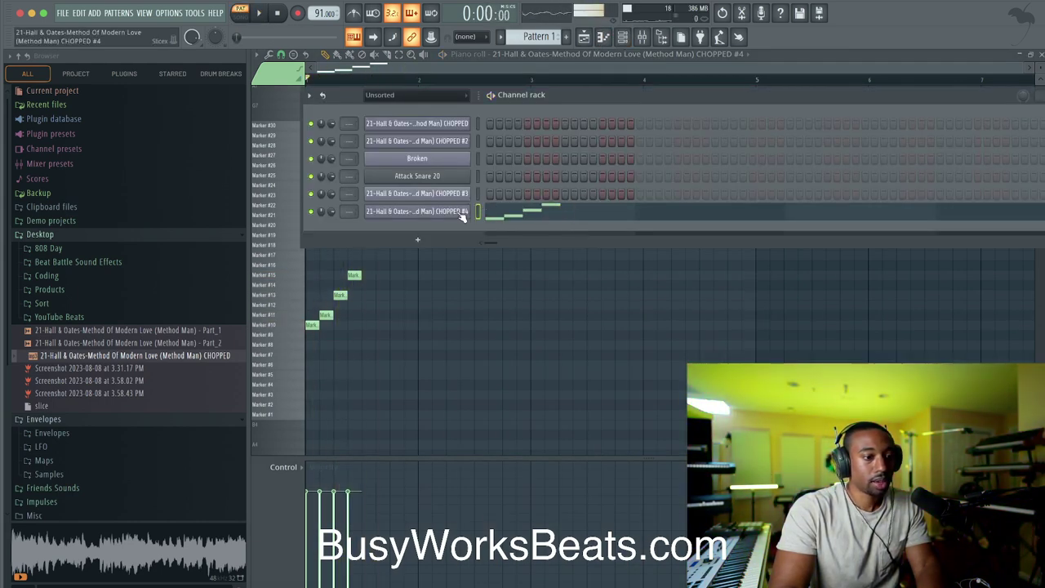
Step: With auto-dump turned on, auto-slice the CHOPPED #4 sample again and undo the score dumping
left_click(462, 214)
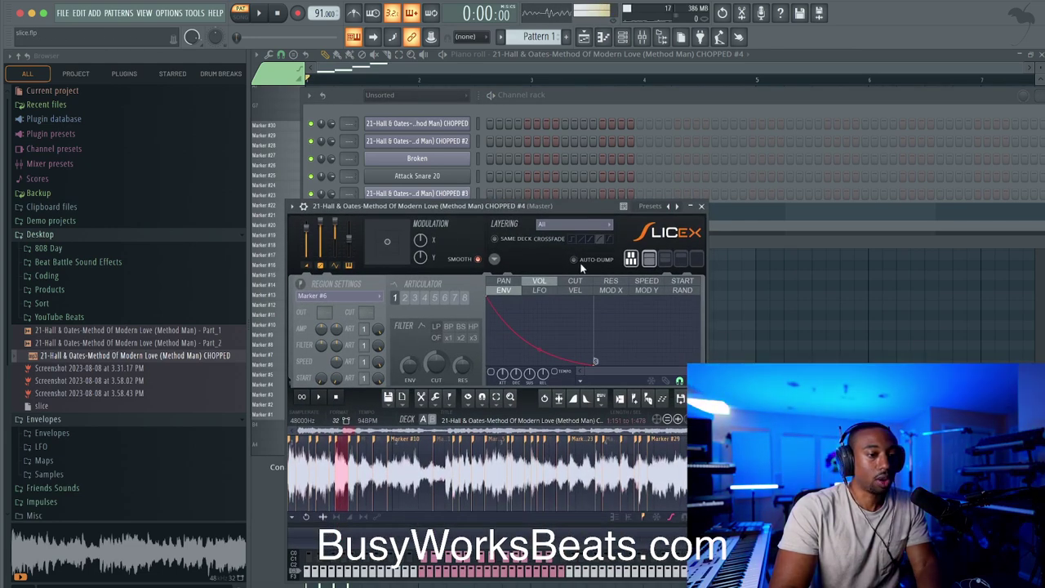
left_click_drag(563, 211, 561, 261)
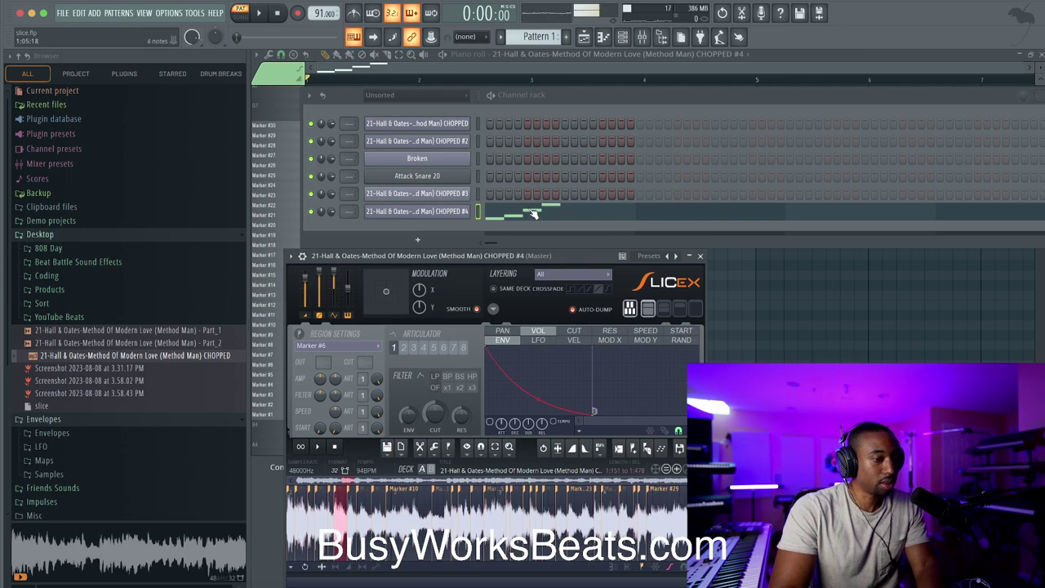
left_click(449, 447)
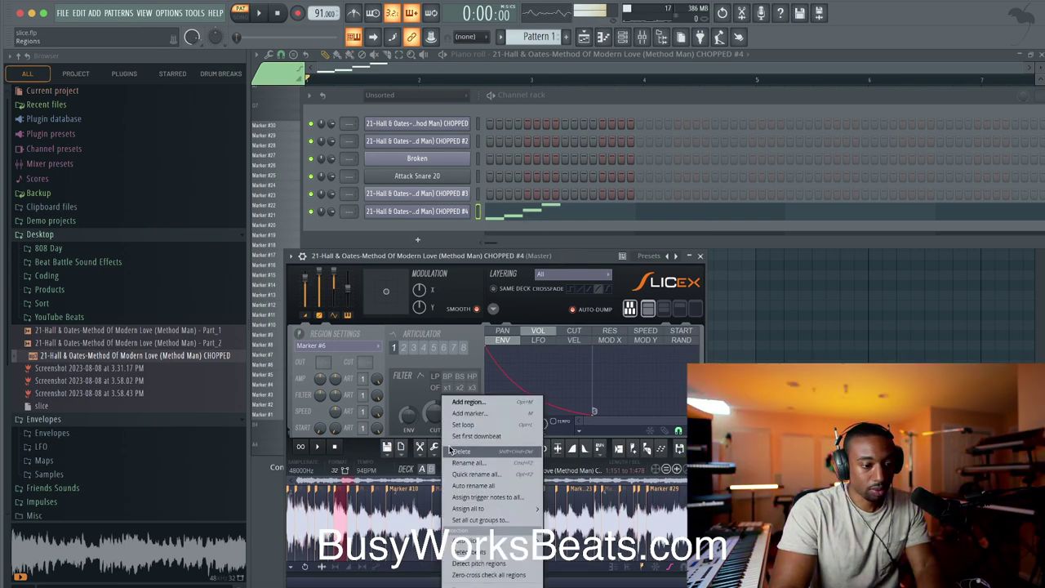
mouse_move(490, 531)
left_click(583, 539)
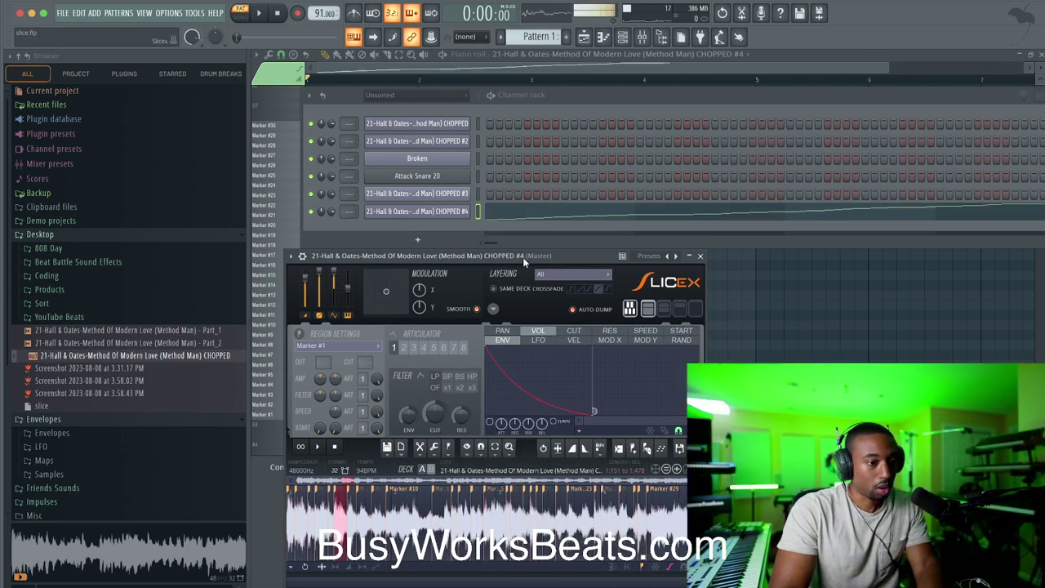
left_click(700, 255)
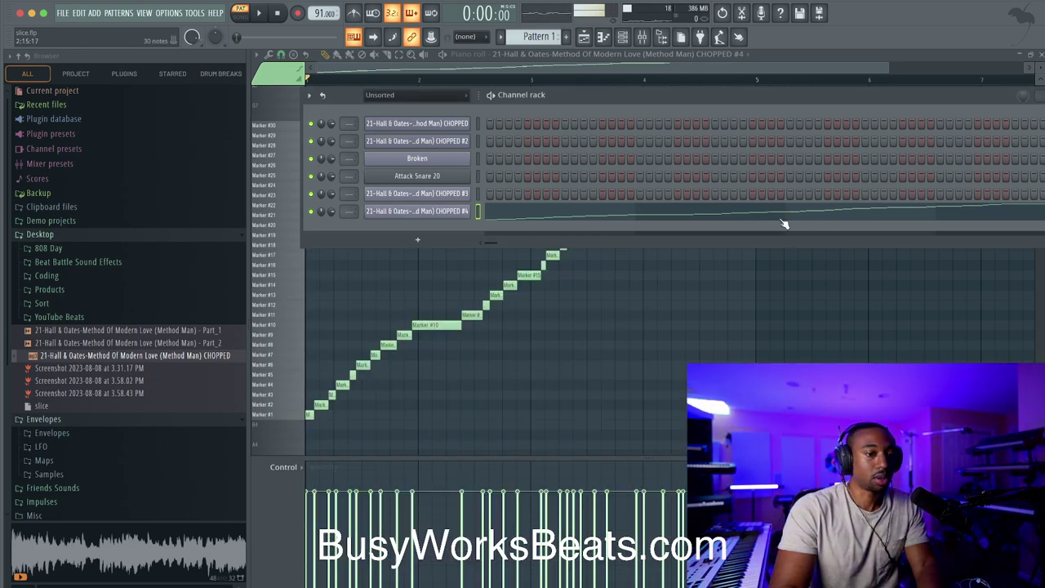
key("super+z")
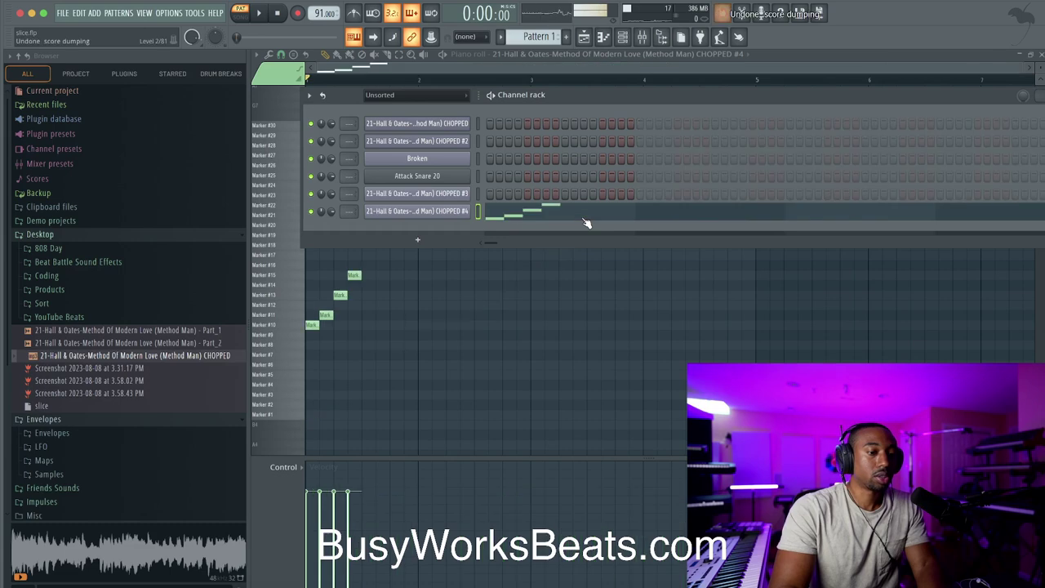
Step: Turn off auto-dump in the CHOPPED #4 Slicex and close the plugin window
left_click(460, 212)
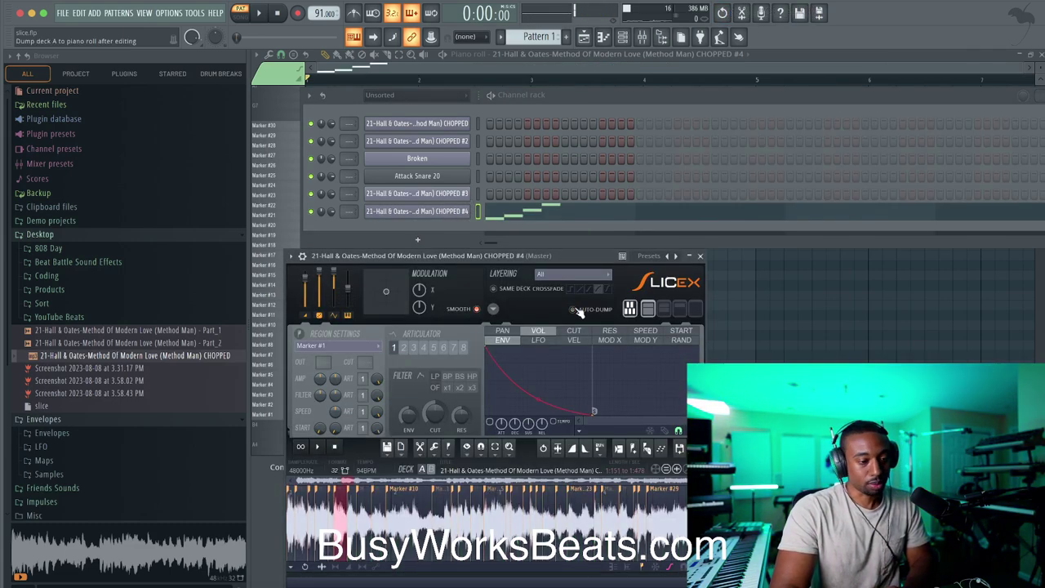
left_click_drag(539, 260, 536, 157)
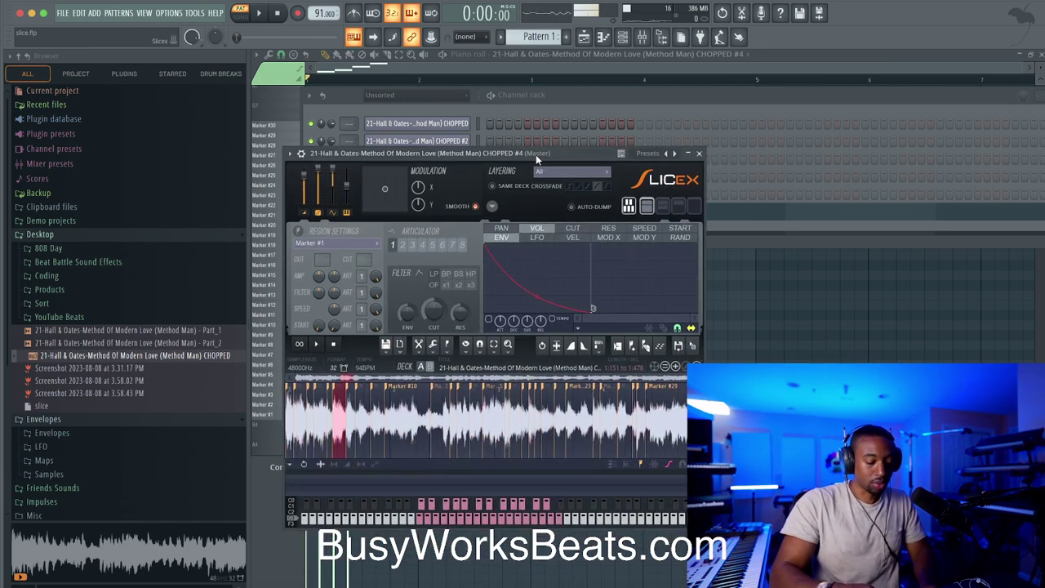
left_click(699, 152)
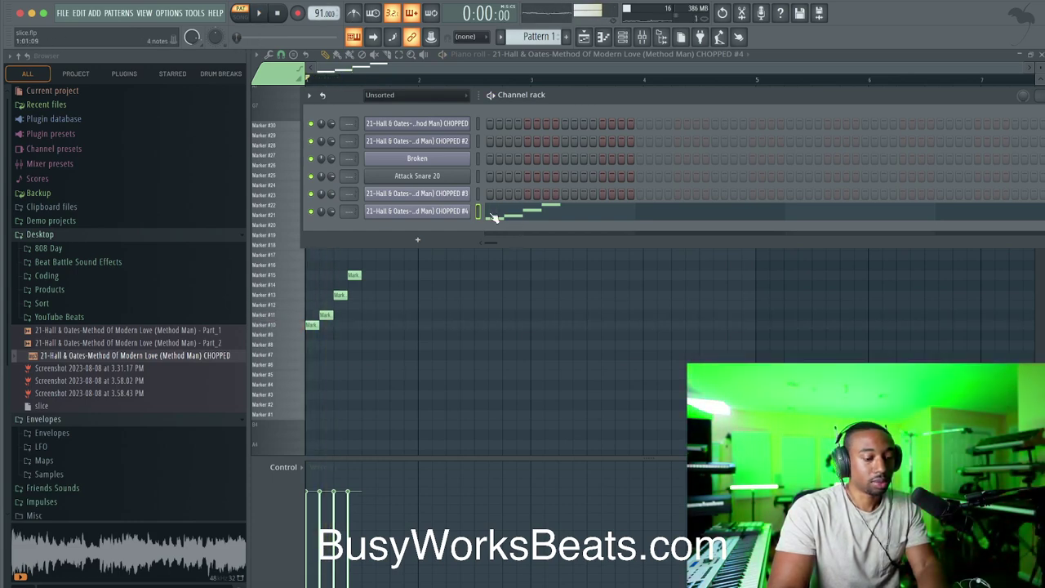
Step: Clear the notes in channel CHOPPED #4 and record a new slice performance of about two bars using notes and automation recording
left_click(298, 13)
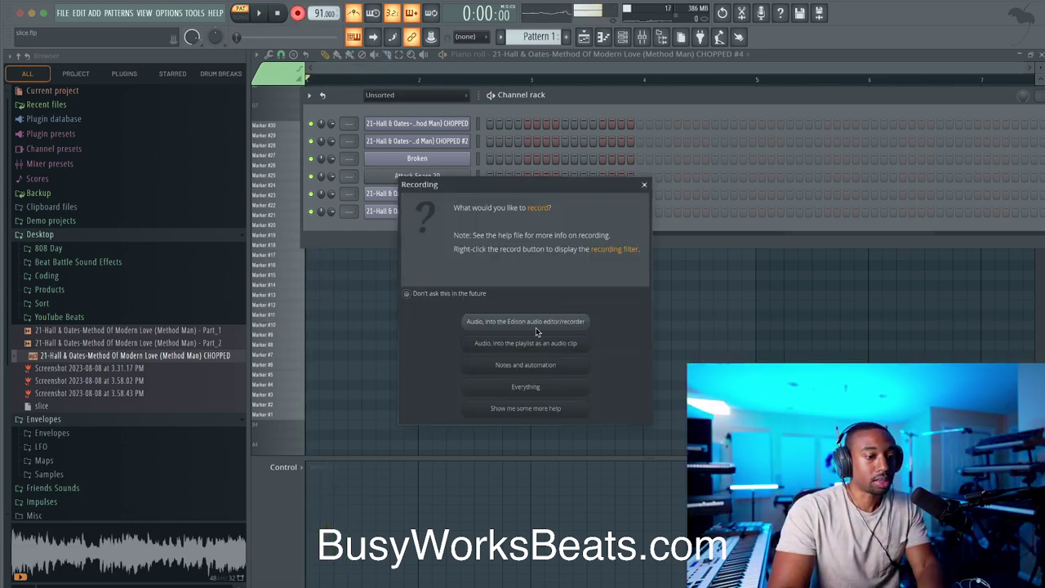
left_click(539, 364)
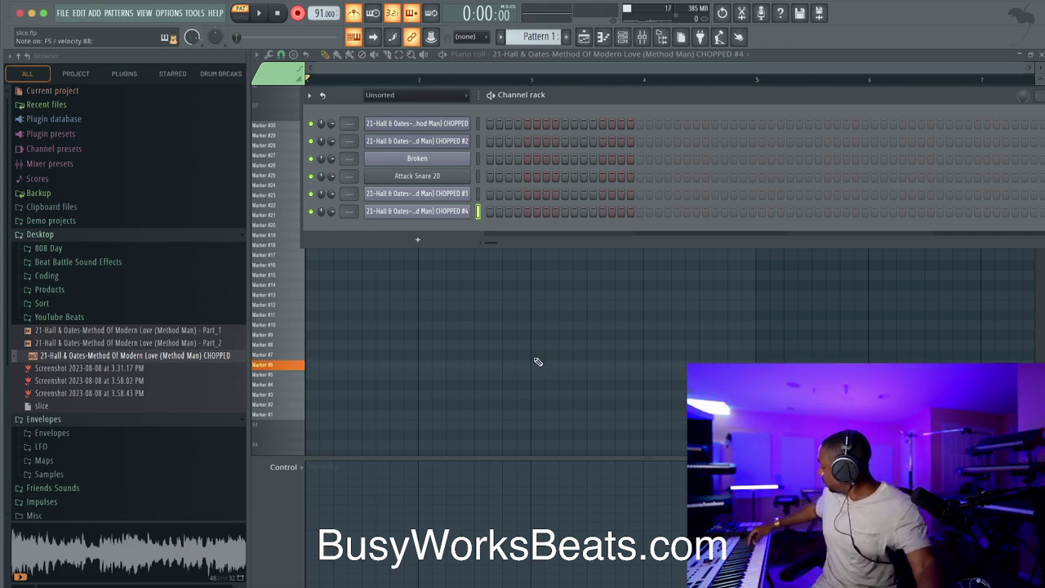
key("space")
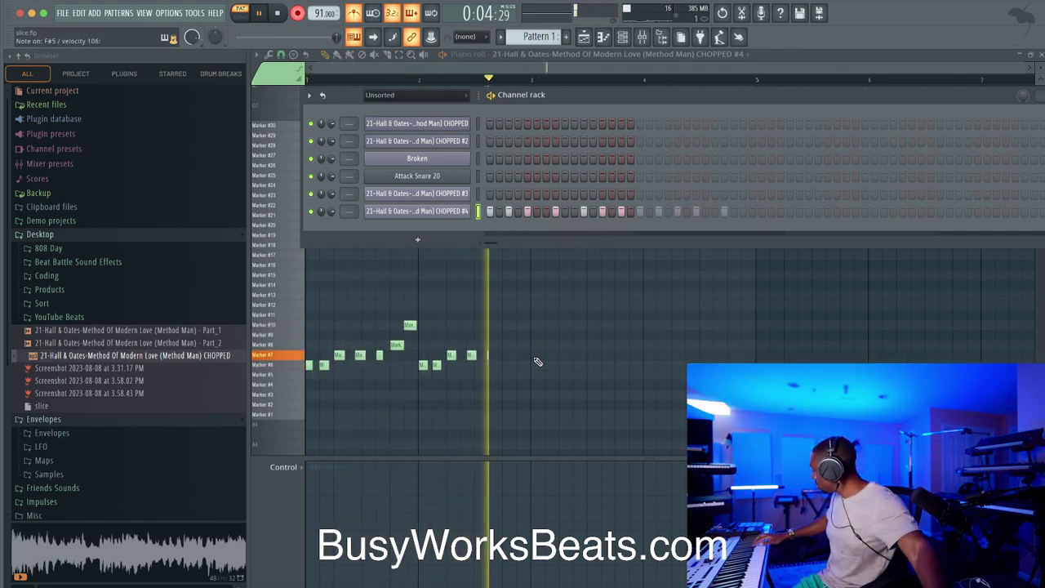
key("space")
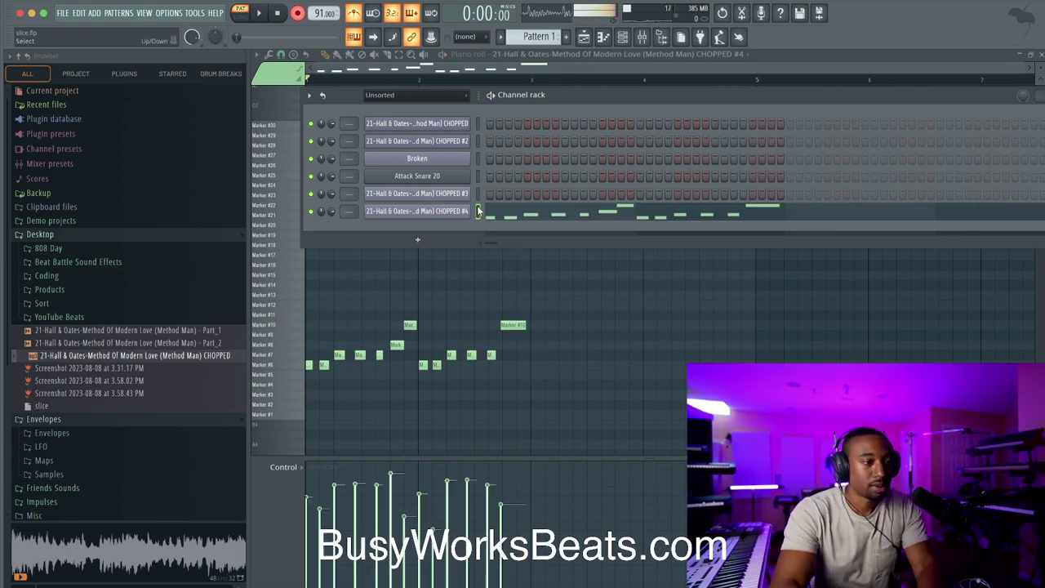
Step: Open the CHOPPED #4 Slicex and play the recorded pattern to check the slices around Marker #6 and Marker #7
left_click(436, 178)
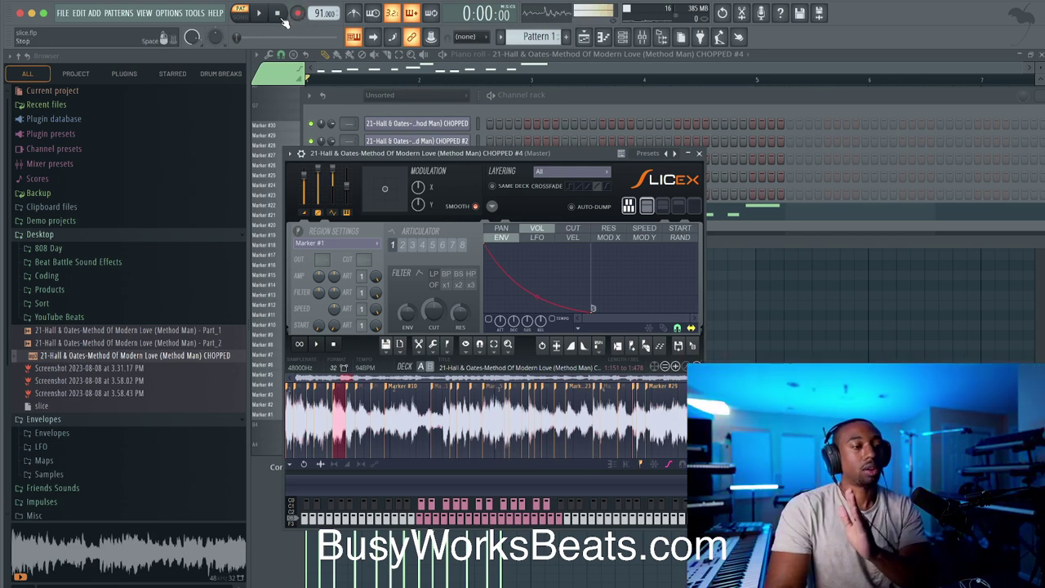
key("space")
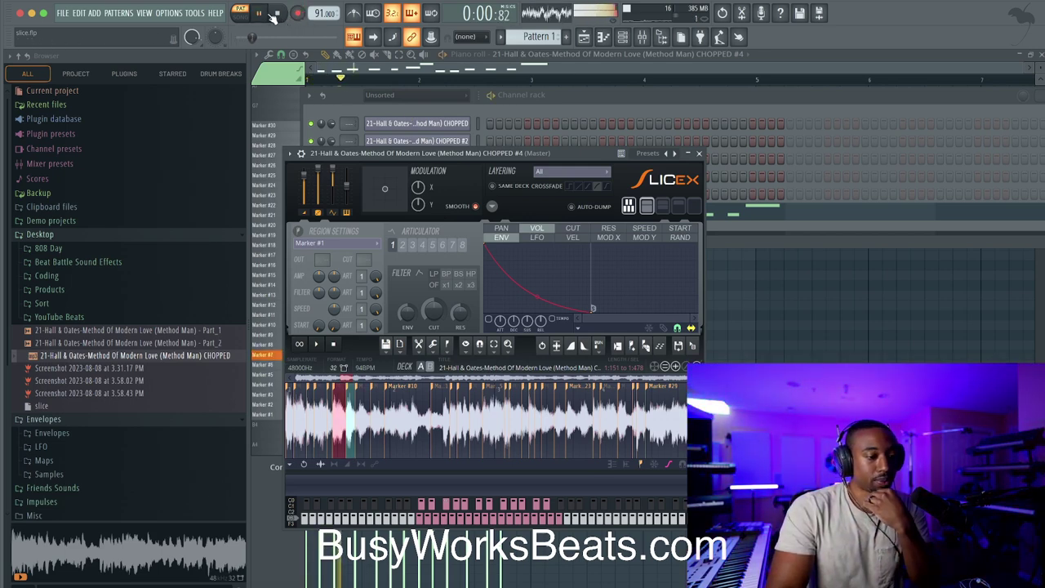
left_click(278, 16)
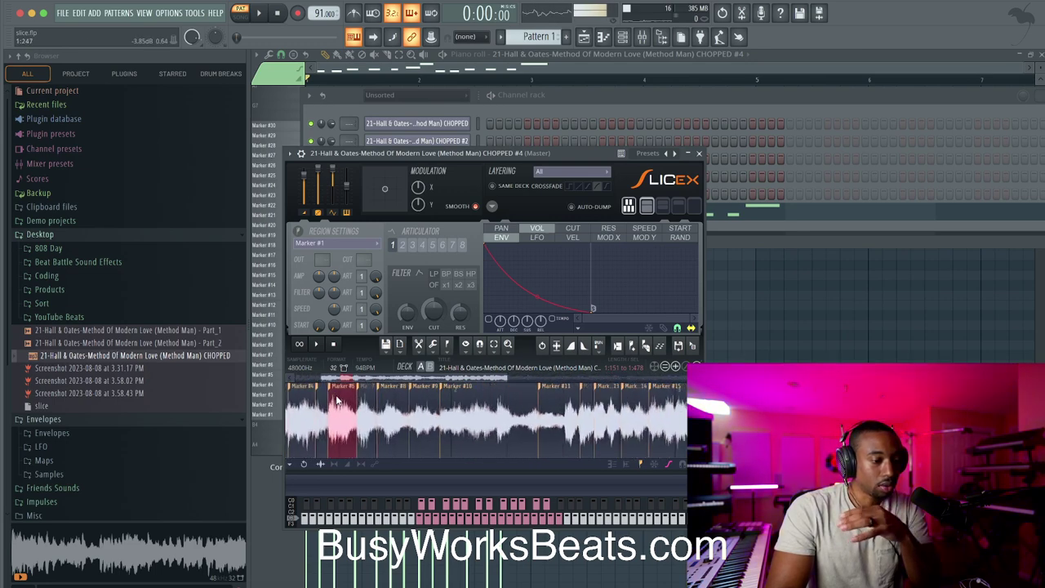
scroll(333, 402, "up", 3)
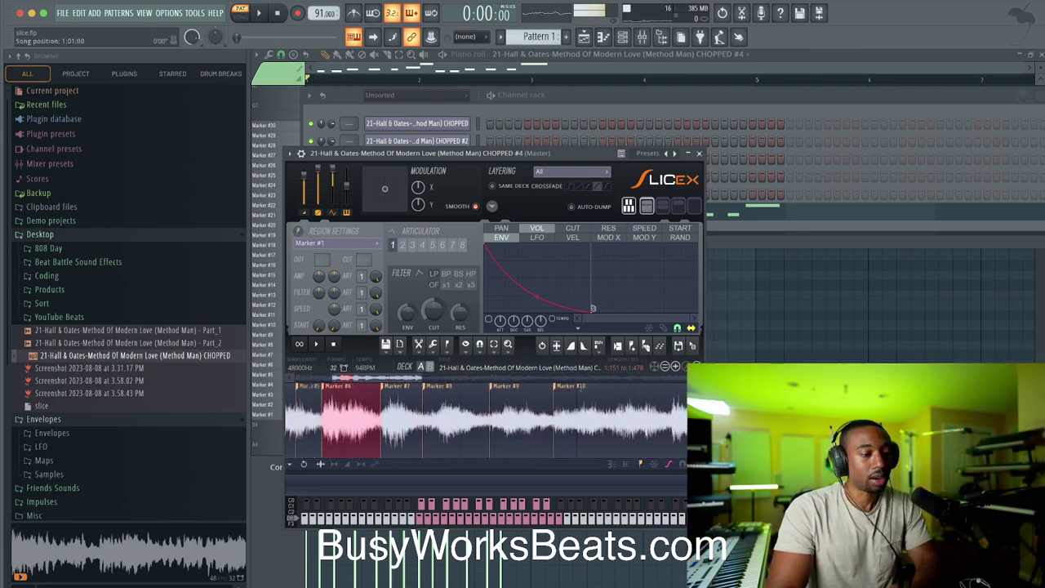
left_click(263, 13)
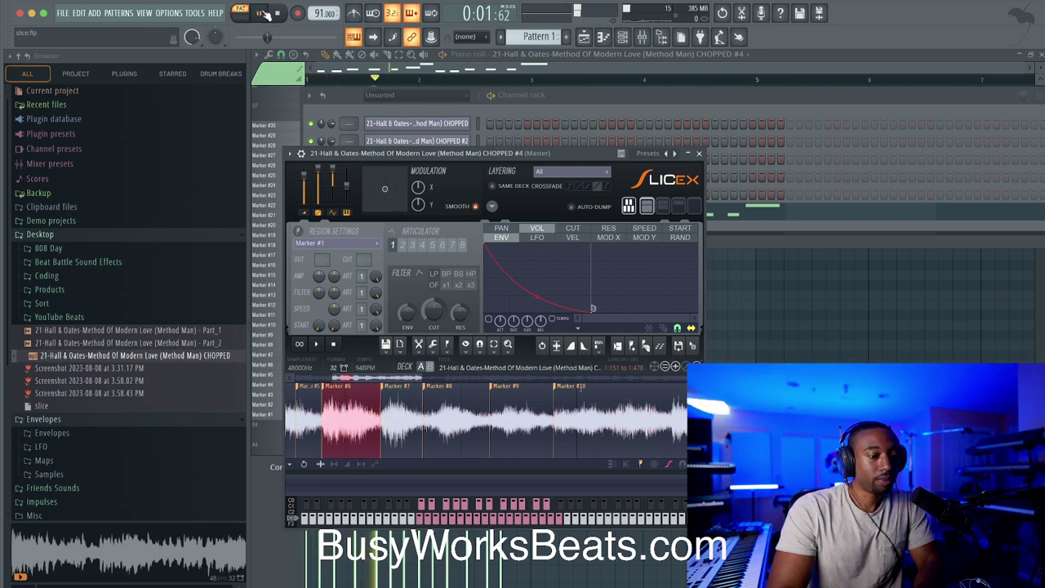
left_click(279, 14)
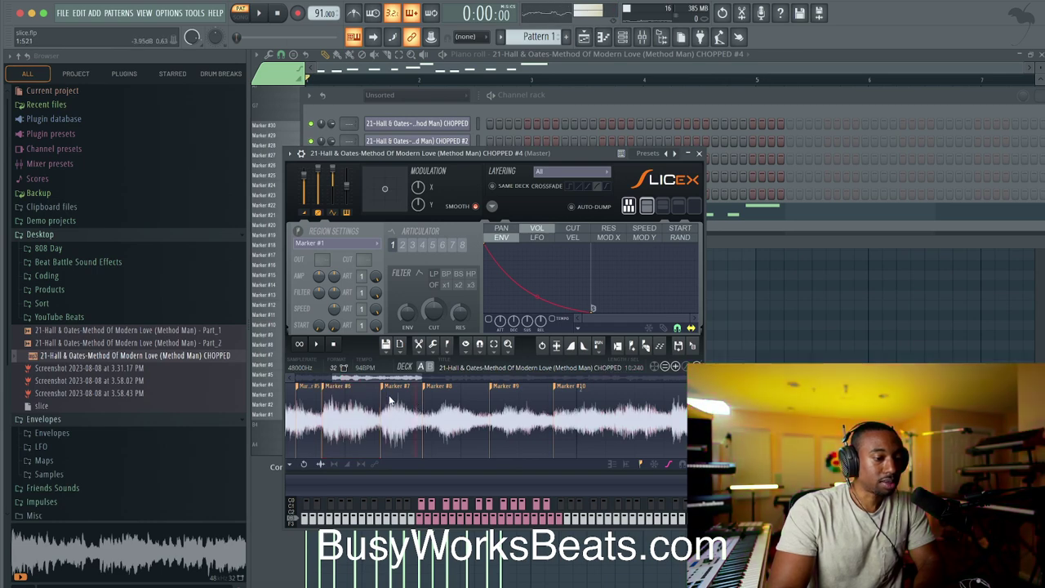
Step: Shift Marker #8 and Marker #9 rightward and Marker #7 slightly leftward in the waveform while playing the pattern
scroll(328, 400, "up", 2)
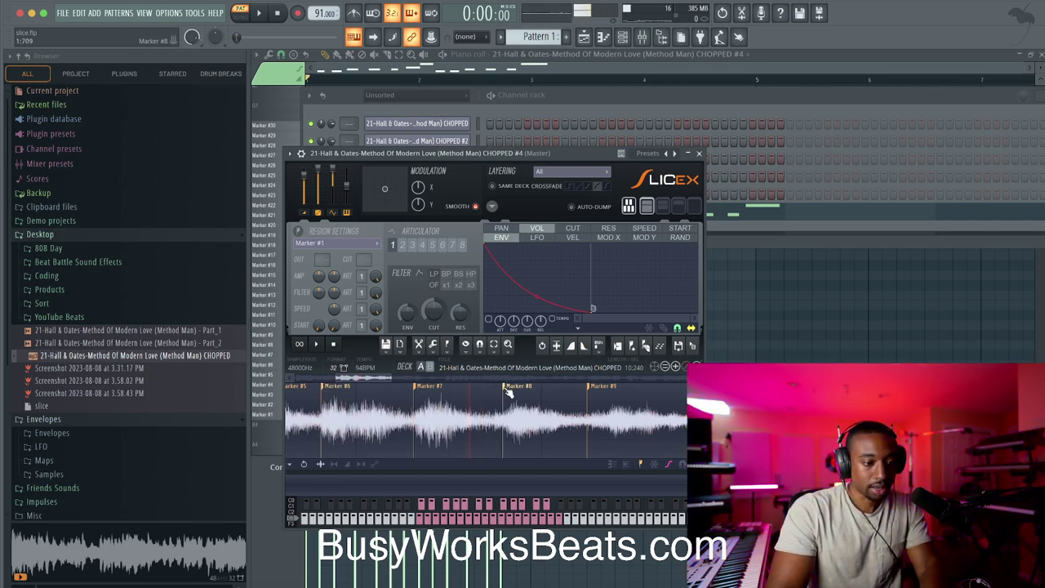
left_click_drag(507, 393, 513, 393)
key("space")
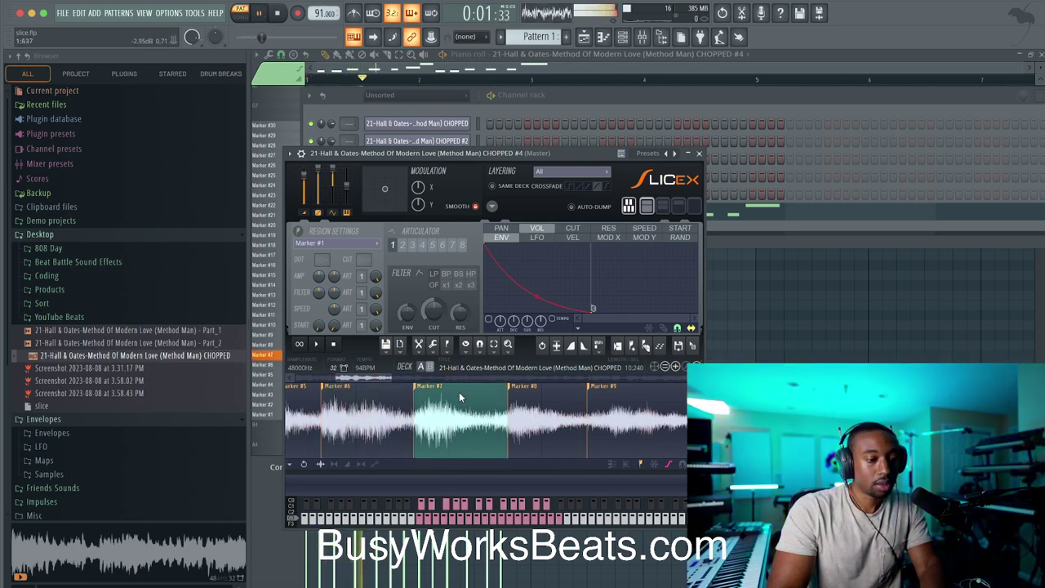
mouse_move(418, 387)
left_mouse_down()
mouse_move(428, 388)
mouse_move(414, 388)
left_mouse_up()
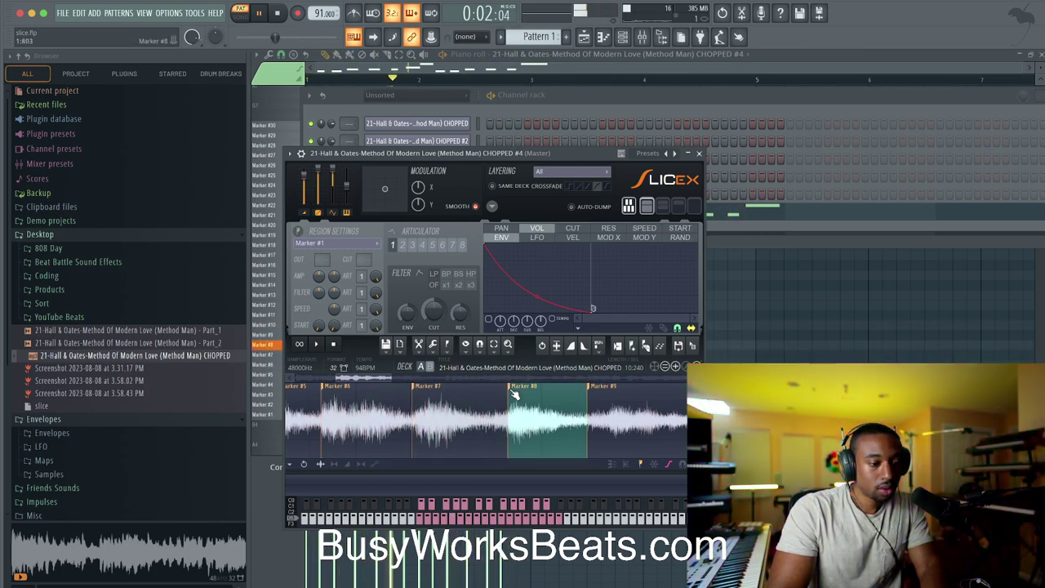
left_click_drag(599, 388, 621, 389)
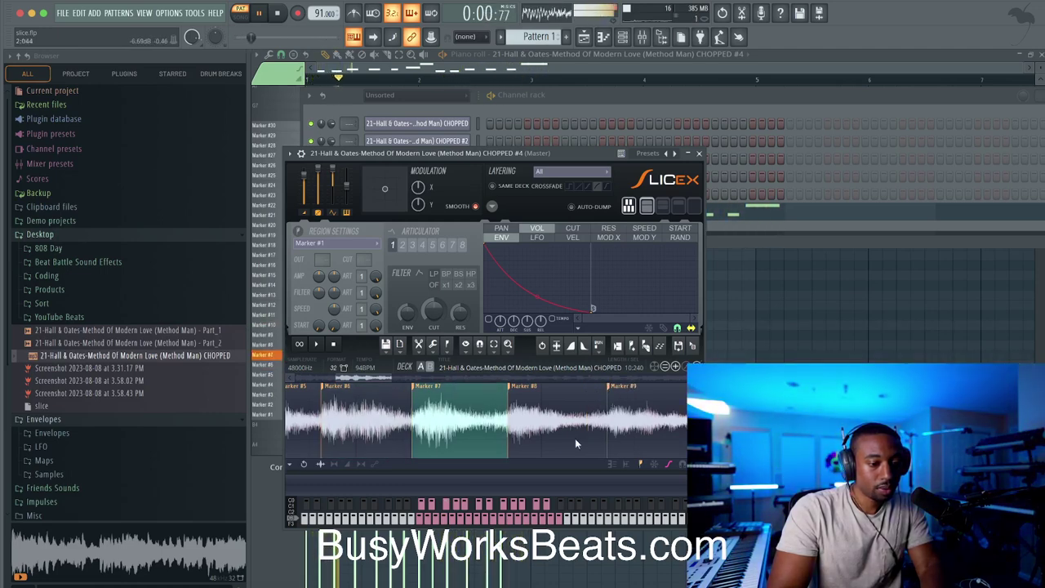
scroll(517, 445, "up", 1)
scroll(518, 445, "down", 4)
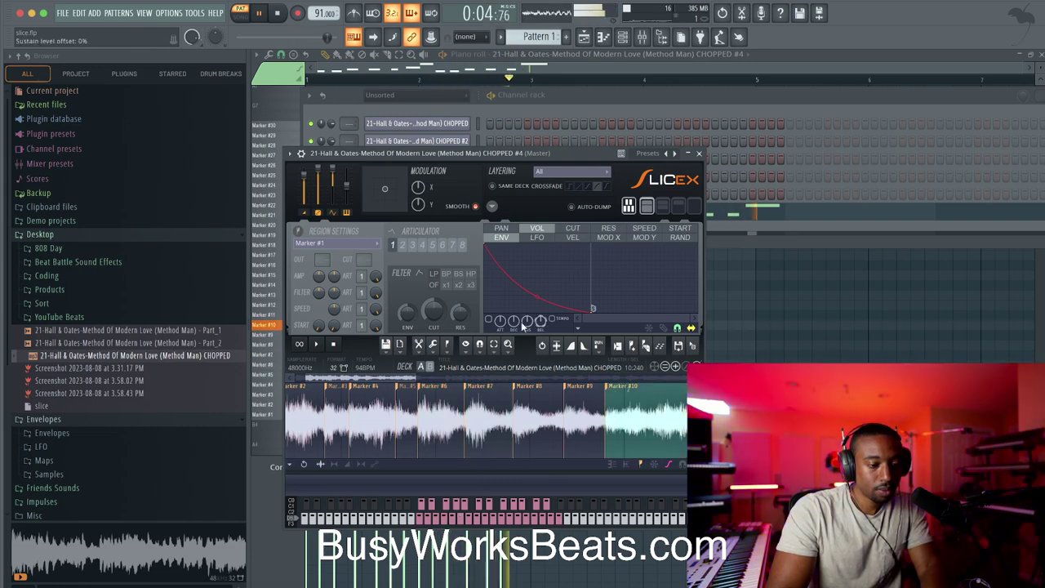
key("space")
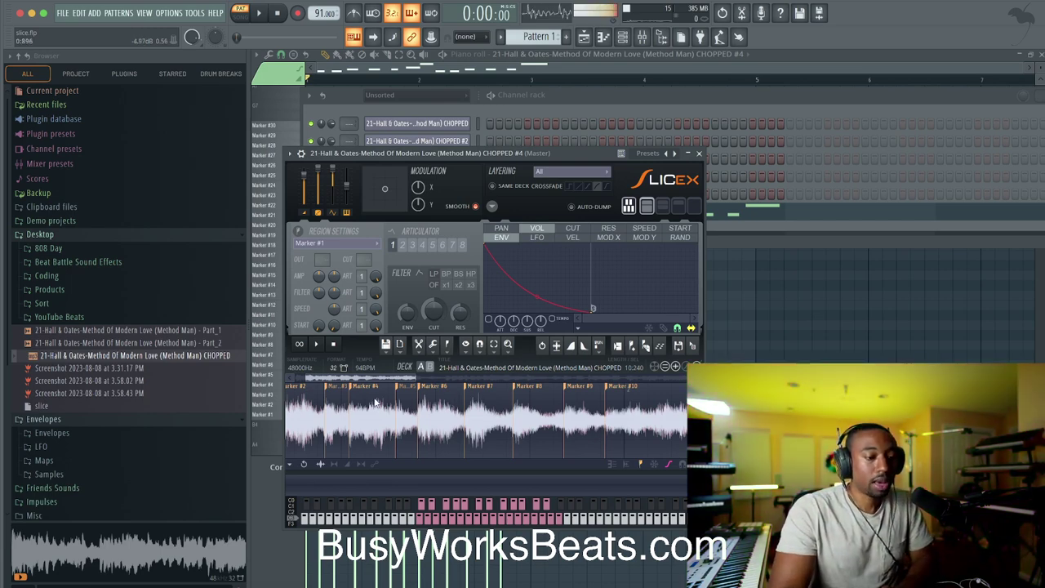
Step: Audition the audio from Marker #19 to Marker #21 in the waveform to check whether the slice point between them is needed
scroll(373, 421, "down", 3)
scroll(457, 423, "up", 1)
scroll(527, 431, "up", 3)
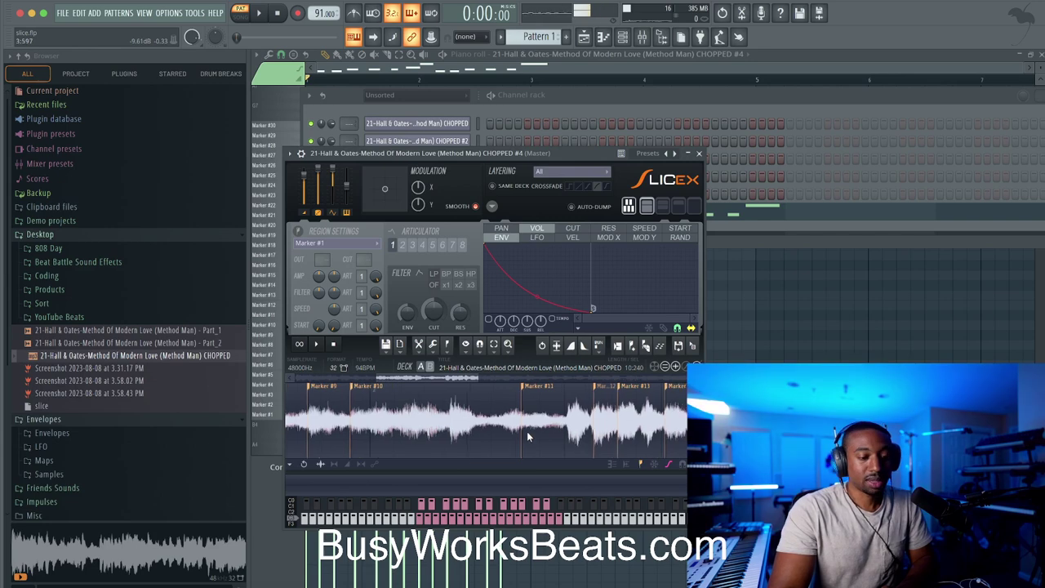
left_click_drag(455, 376, 581, 377)
scroll(531, 421, "up", 2)
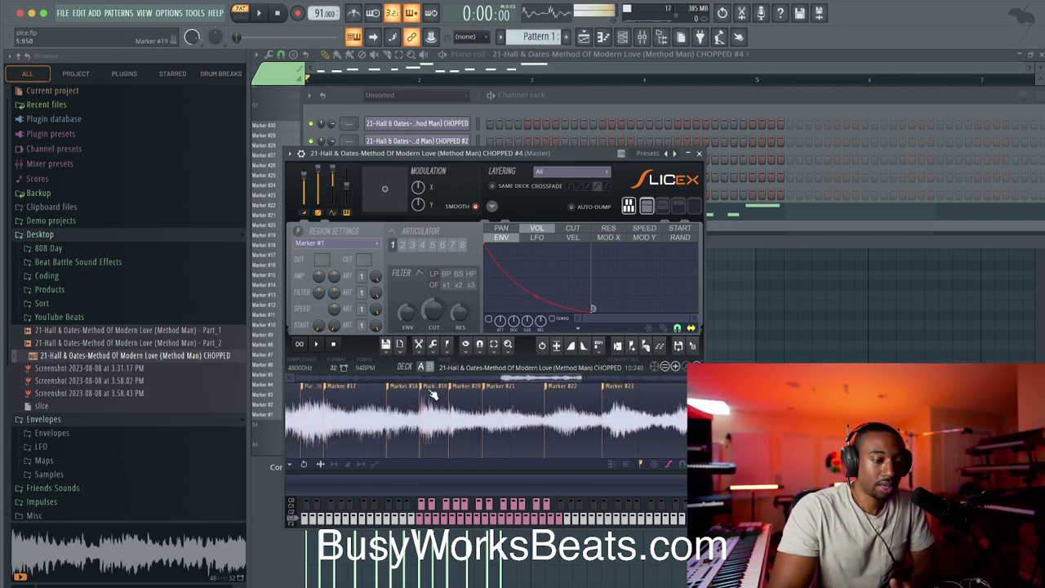
left_click(435, 393)
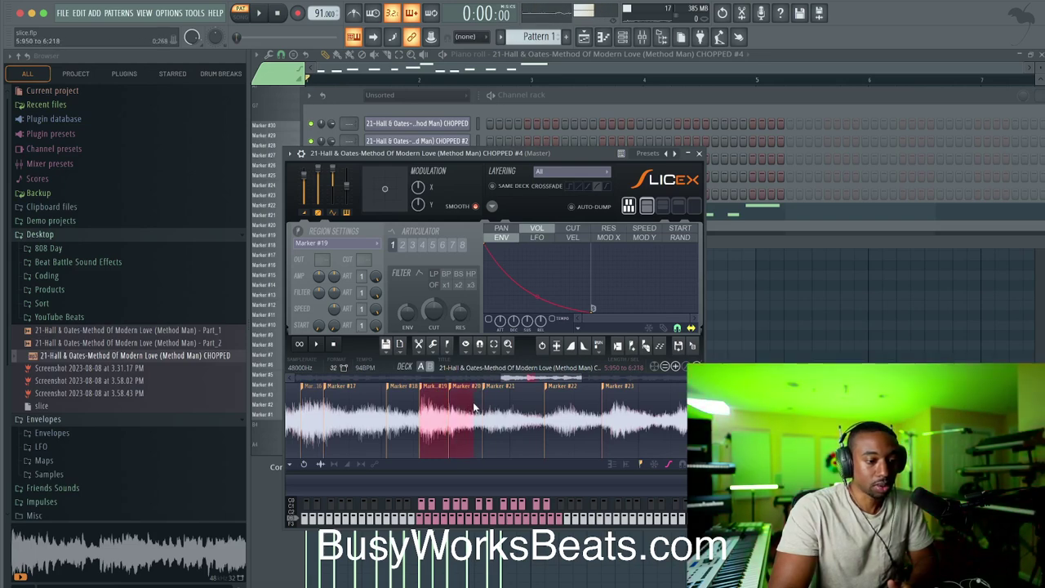
left_click_drag(471, 408, 482, 410)
left_click(319, 345)
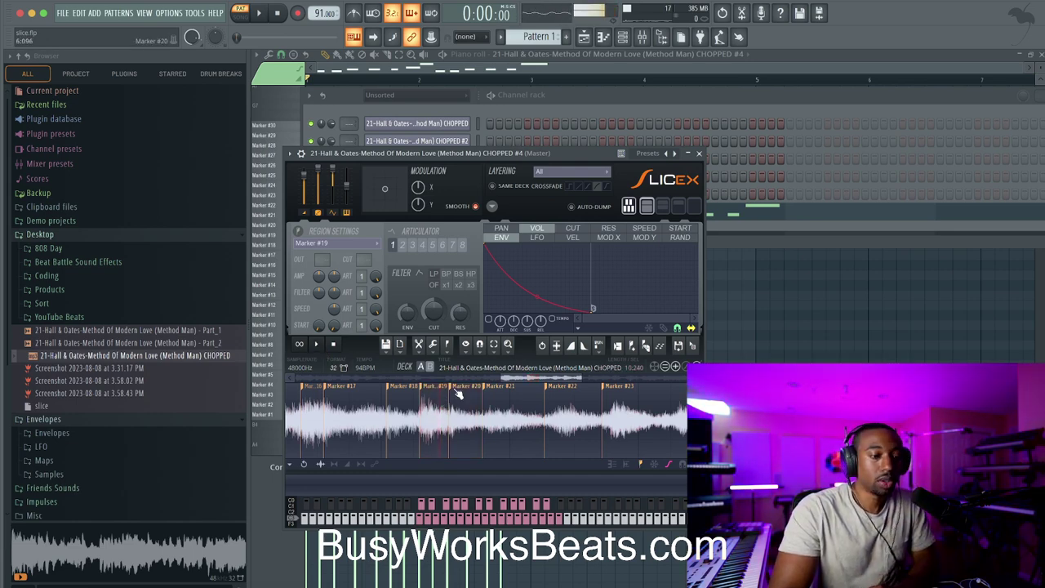
Step: Delete Marker #20 so the Marker #19 slice runs on to the following marker, and play the pattern to check it
right_click(459, 393)
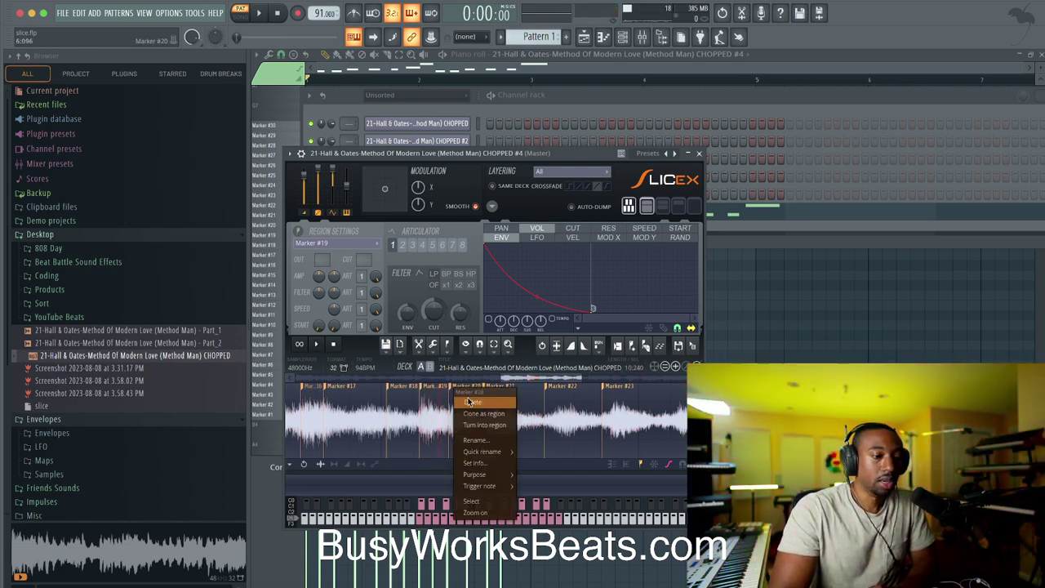
left_click(468, 402)
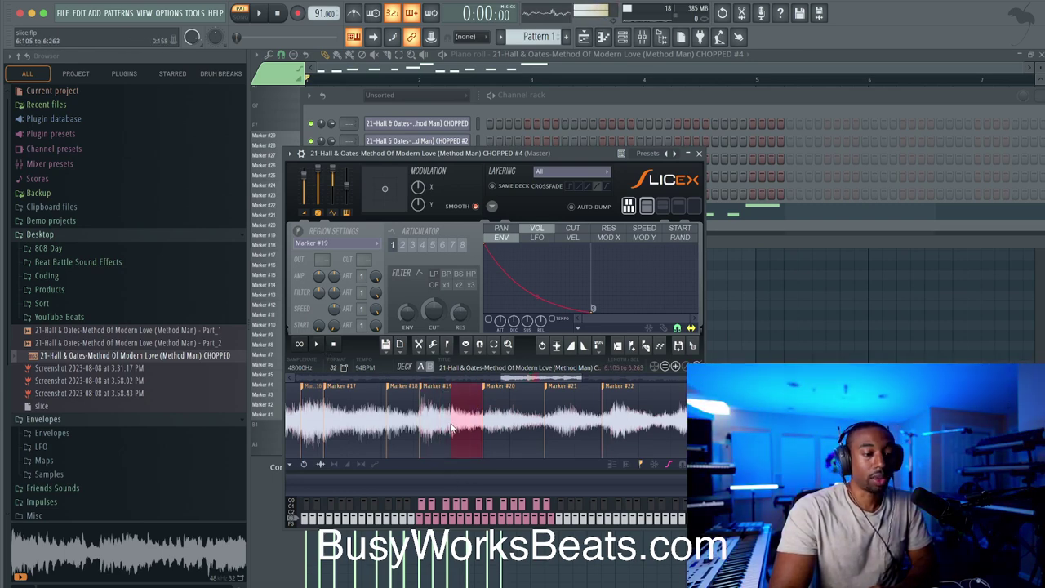
left_click(260, 14)
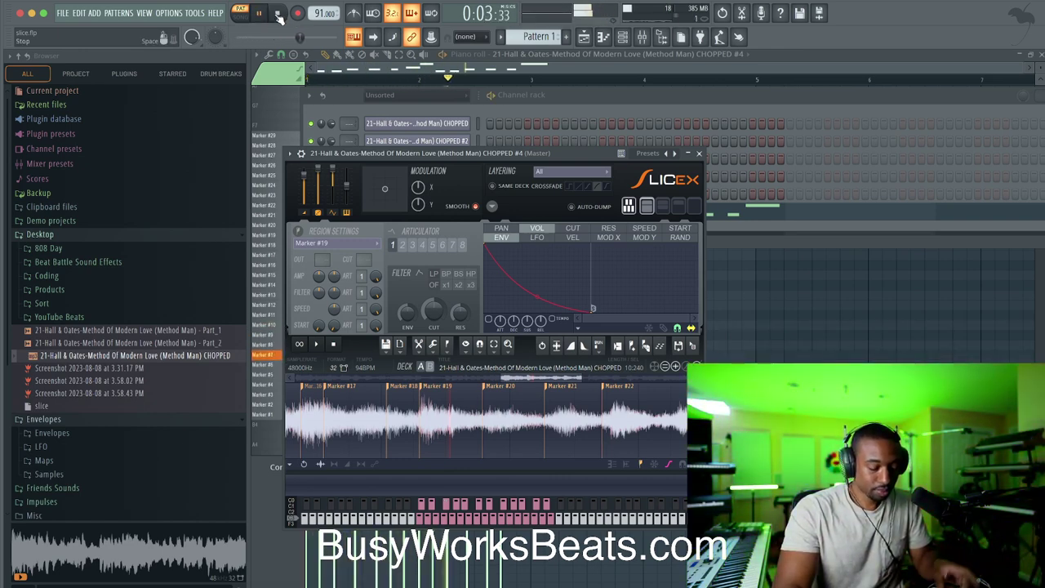
left_click(279, 14)
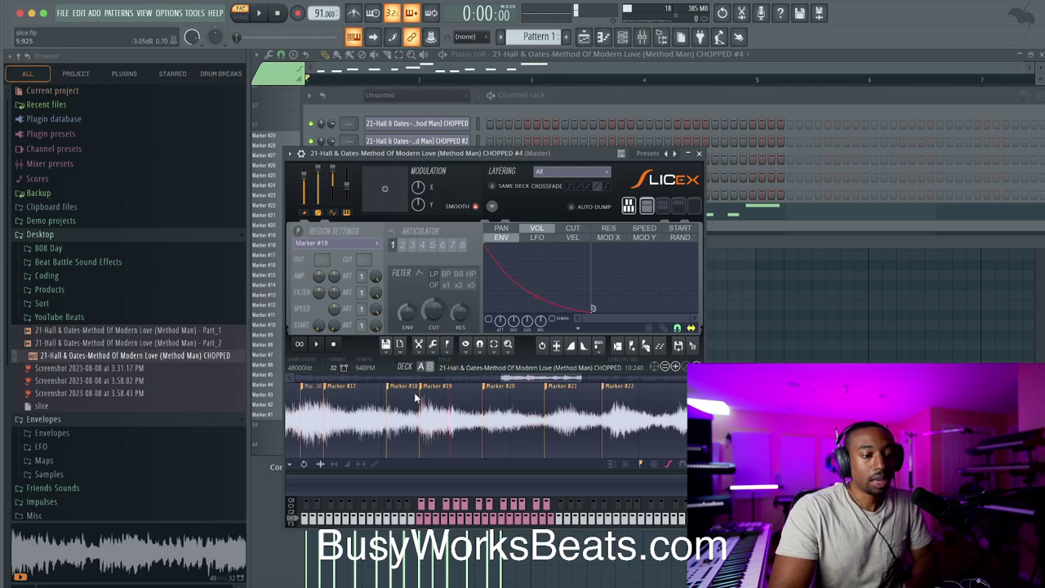
Step: Try articulator 1's filter resonance at about 34% and 30% while playing the pattern
left_click(394, 245)
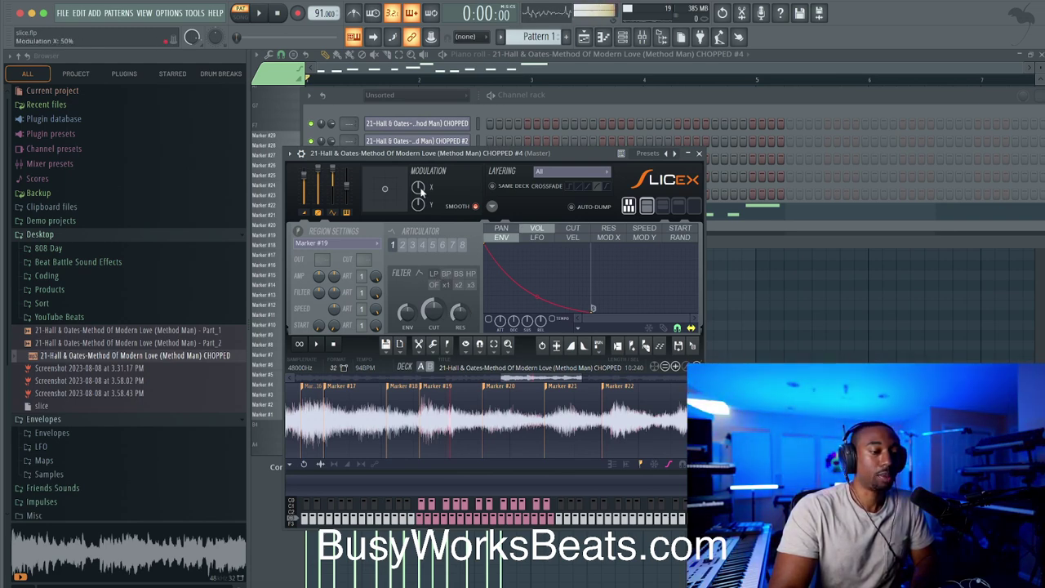
key("space")
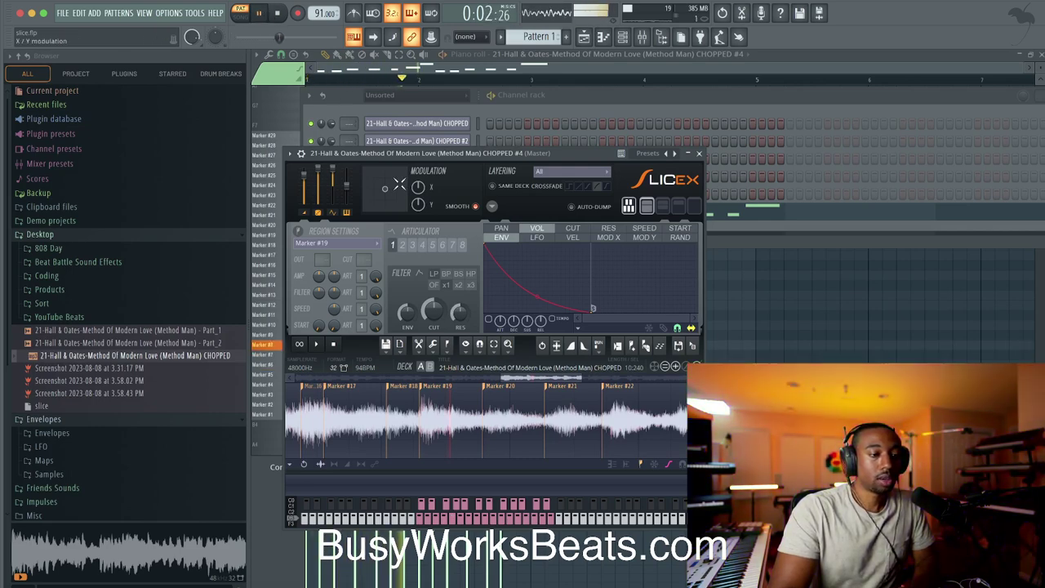
left_click(277, 13)
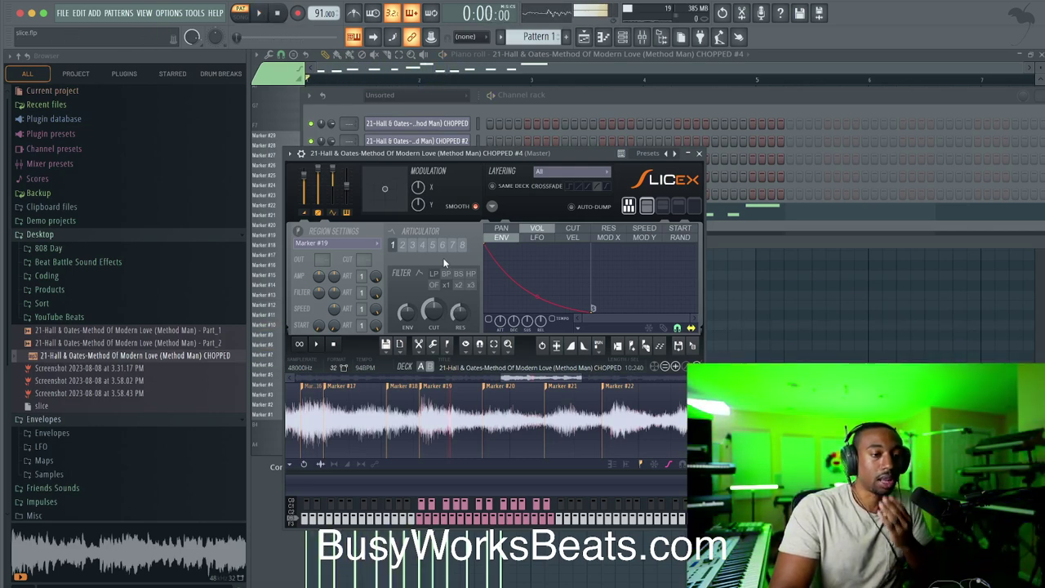
left_click_drag(459, 311, 459, 321)
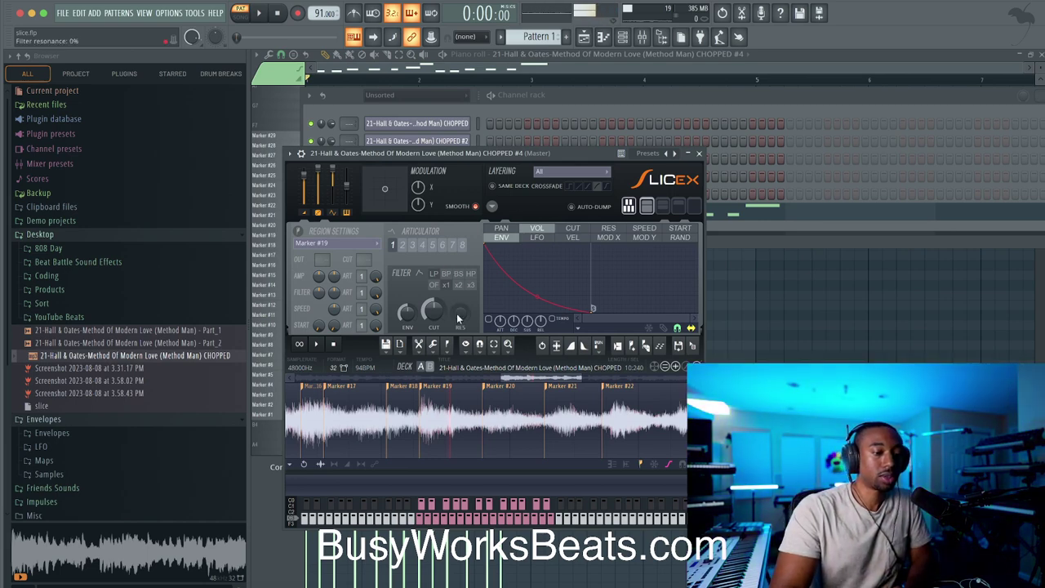
key("space")
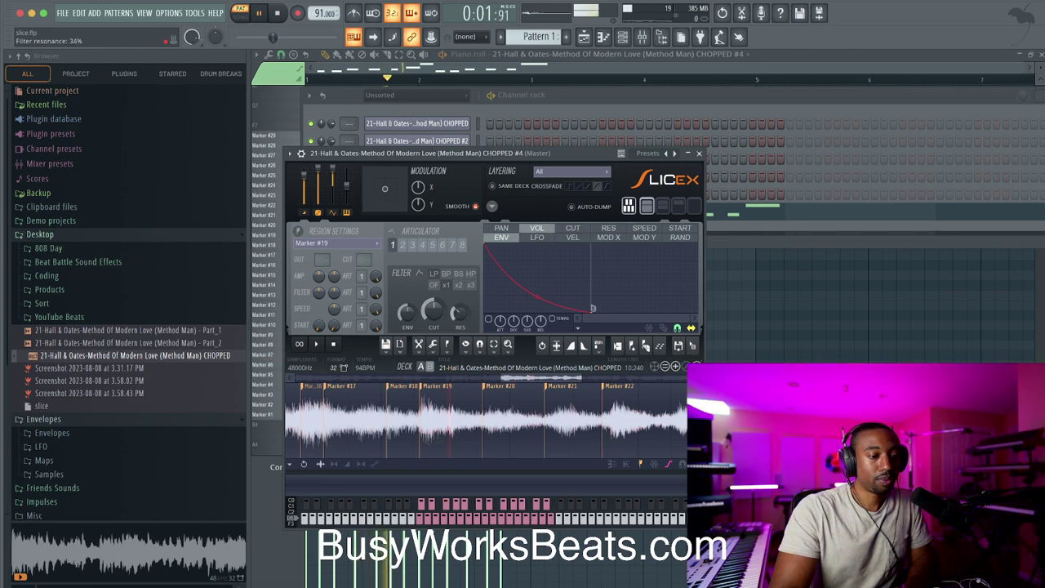
mouse_move(460, 313)
left_mouse_down()
mouse_move(459, 286)
mouse_move(459, 317)
left_mouse_up()
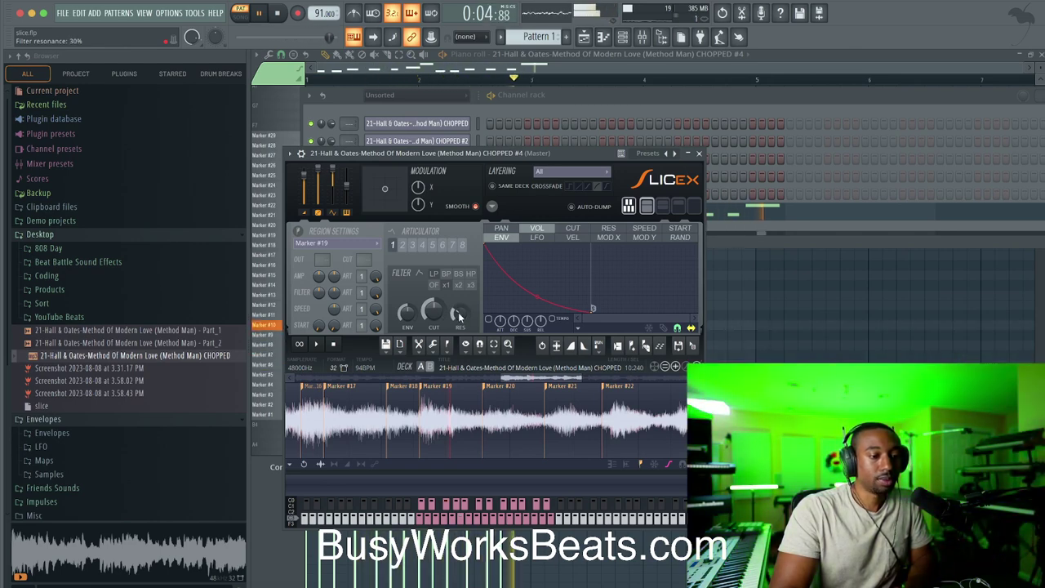
left_click(279, 14)
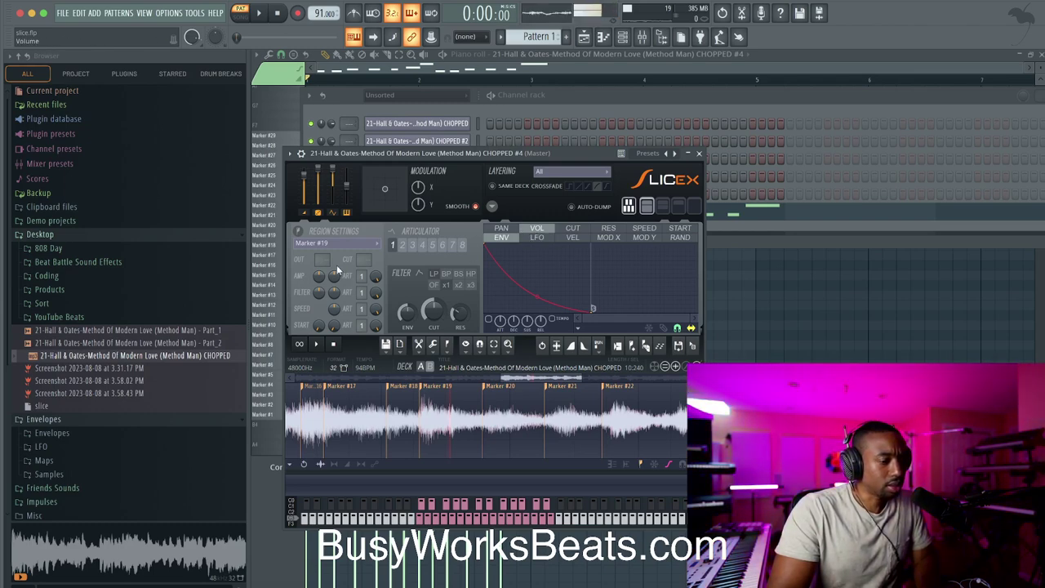
Step: Try the cutoff envelope on articulator 1 while playing the pattern, and switch the envelope off again
left_click(260, 13)
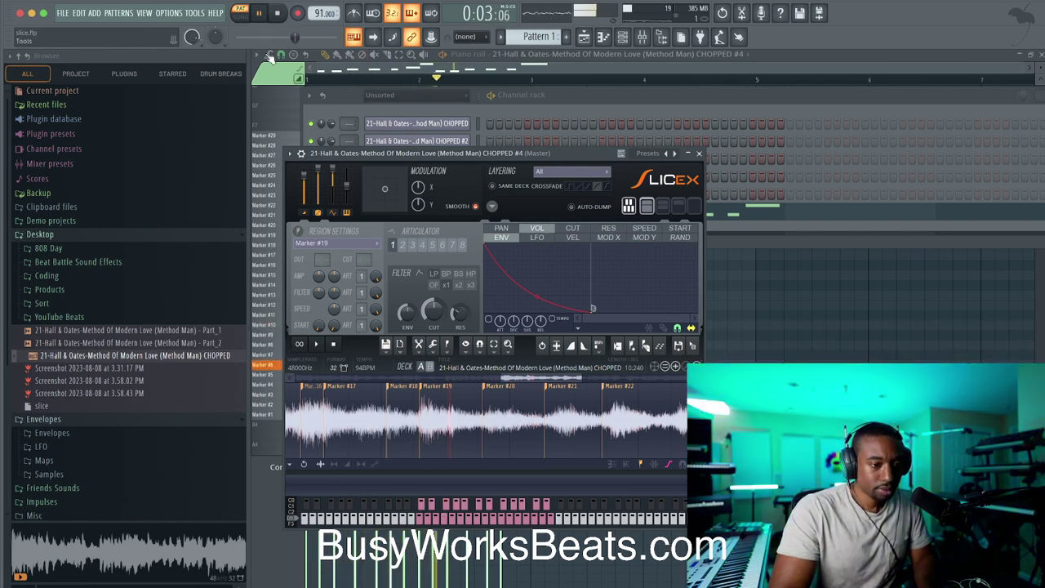
left_click(260, 13)
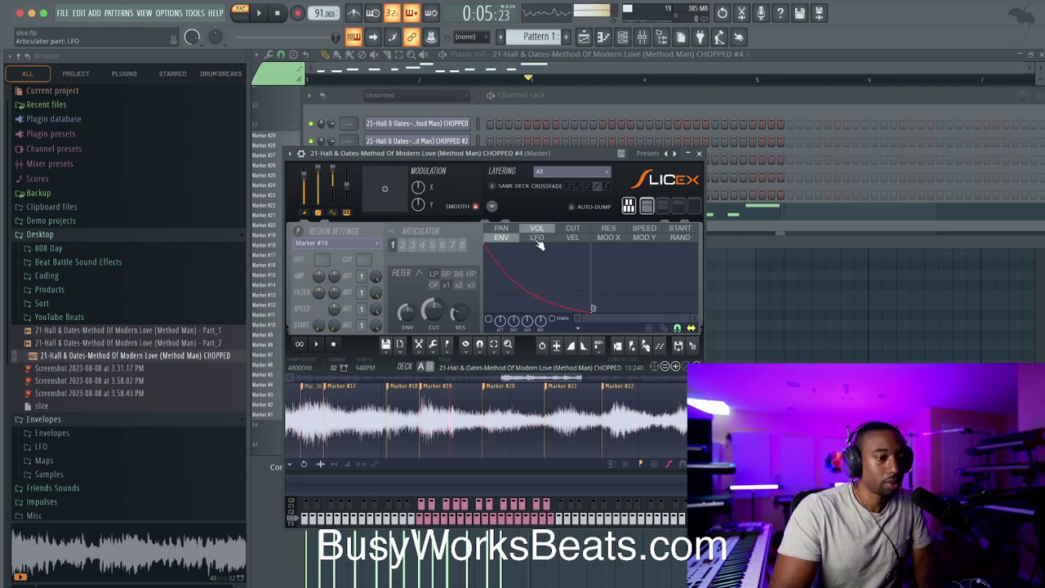
left_click(572, 229)
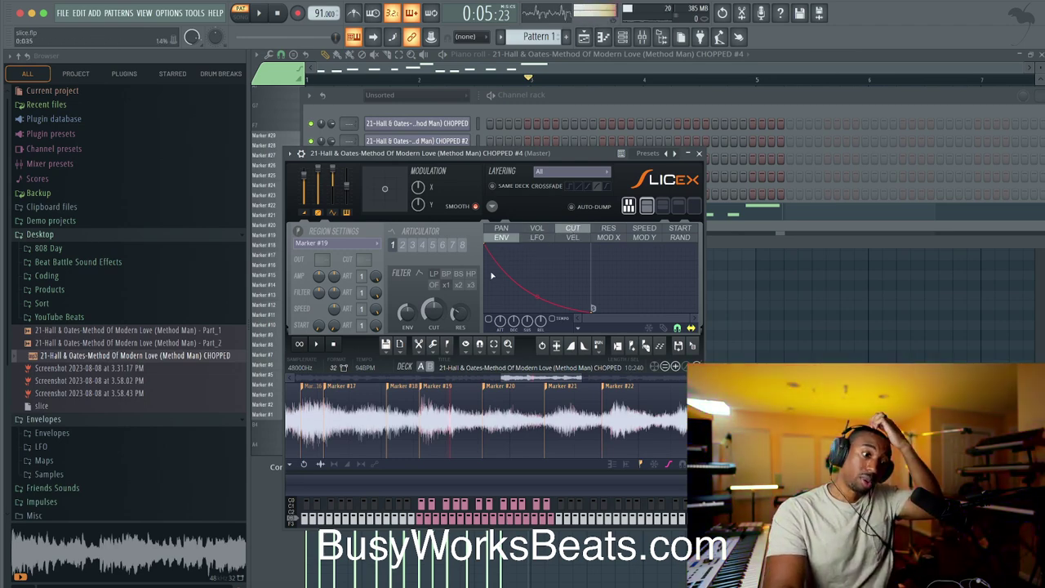
left_click(490, 319)
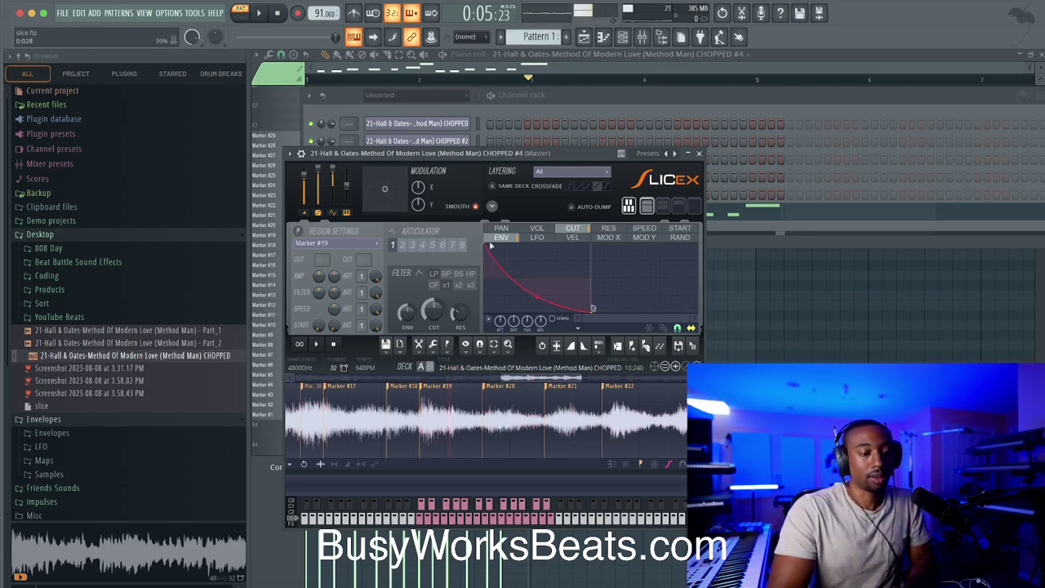
key("space")
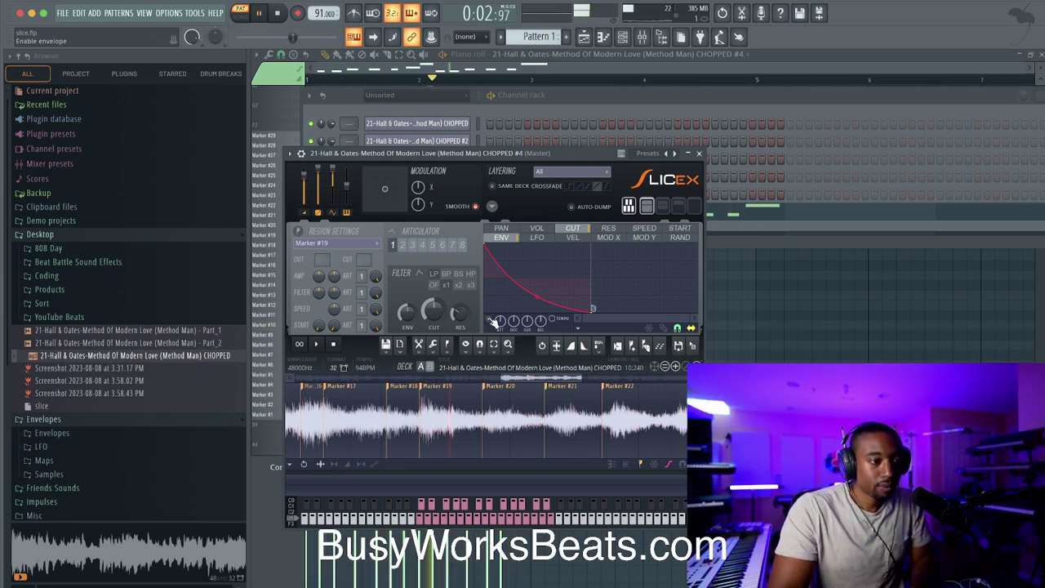
left_click(276, 13)
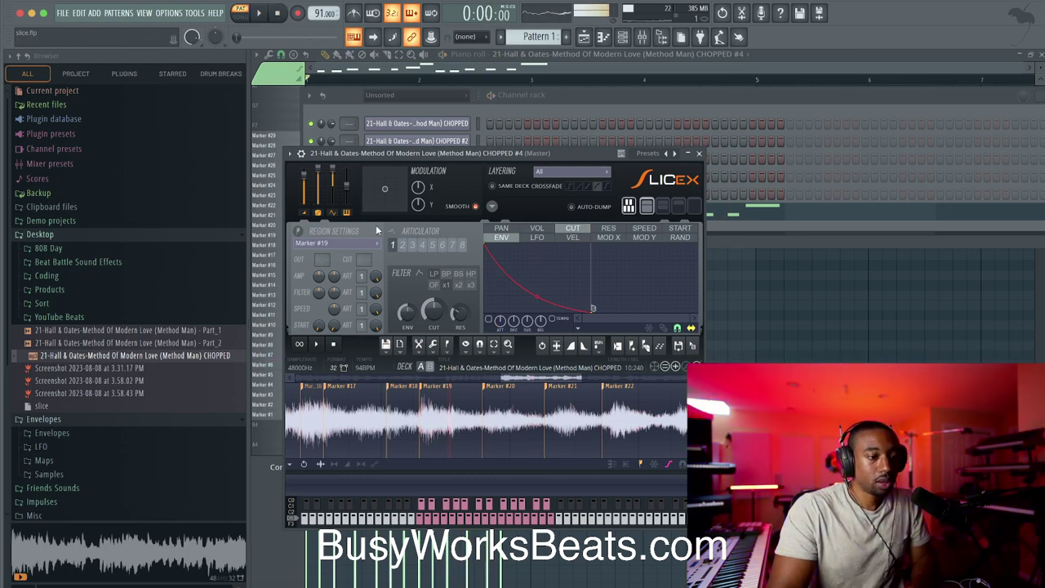
Step: Raise the pitch of the Marker #10 slice by 300 cents and play the pattern to hear it
scroll(382, 442, "down", 2)
scroll(392, 441, "down", 2)
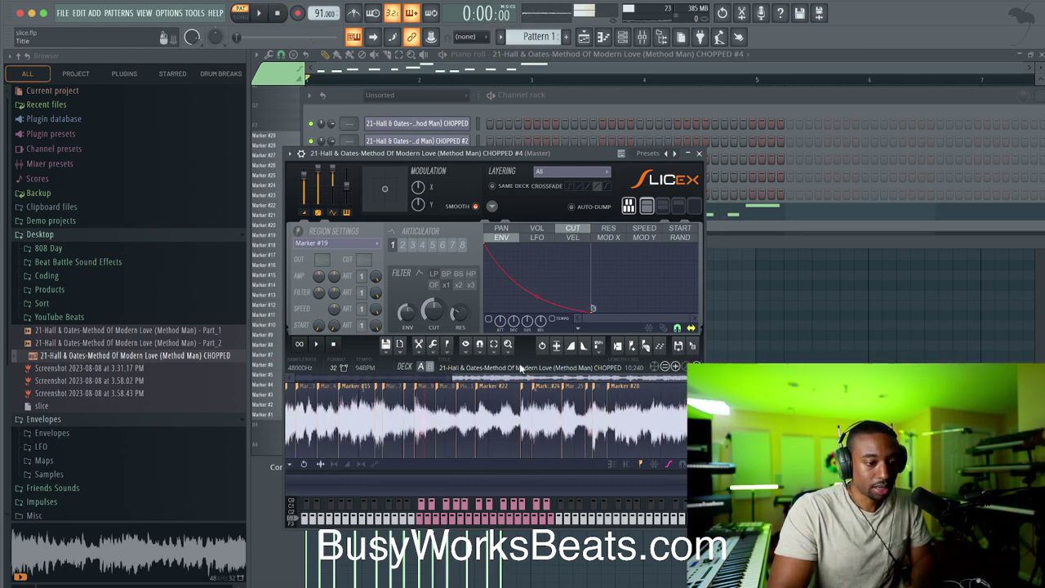
left_click_drag(506, 379, 338, 381)
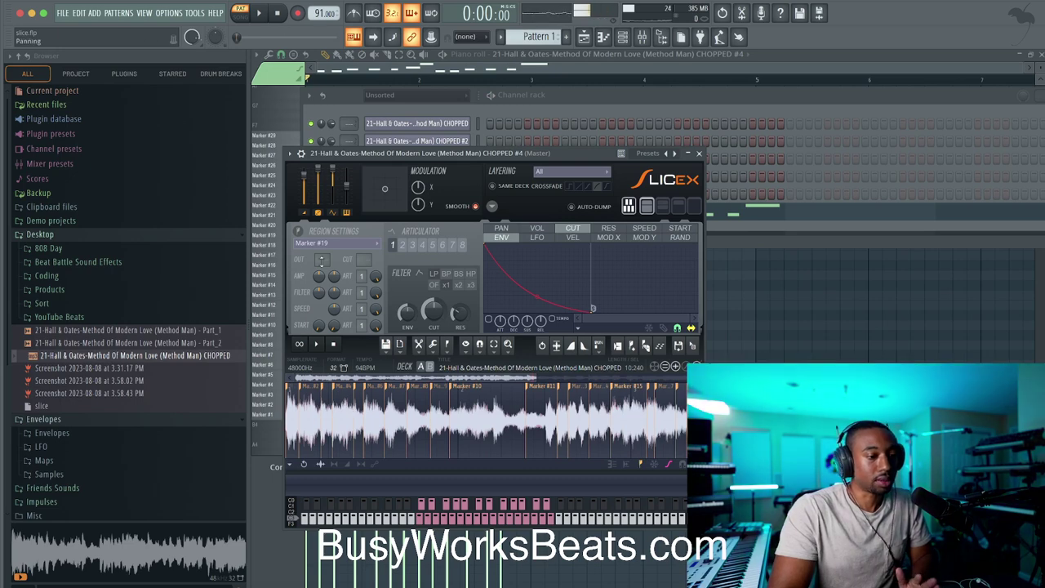
left_click(260, 13)
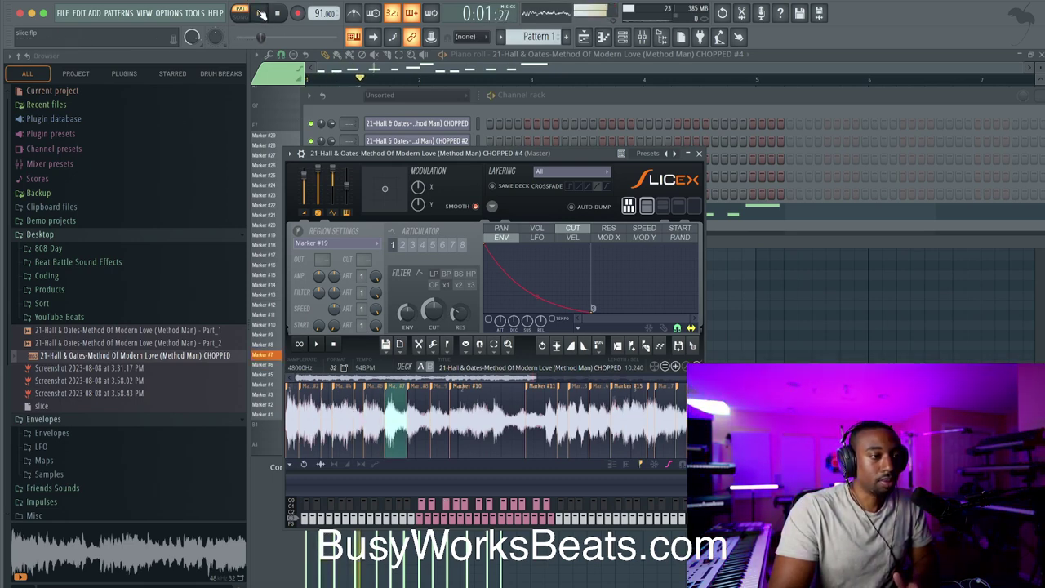
left_click(278, 14)
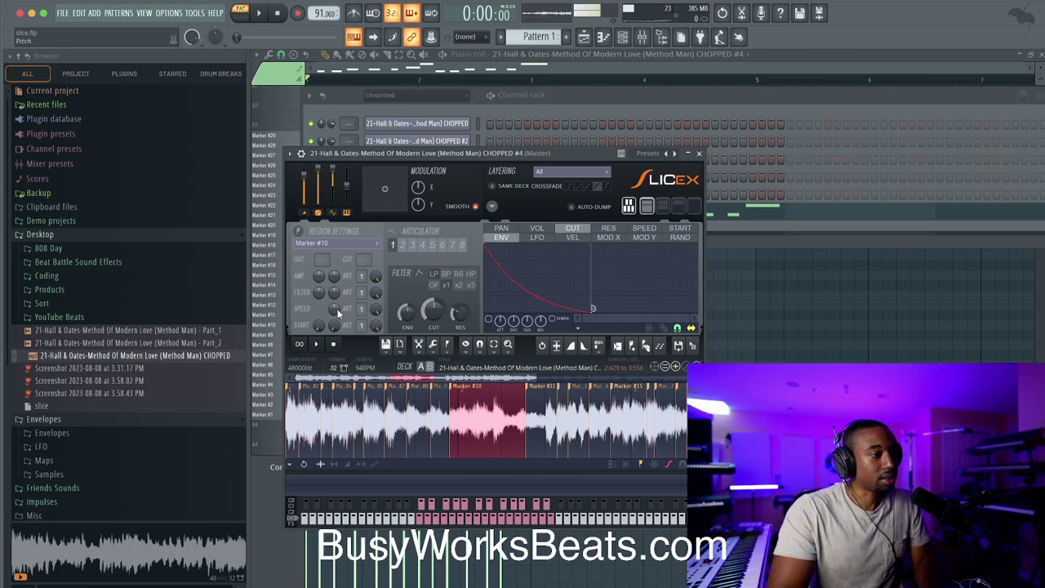
mouse_move(333, 312)
left_mouse_down()
mouse_move(334, 296)
mouse_move(333, 312)
left_mouse_up()
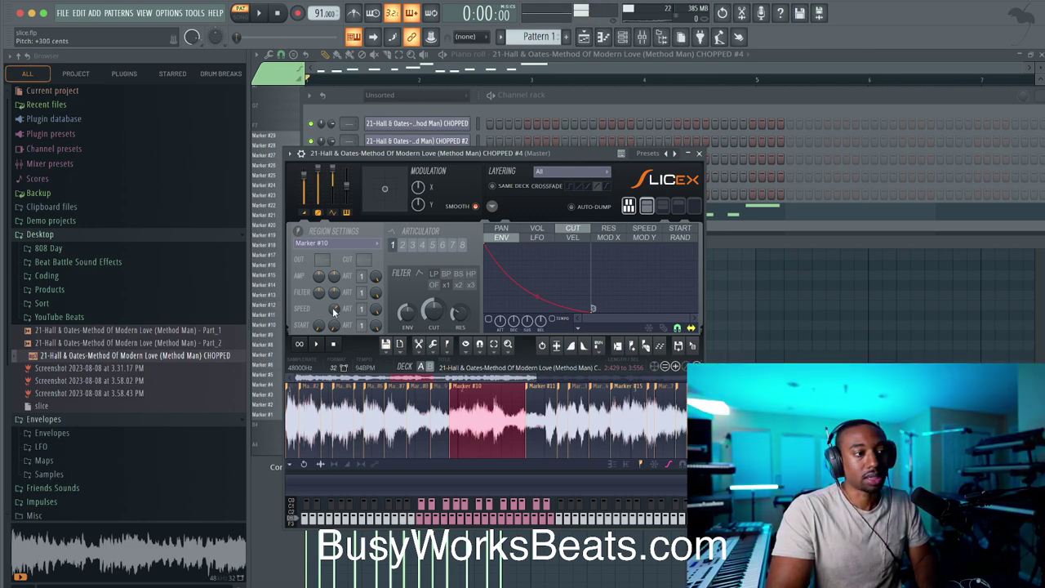
key("space")
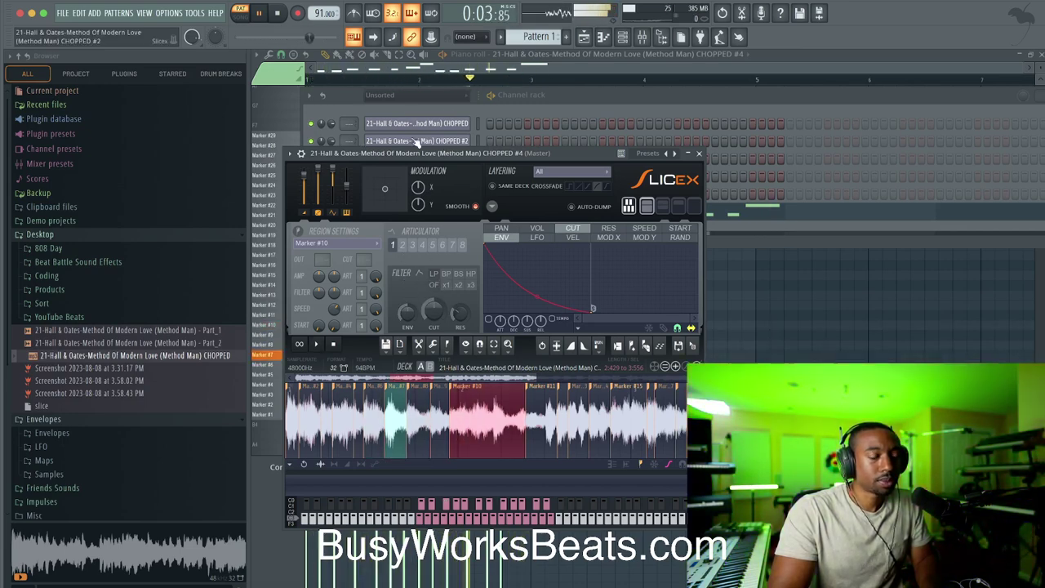
left_click(279, 13)
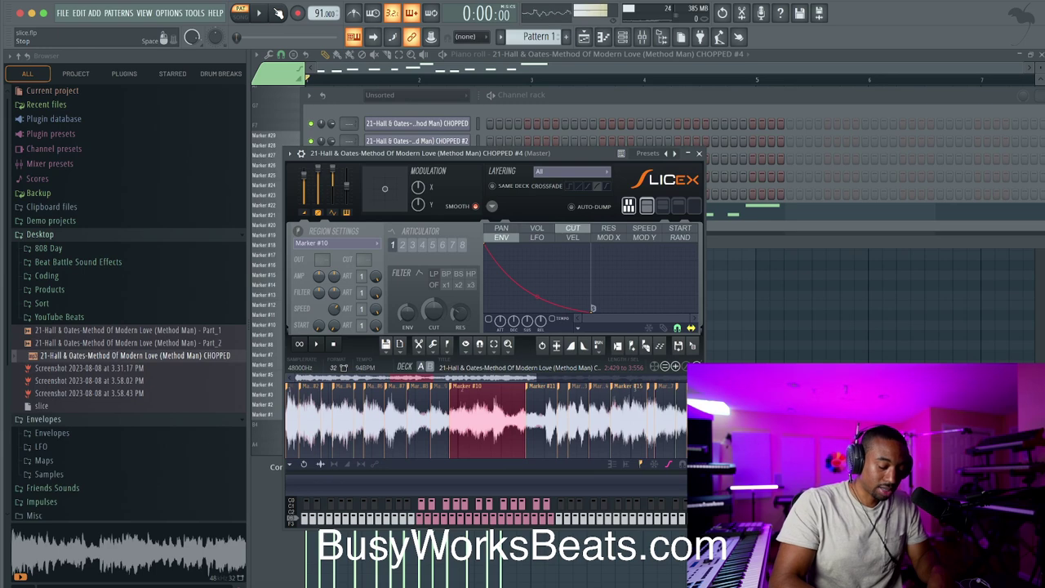
Step: Set the Slicex master pitch to +300 cents and play the pattern to hear all slices pitched up
left_click(472, 394)
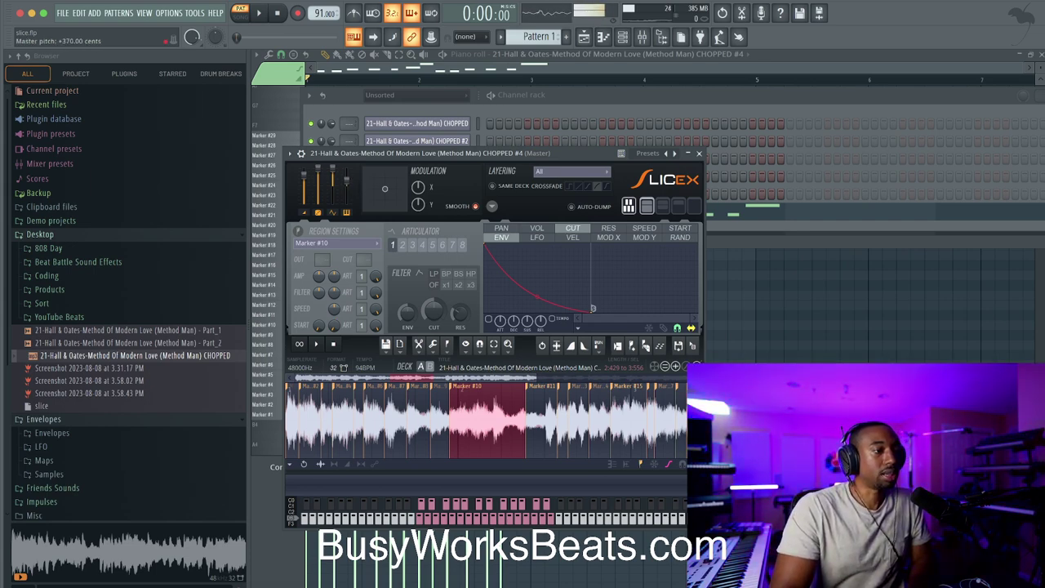
left_click_drag(215, 37, 215, 40)
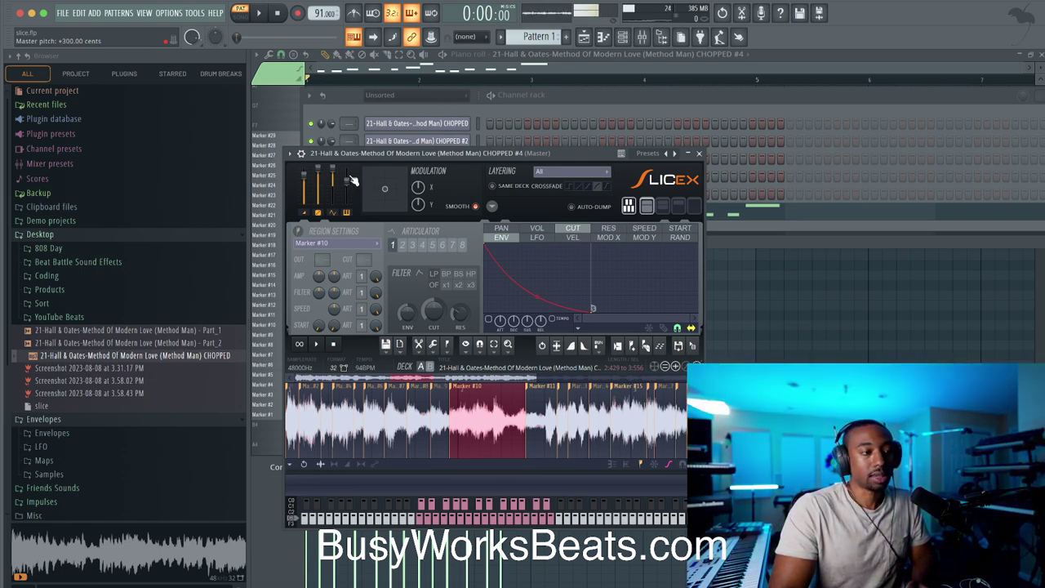
left_click(262, 11)
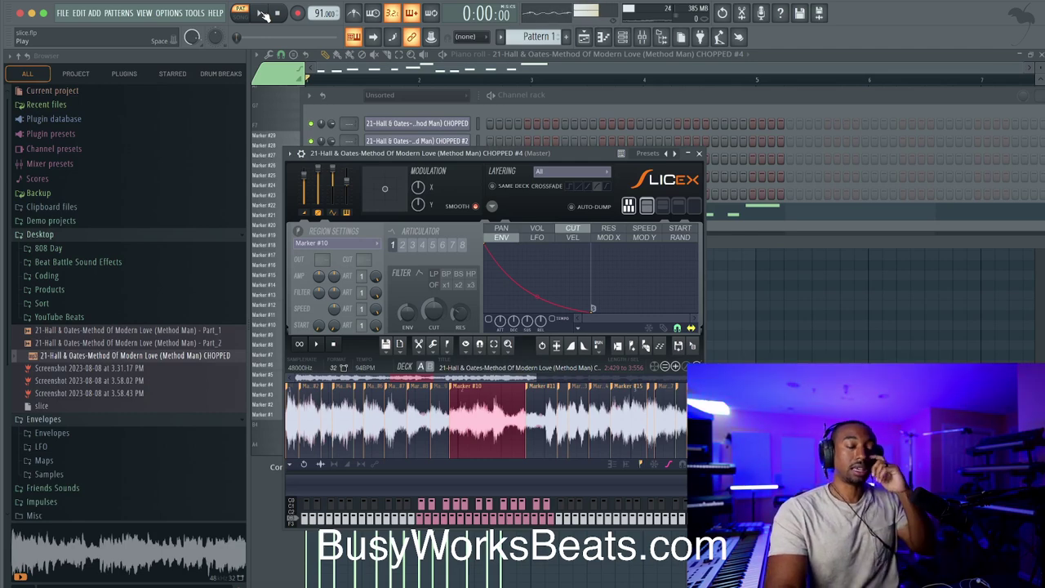
left_click(263, 13)
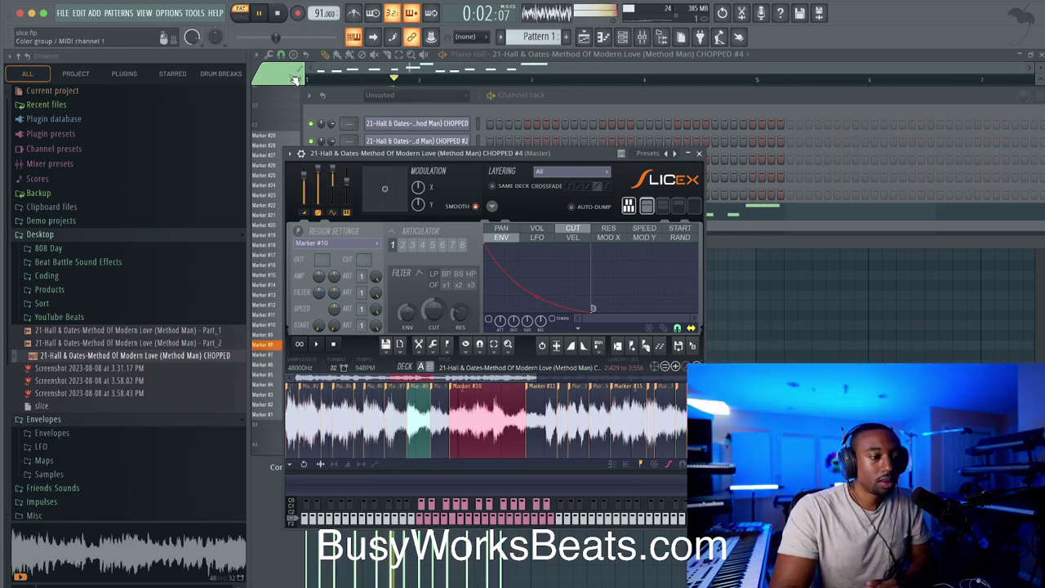
left_click(280, 11)
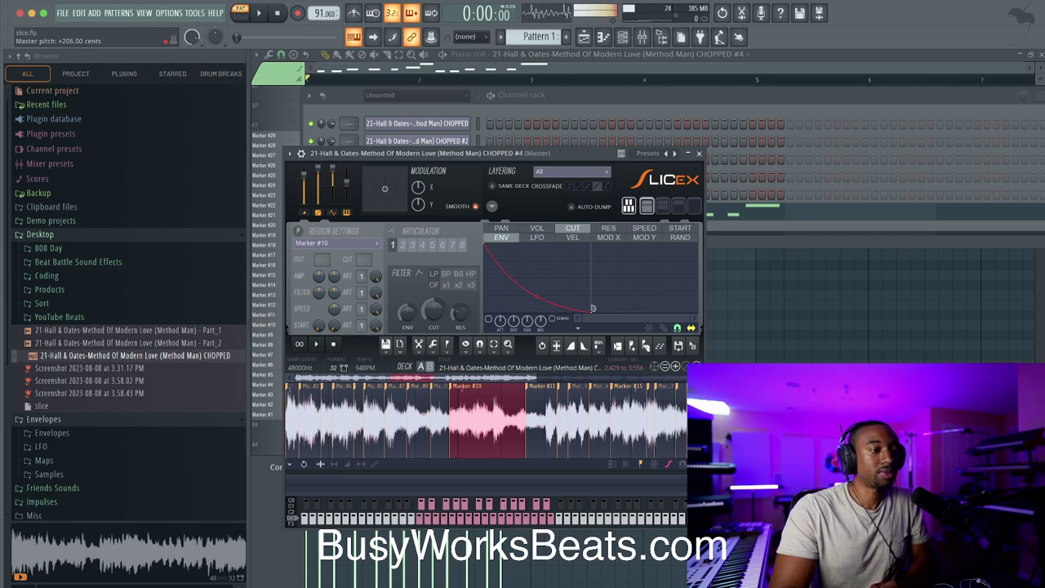
Step: Set the Slicex master pitch to -300 cents and play the pattern with all slices pitched down
left_click_drag(215, 36, 214, 34)
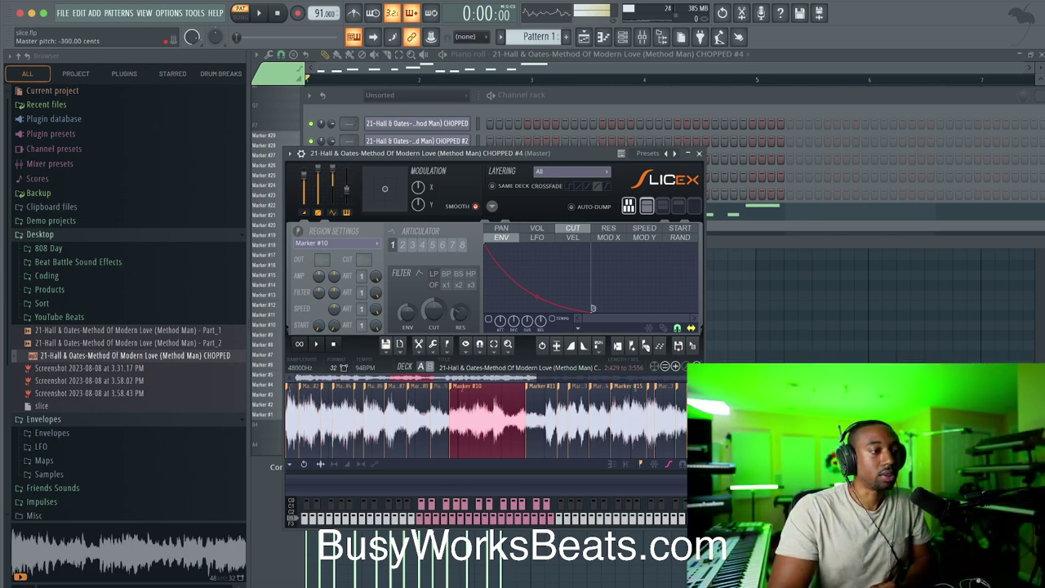
left_click(267, 13)
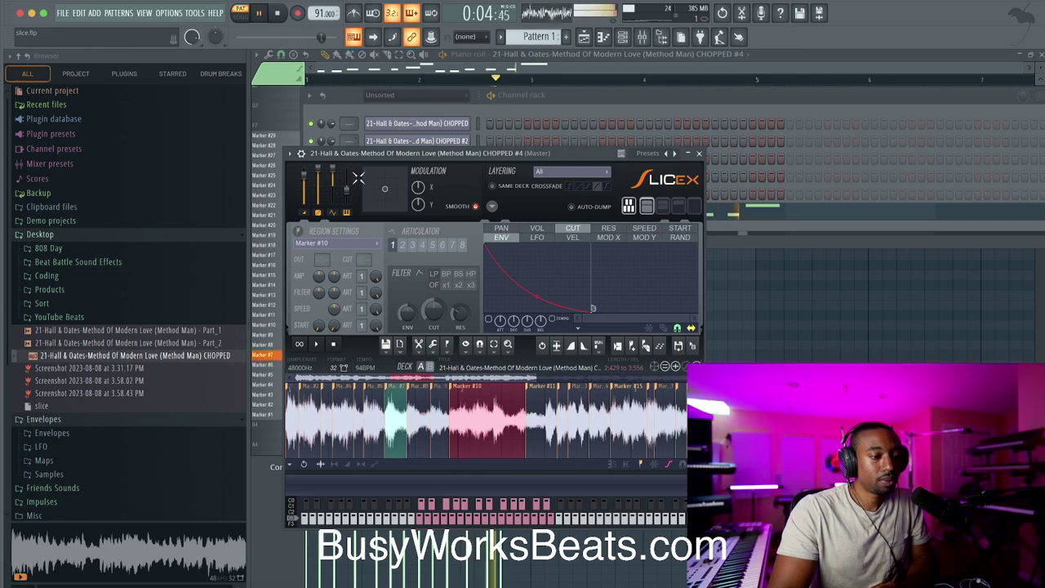
Step: Stop playback and reset the Slicex master pitch to its default
left_click(279, 12)
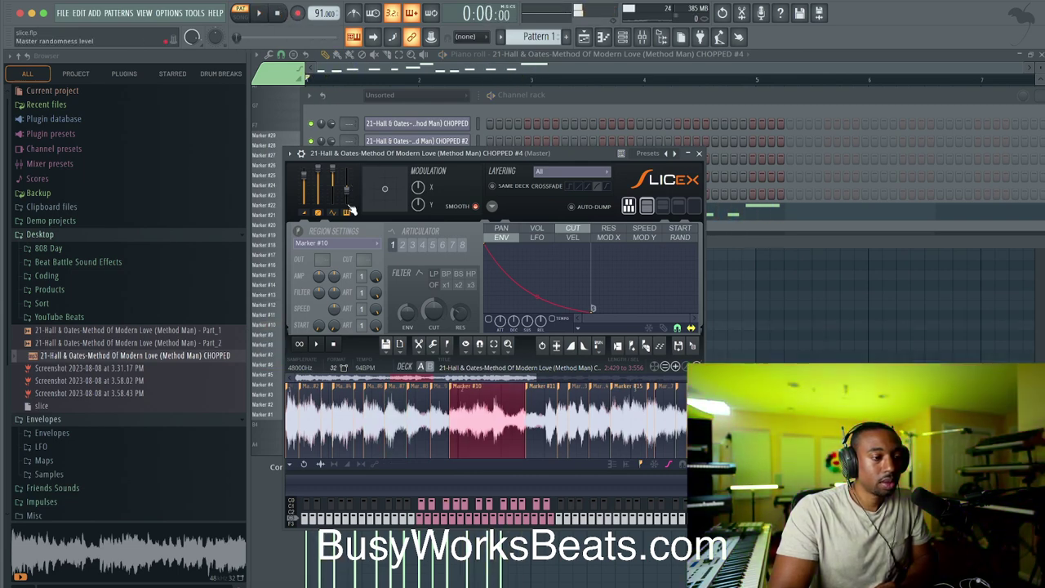
right_click(347, 189)
left_click(360, 201)
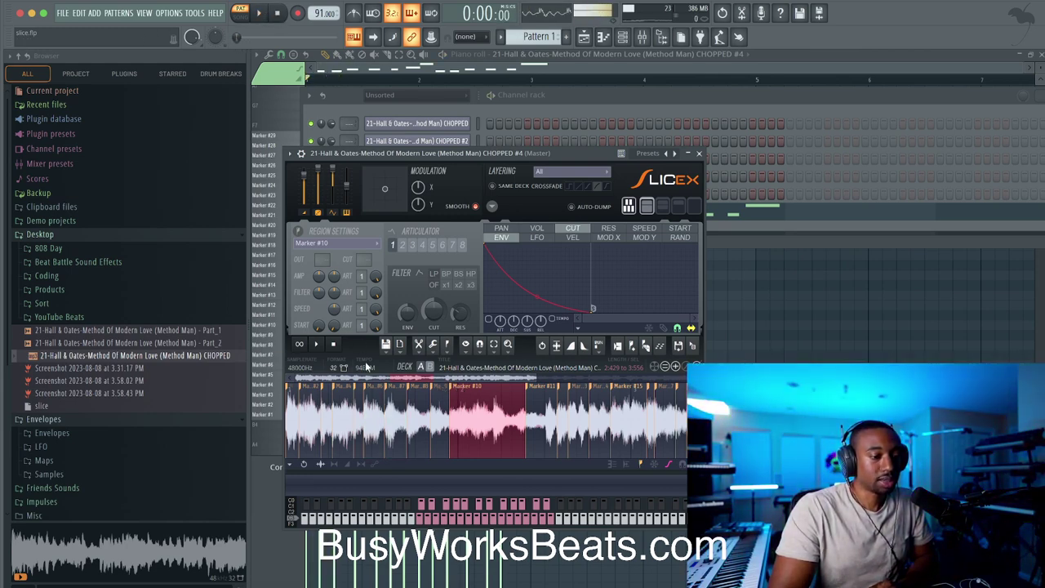
Step: Pan the Marker #6 slice to the left and play the pattern briefly to hear it
left_click(375, 392)
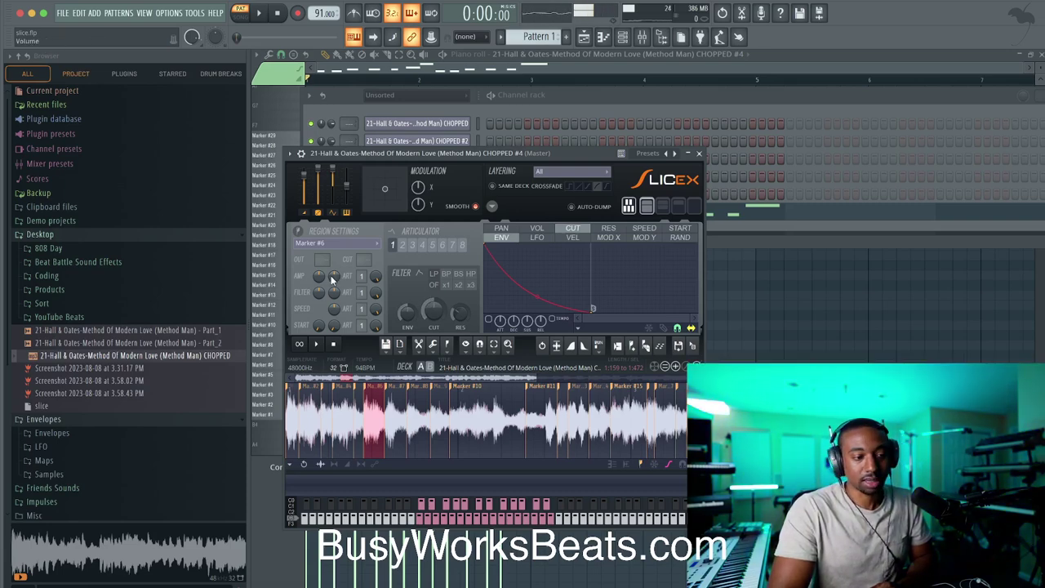
left_click_drag(318, 276, 319, 294)
left_click(260, 13)
left_click(276, 14)
Step: Pan the Marker #7 slice to about 53% right and play the pattern to hear the slices spread
left_click(395, 394)
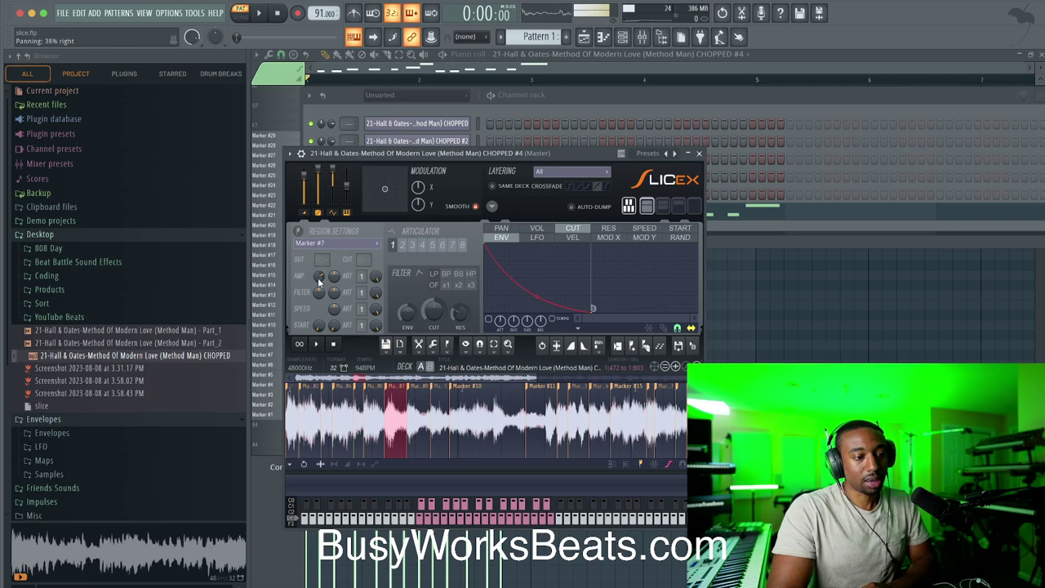
left_click(259, 13)
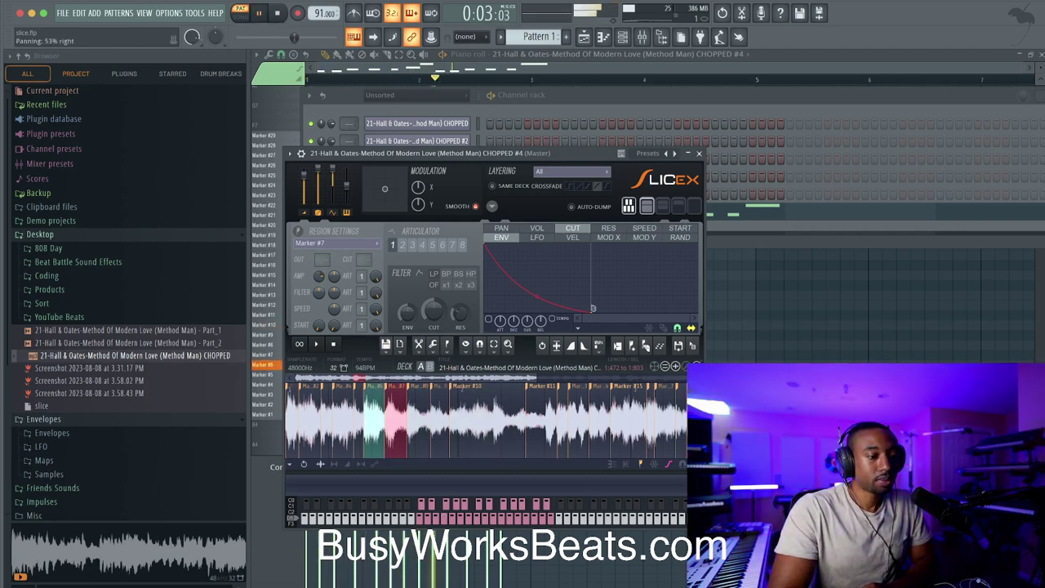
left_click_drag(319, 276, 319, 266)
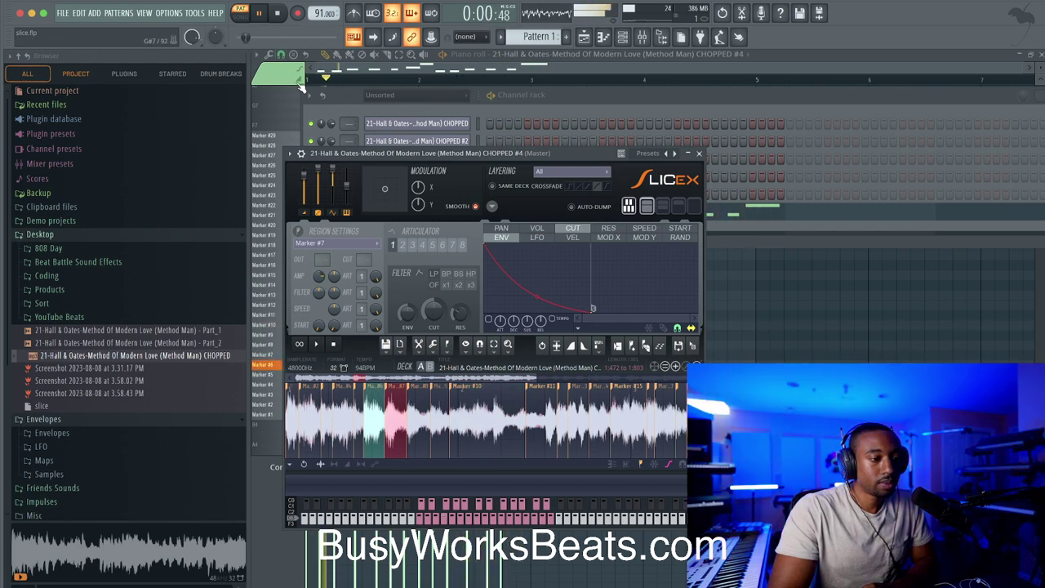
left_click(279, 14)
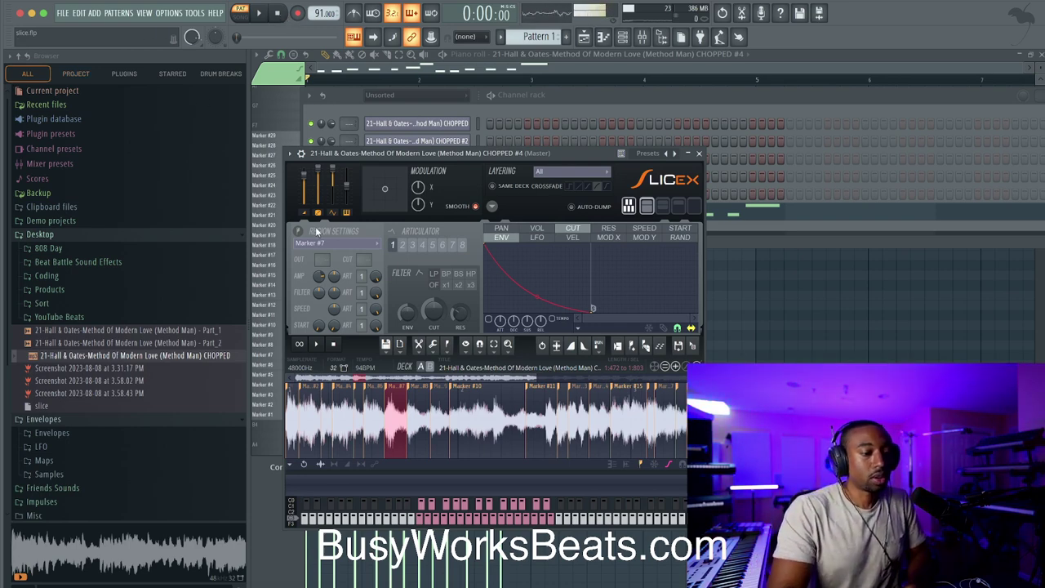
Step: Route the CHOPPED #4 channel to mixer track 8 and play the pattern with the mixer open
left_click(374, 391)
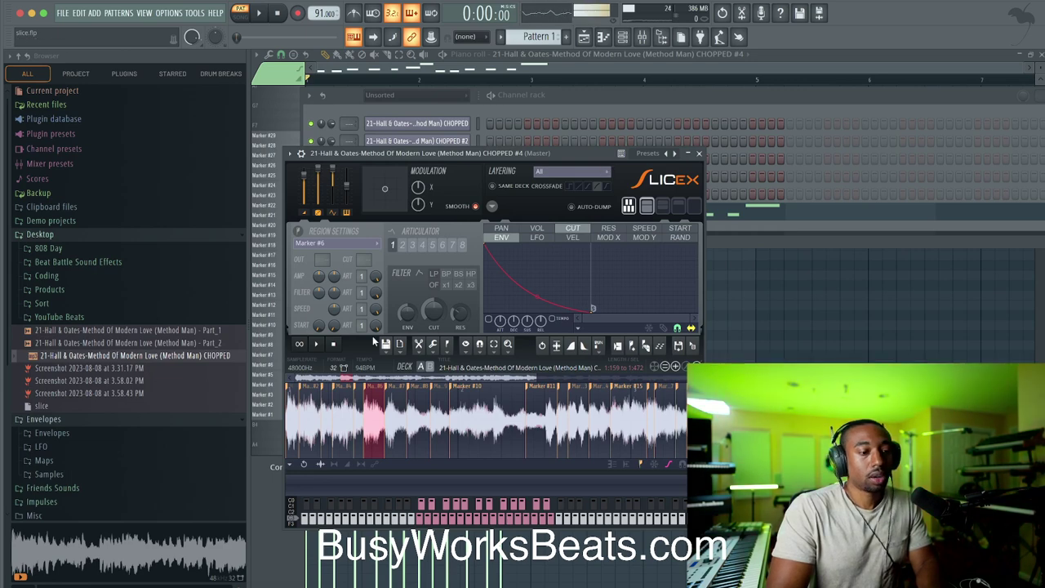
left_click_drag(462, 154, 459, 325)
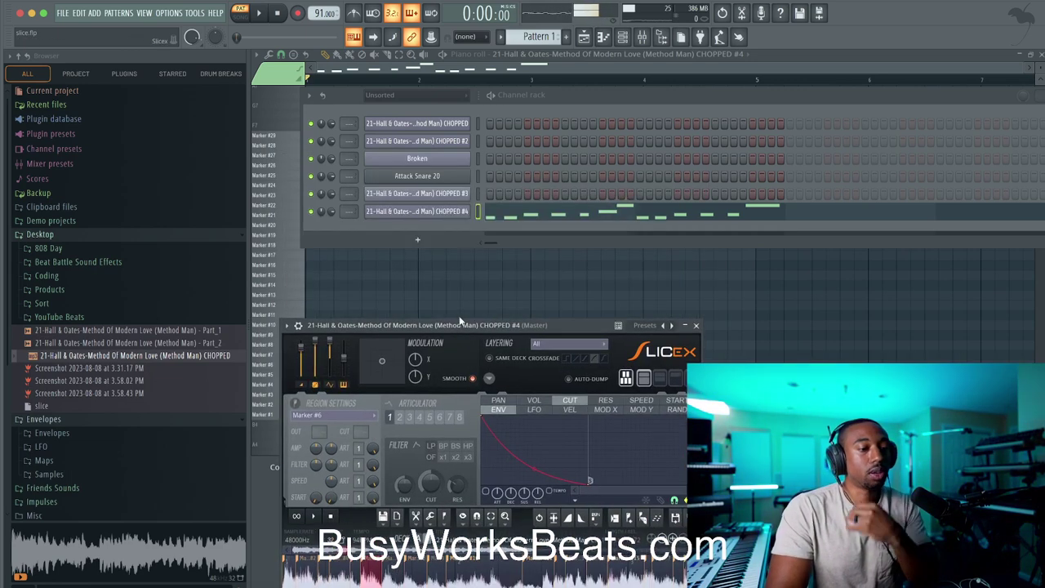
left_click(480, 214)
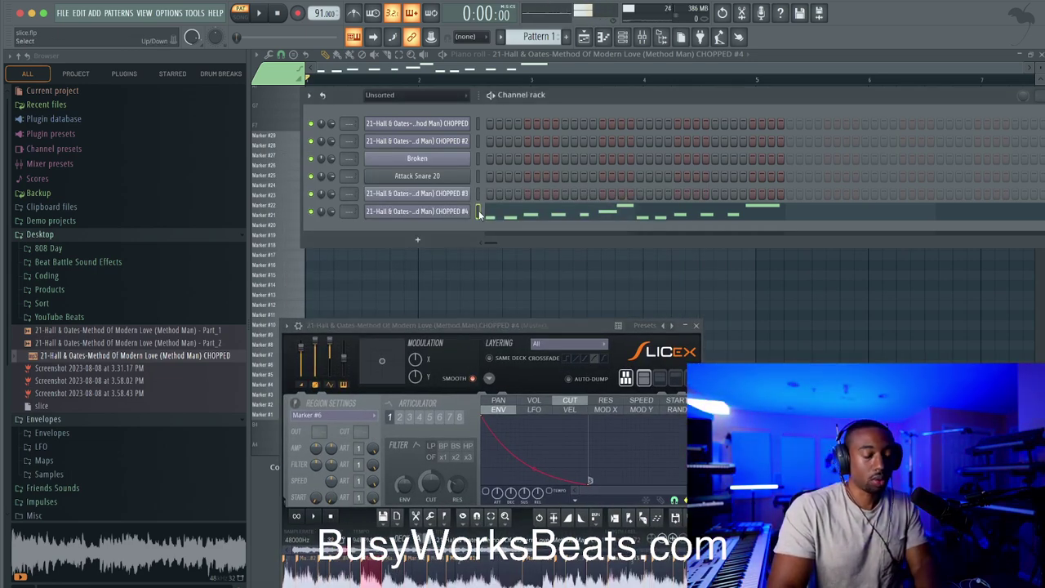
key("ctrl+l")
key("F9")
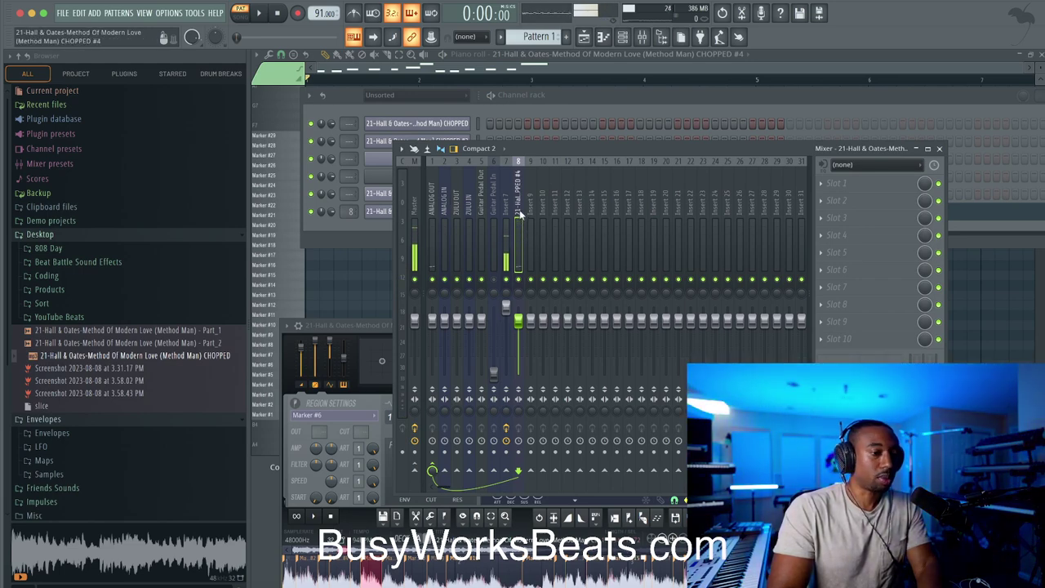
key("space")
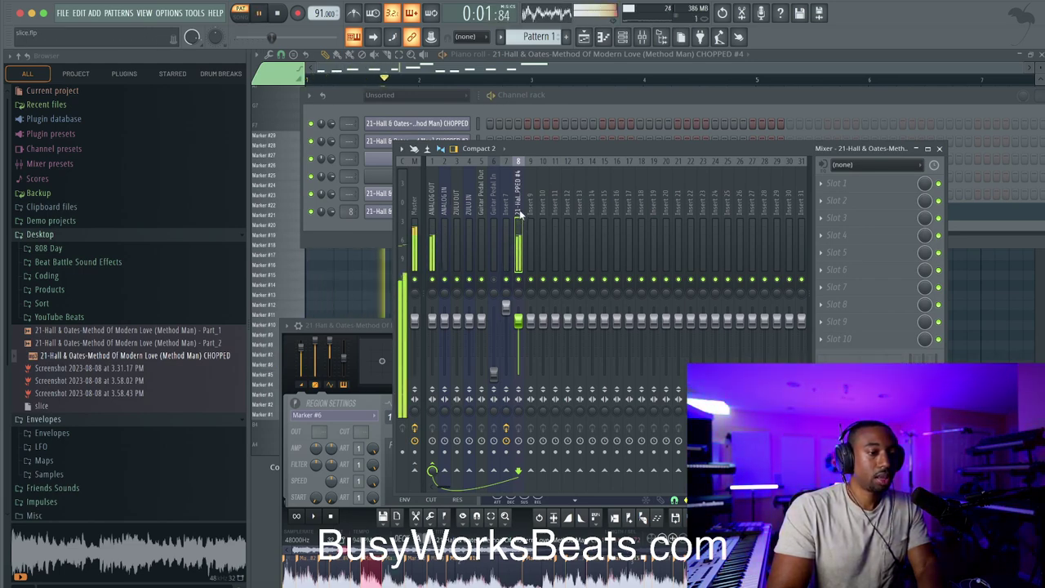
key("space")
Step: Rename mixer track 9 as REVERB
right_click(529, 209)
left_click(561, 170)
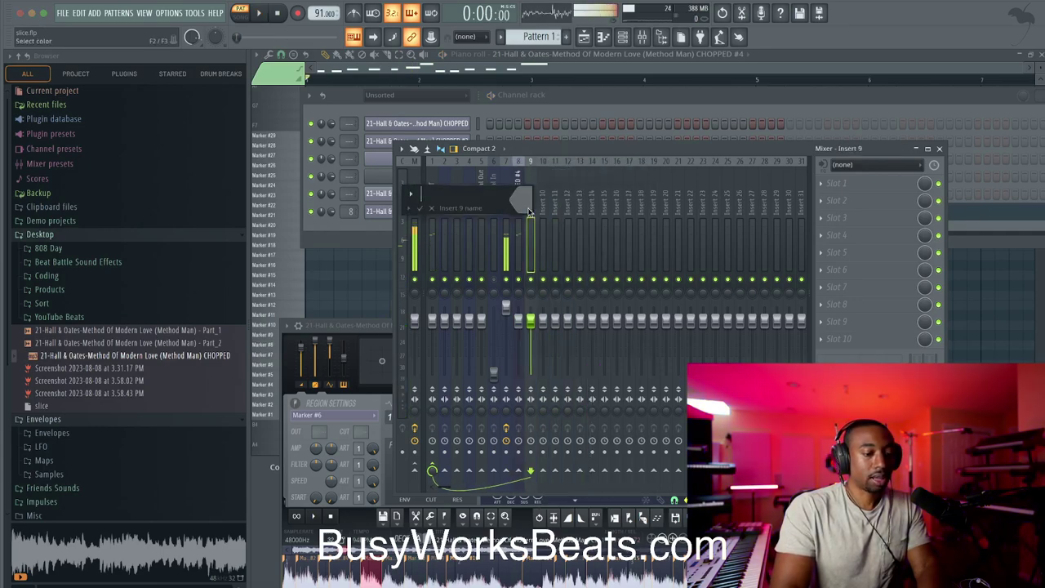
type("REVERB")
key("Return")
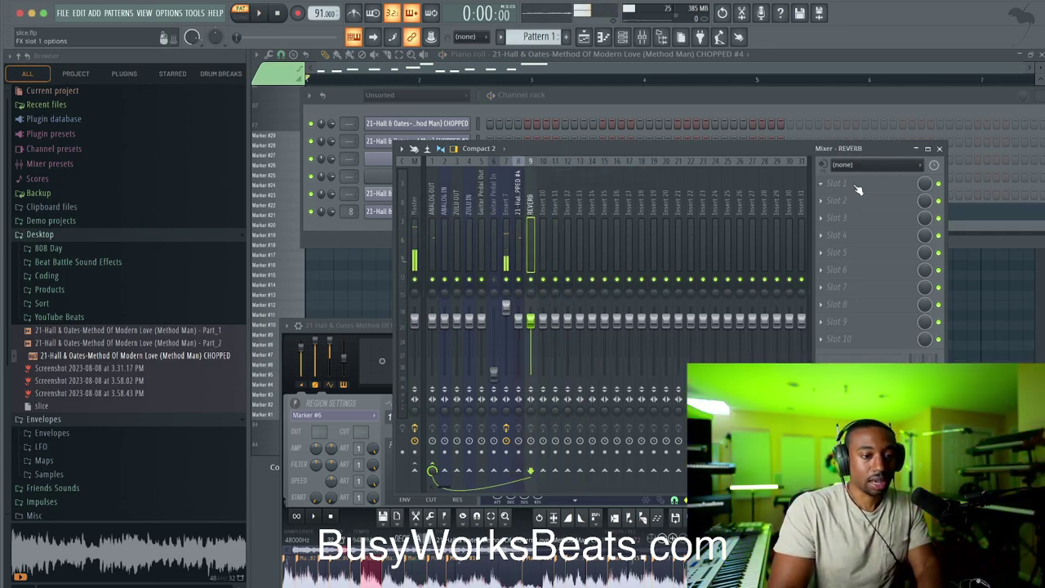
Step: Load Fruity Reeverb 2 into the first effect slot of the REVERB track and adjust its mix
left_click(858, 190)
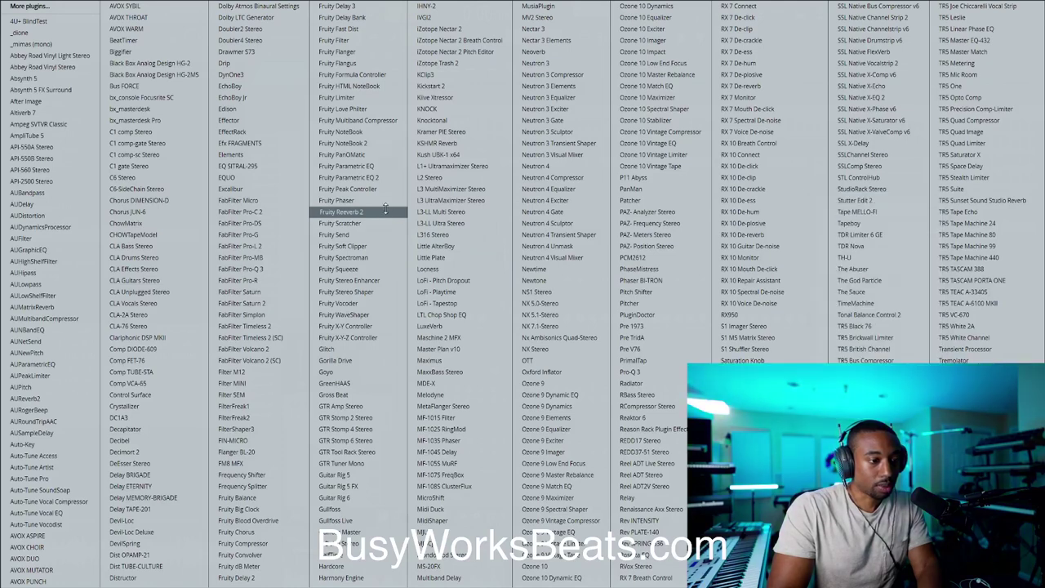
left_click(385, 211)
left_click_drag(579, 177, 579, 200)
left_click(622, 144)
Step: Send the Marker #10 slice of the CHOPPED #4 channel to the REVERB track with an output track offset of 1
left_click(588, 97)
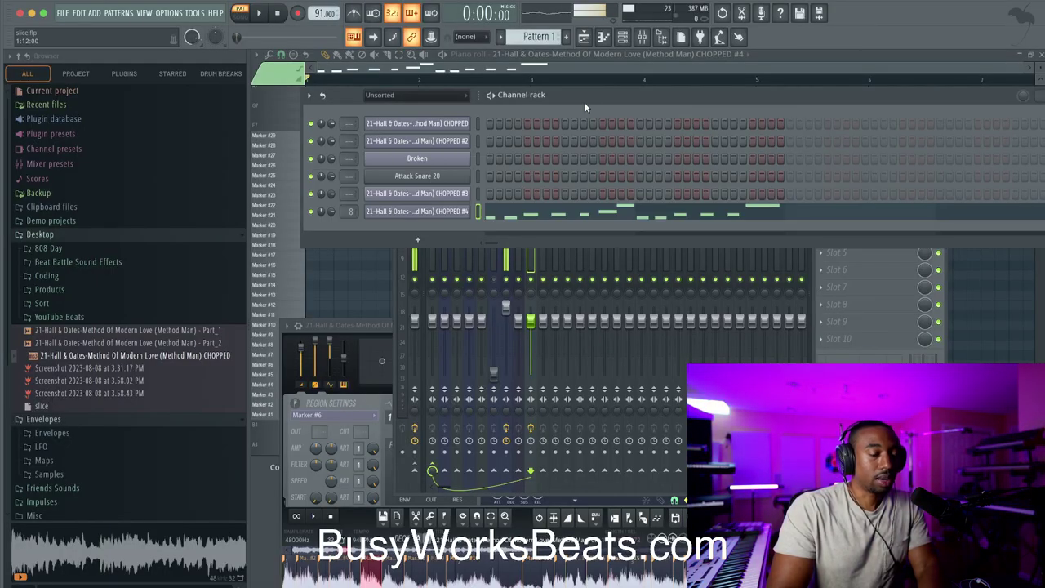
left_click(453, 210)
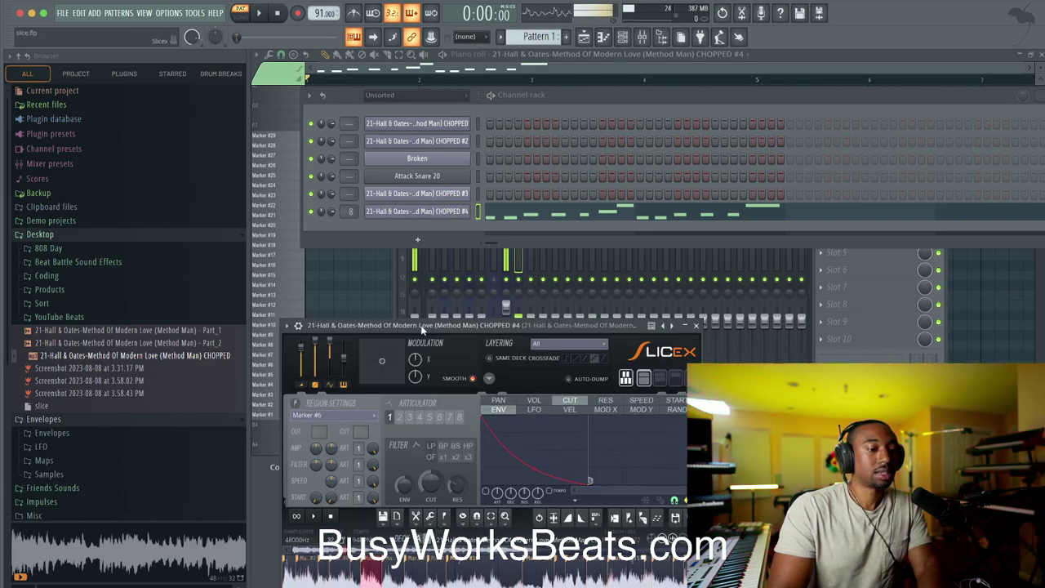
left_click_drag(421, 326, 422, 209)
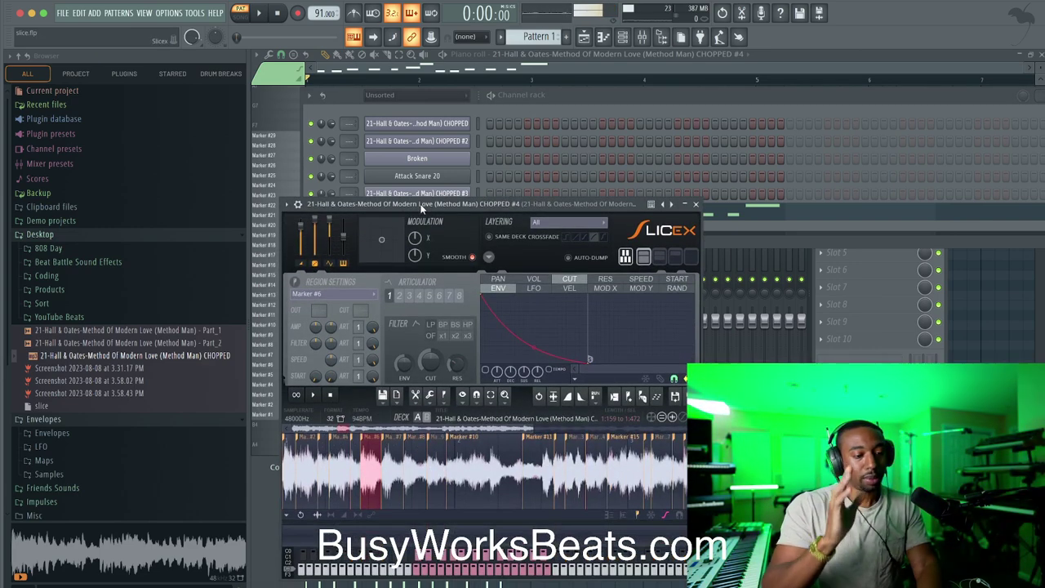
left_click(461, 441)
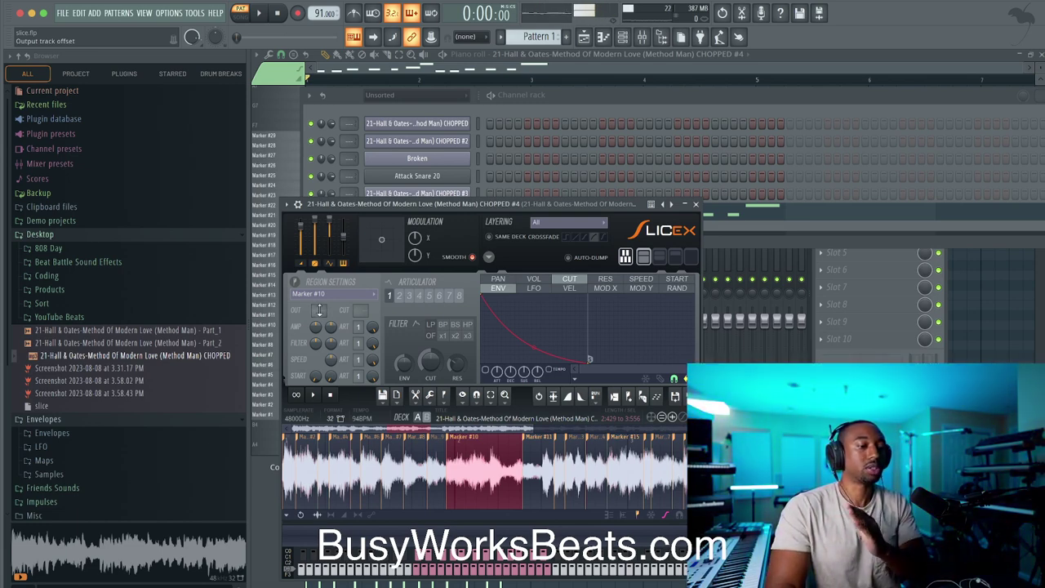
key("F9")
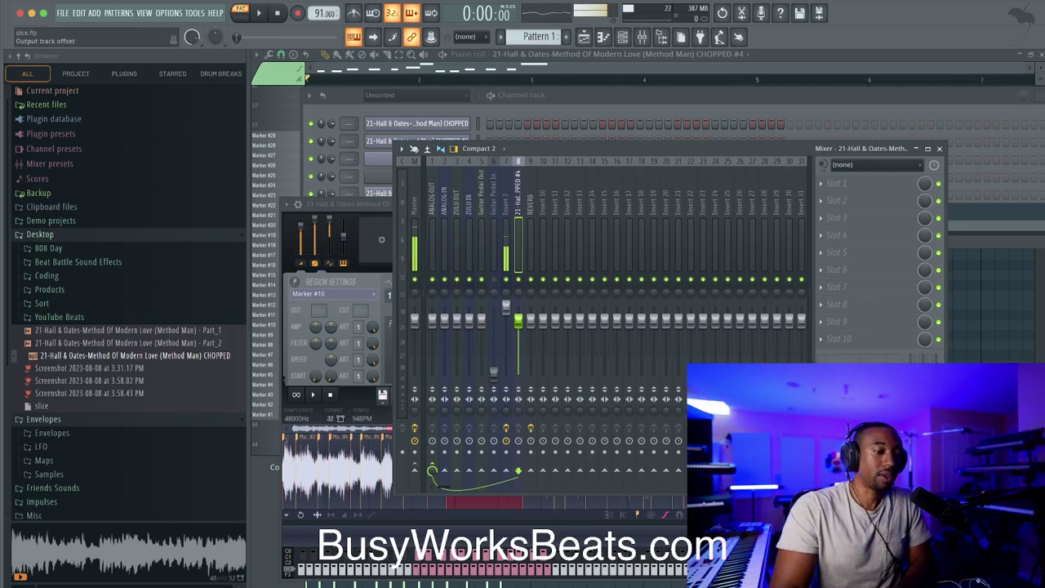
left_click(317, 308)
Step: Play the pattern with the mixer meters uncovered to check which slices feed the REVERB track
left_click_drag(530, 201, 529, 275)
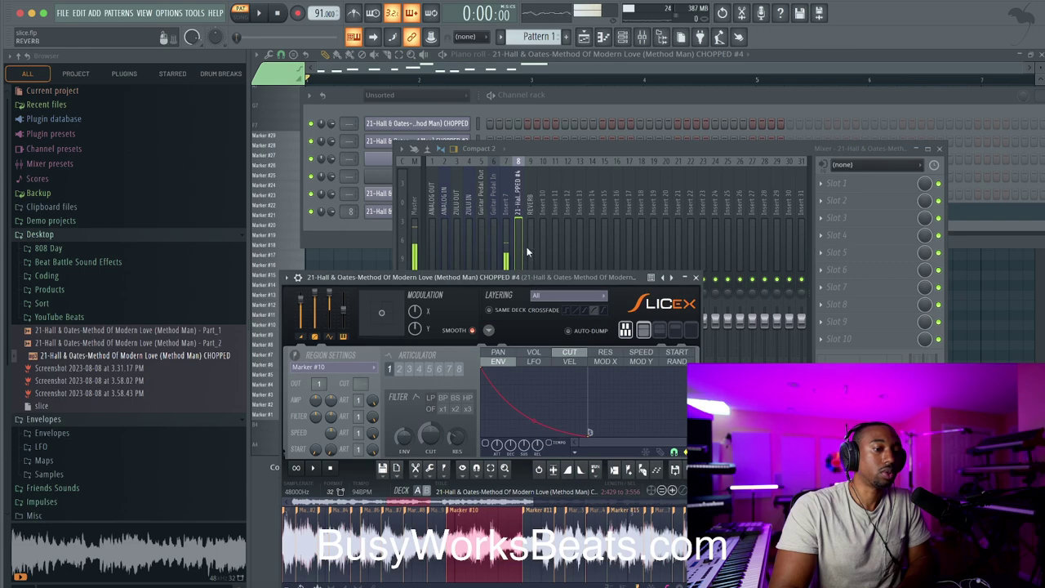
key("space")
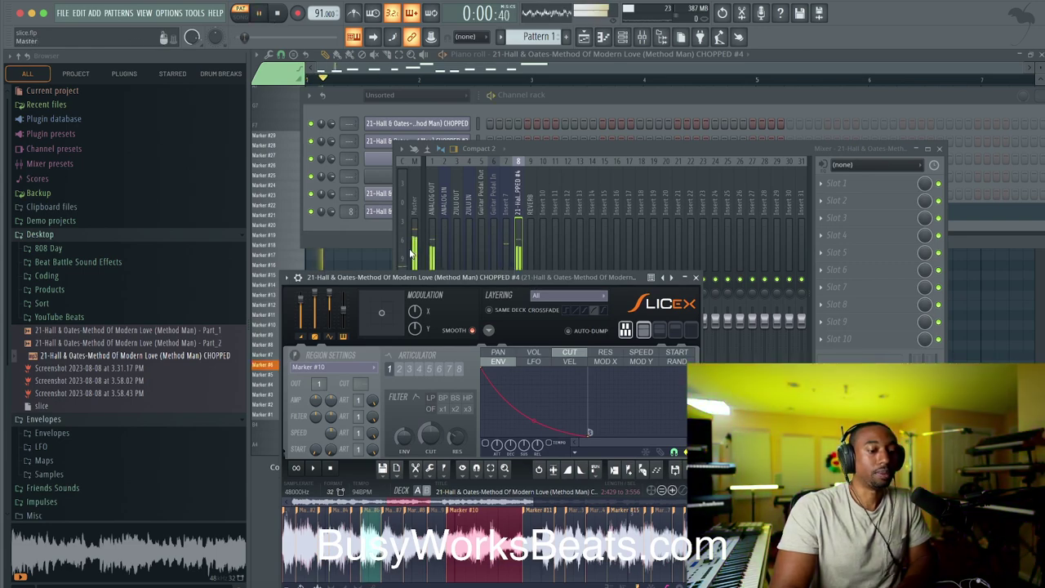
left_click_drag(542, 278, 516, 311)
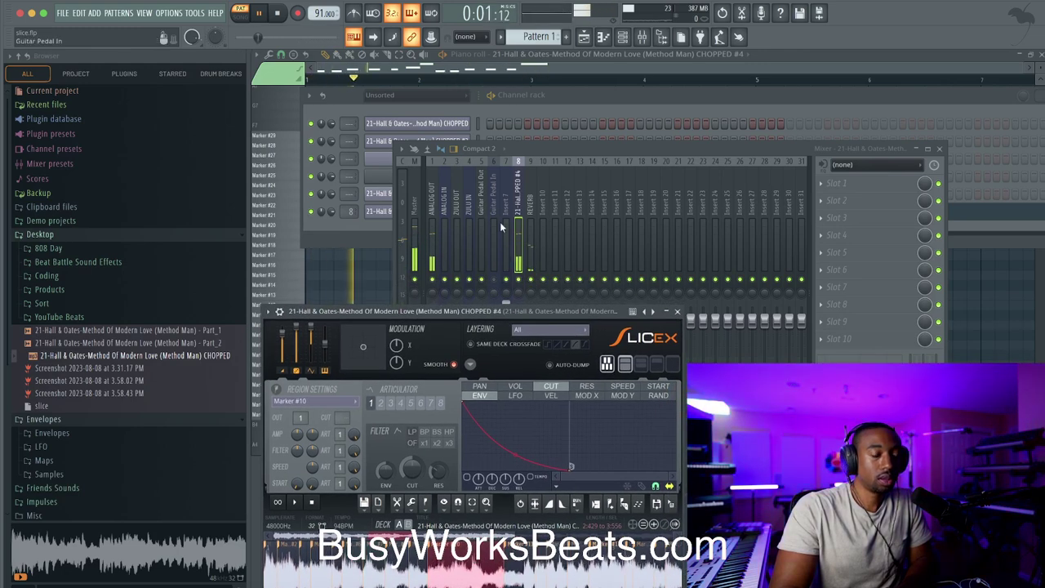
left_click(278, 14)
Step: Set the Slicex waveform editor's snapping to zero-crossing, with the Marker #6 to #8 area enlarged
left_click_drag(390, 312, 400, 177)
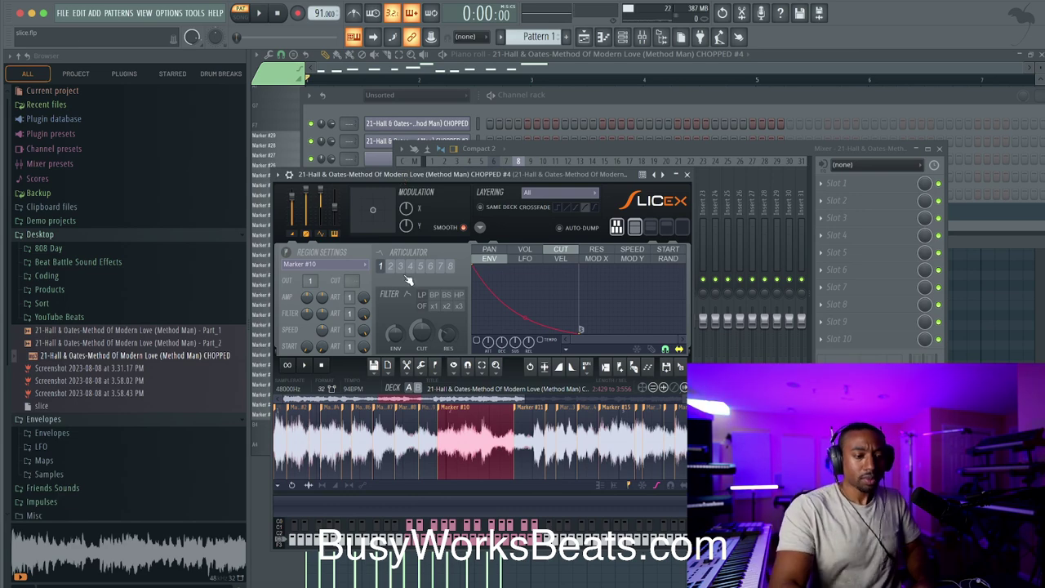
left_click(364, 419)
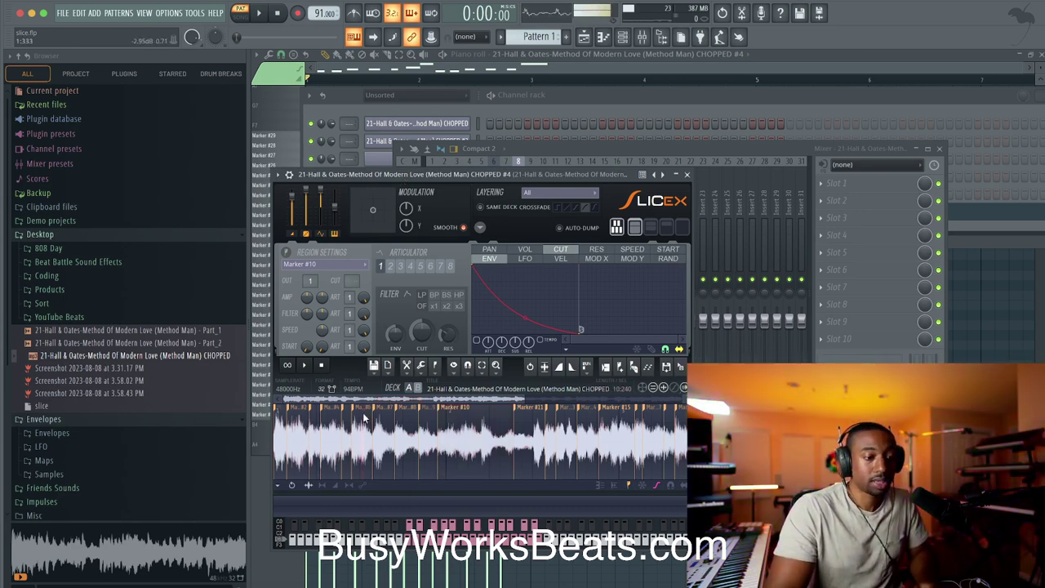
scroll(361, 420, "up", 5)
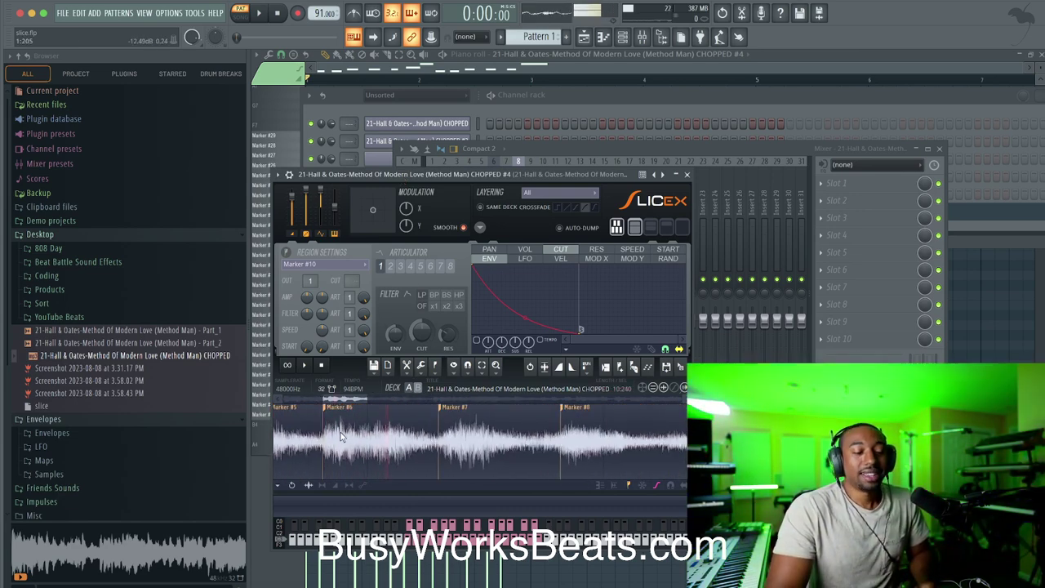
left_click(470, 366)
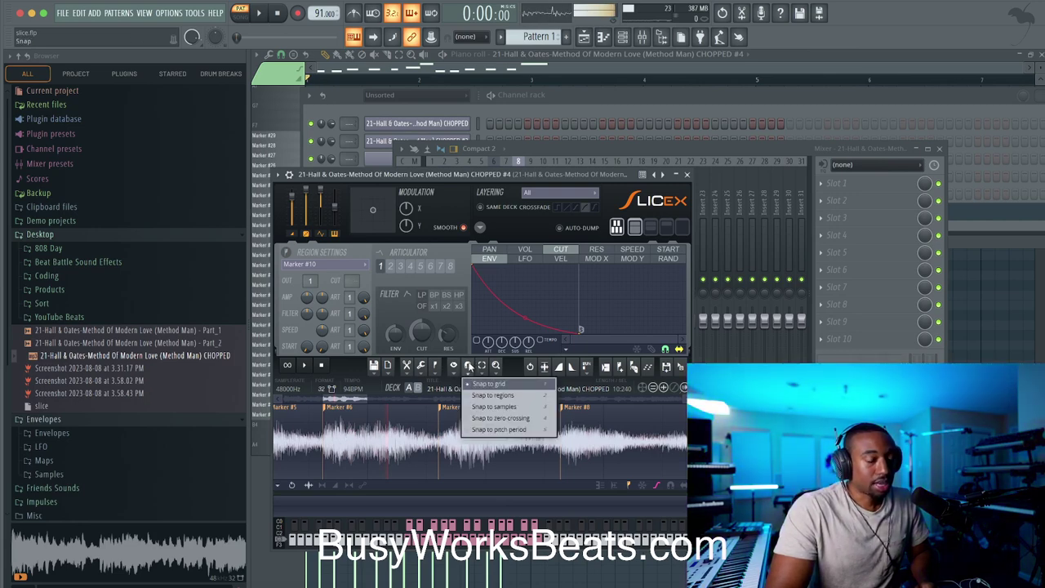
left_click(485, 419)
Step: Nudge the Marker #6 and Marker #7 slice points slightly to the right, keeping the zero-crossing snap selected
left_click_drag(335, 415, 333, 414)
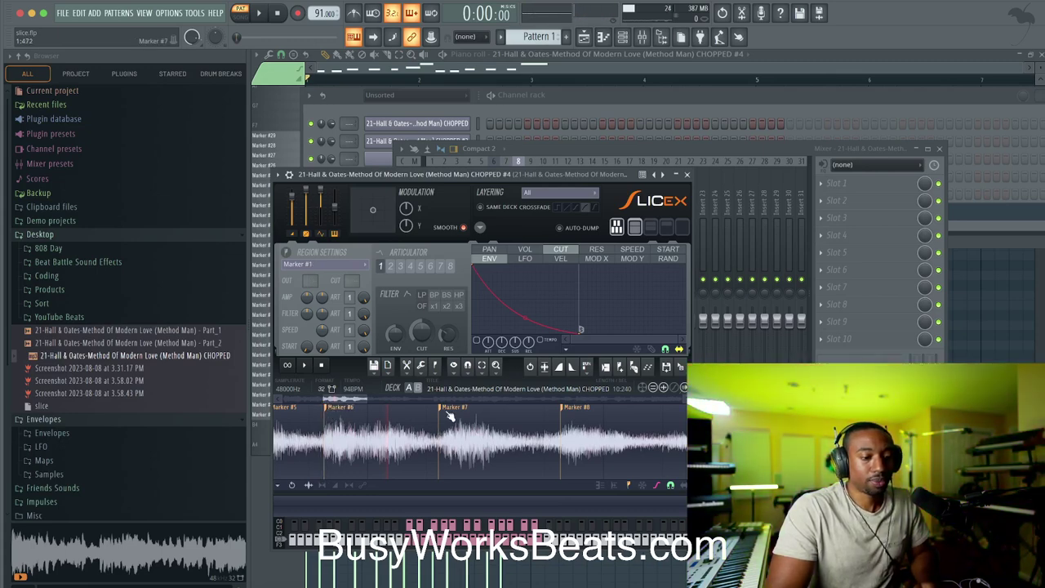
left_click_drag(449, 414, 452, 414)
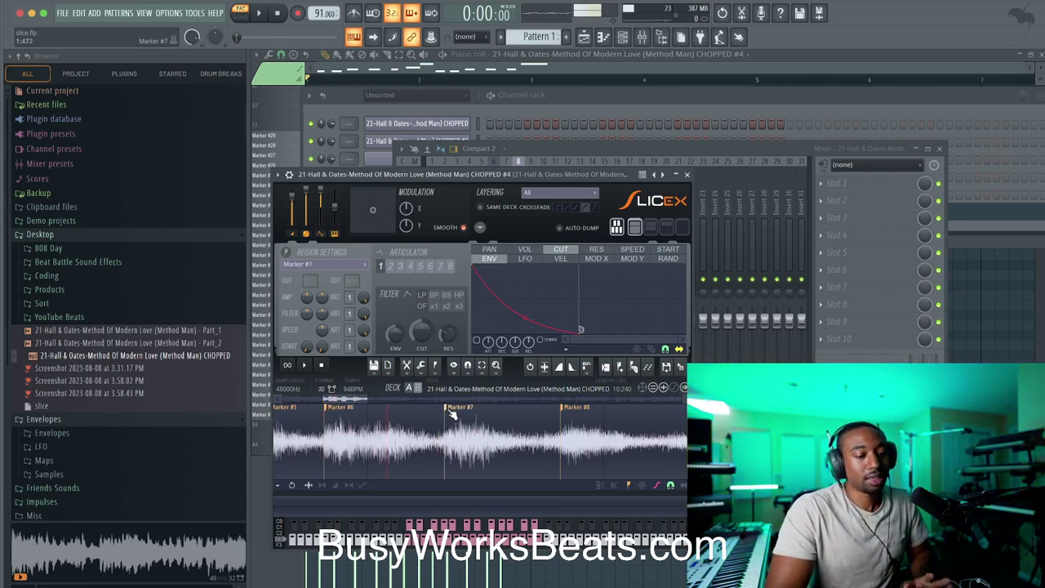
left_click(469, 367)
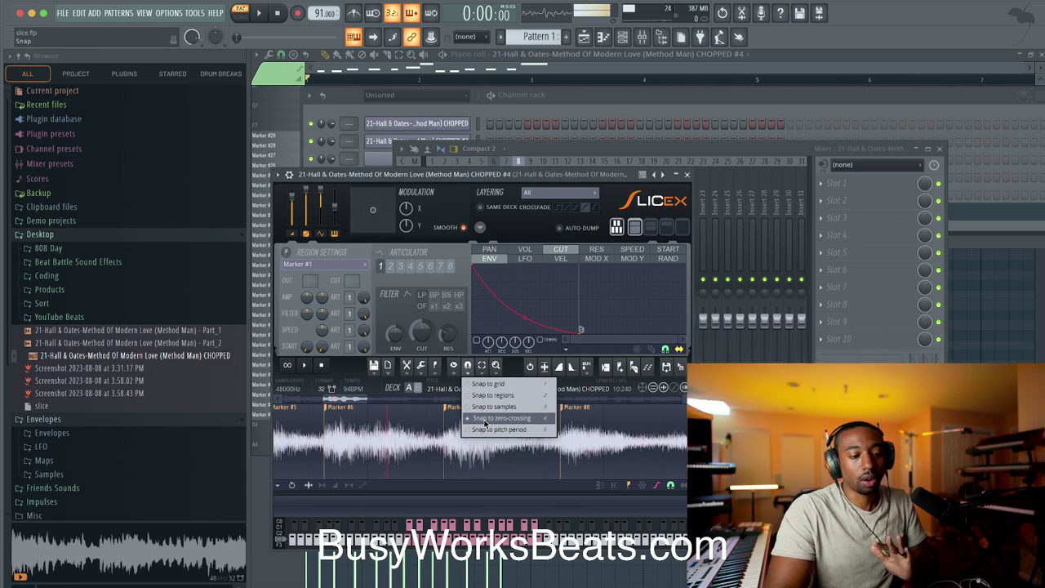
left_click(485, 420)
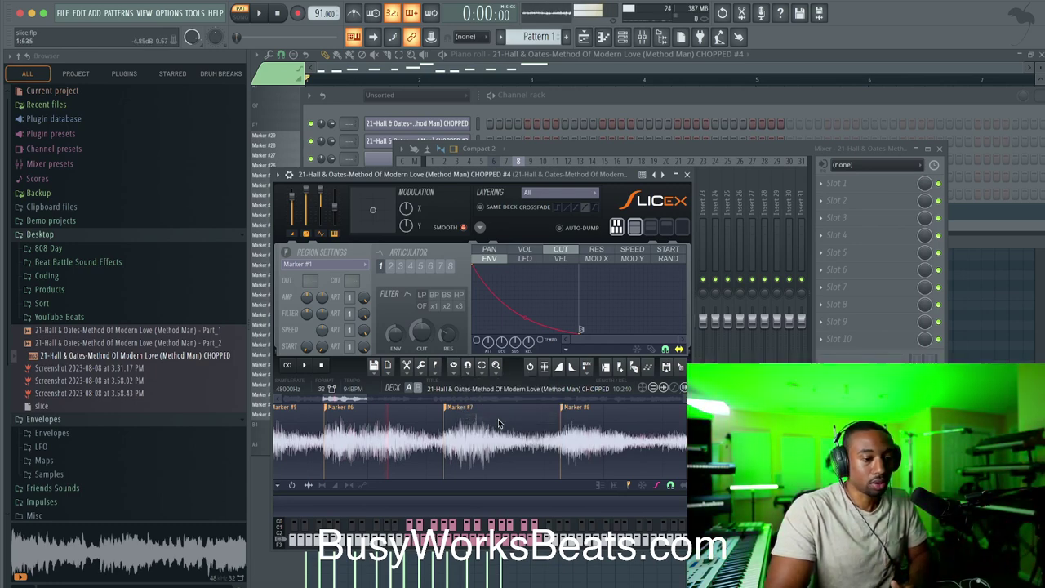
Step: Examine the waveform around the Marker #5 slice point at sample level to check its zero-crossing alignment
scroll(571, 413, "down", 4)
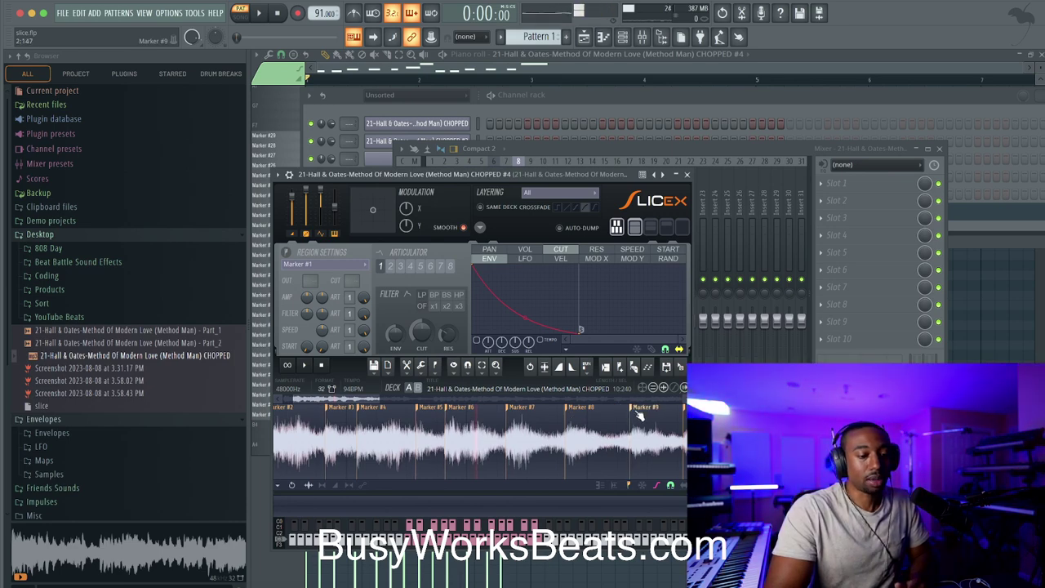
scroll(439, 419, "up", 5)
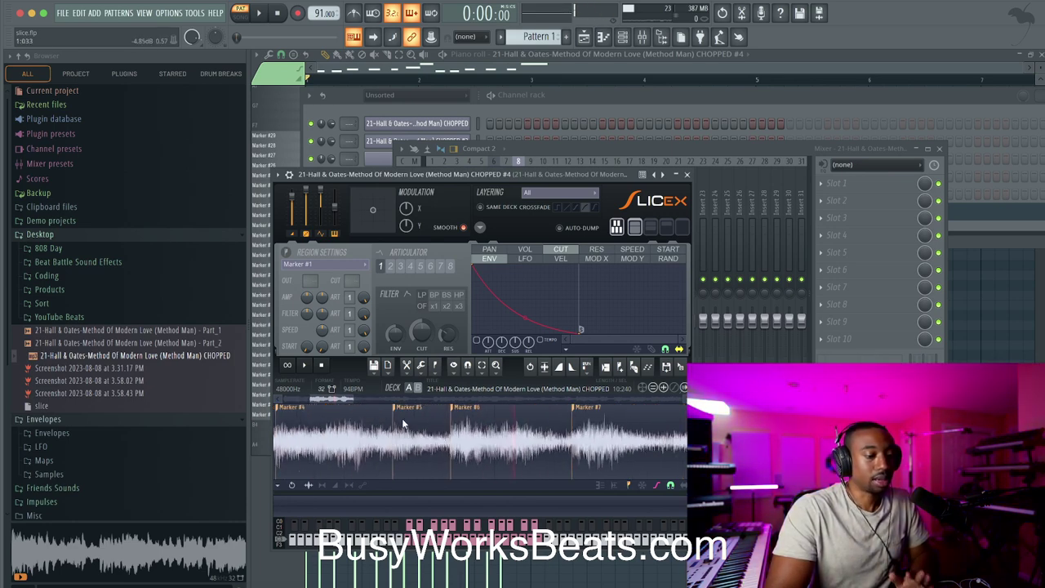
scroll(384, 434, "up", 3)
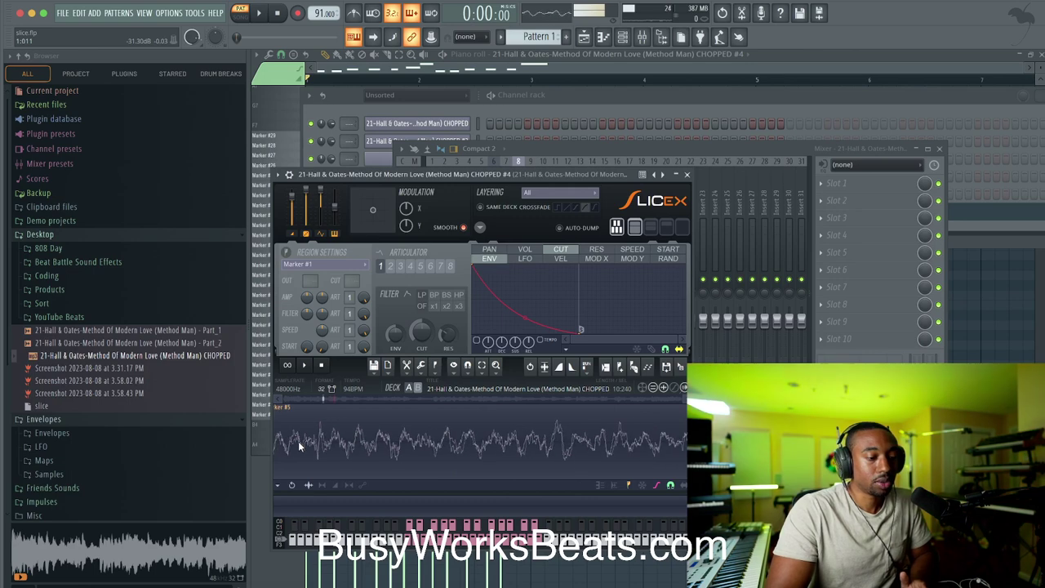
scroll(453, 422, "down", 2)
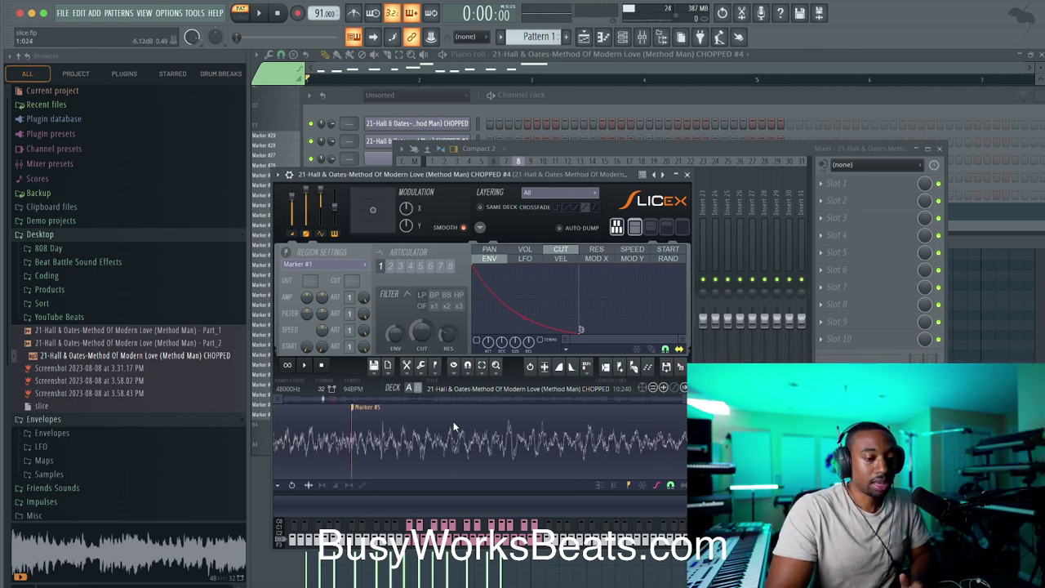
left_click_drag(340, 433, 419, 306)
scroll(345, 436, "up", 8)
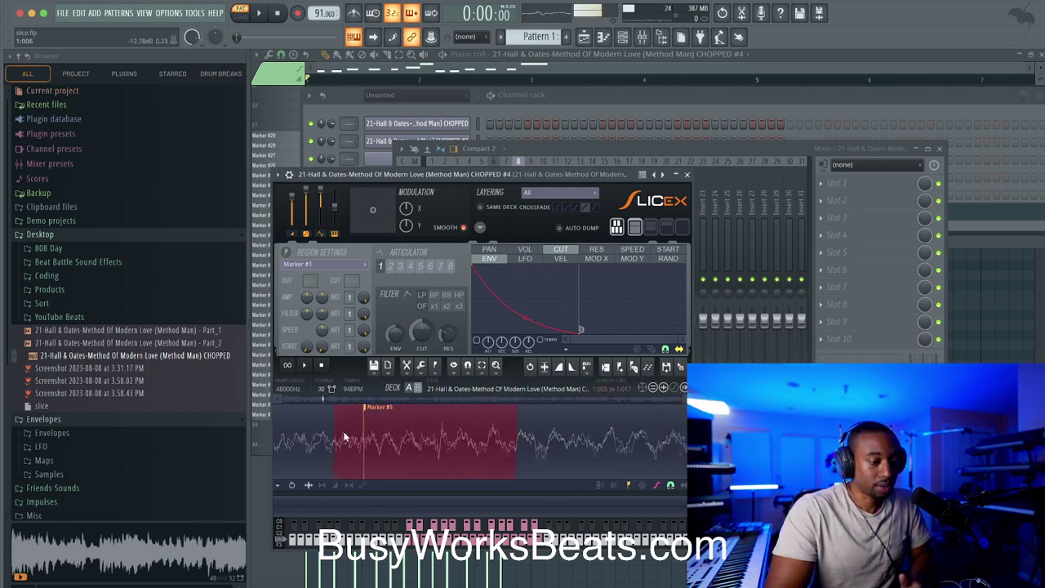
scroll(561, 435, "up", 1)
scroll(514, 441, "up", 2)
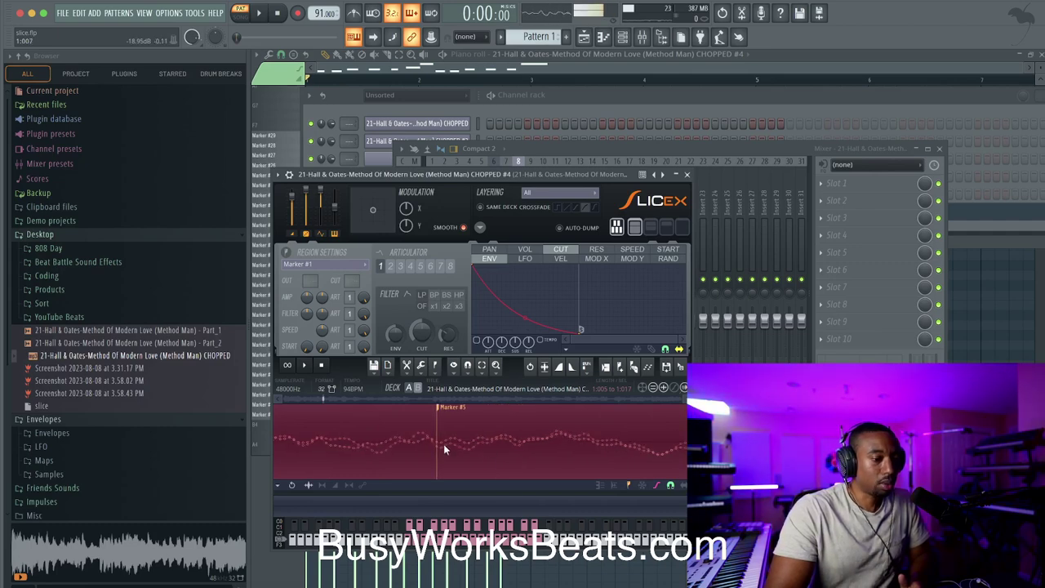
scroll(450, 451, "left", 2)
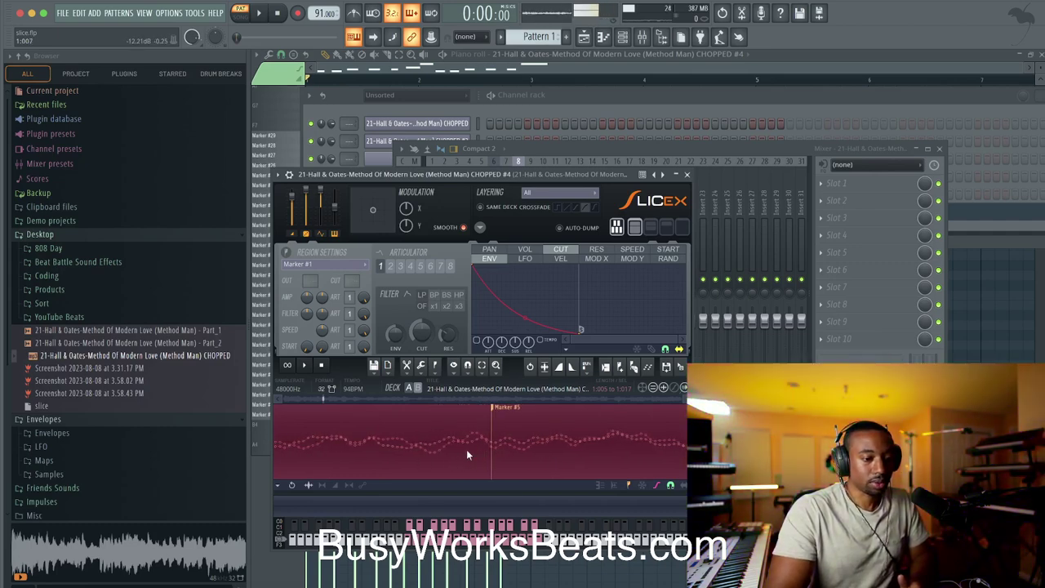
left_click(487, 445)
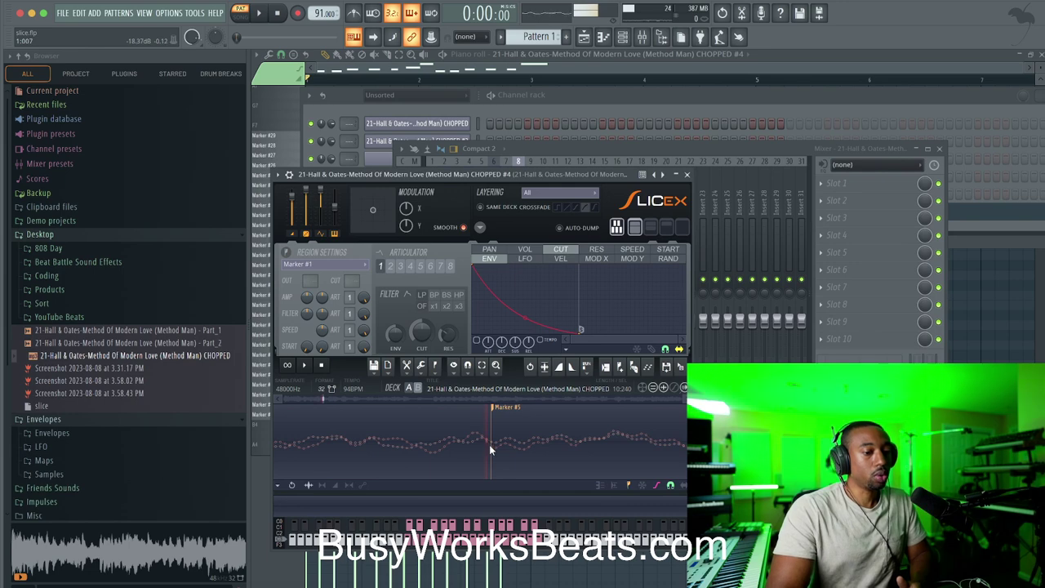
scroll(490, 449, "down", 5)
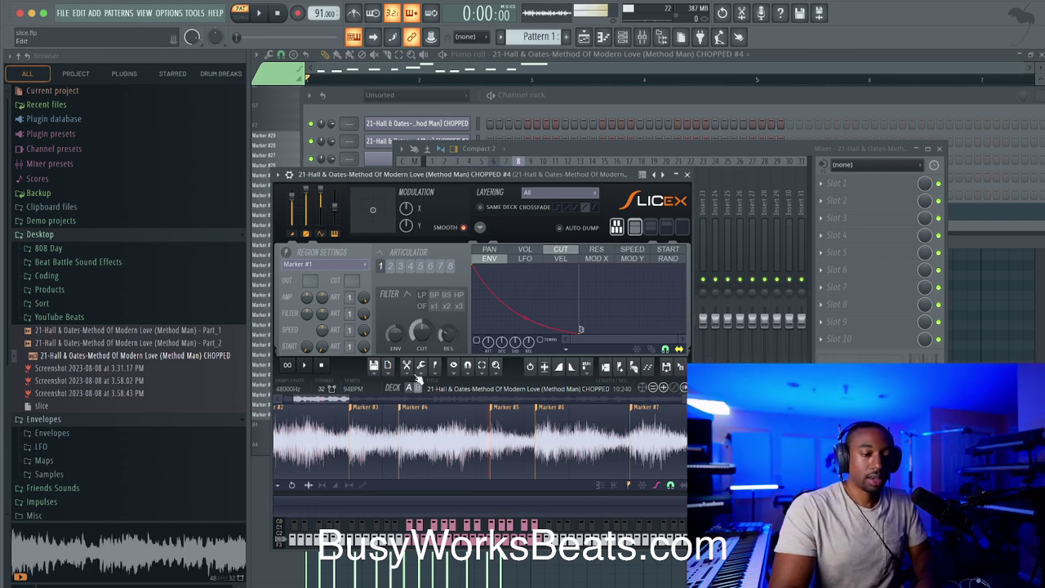
scroll(418, 415, "down", 1)
scroll(430, 433, "down", 1)
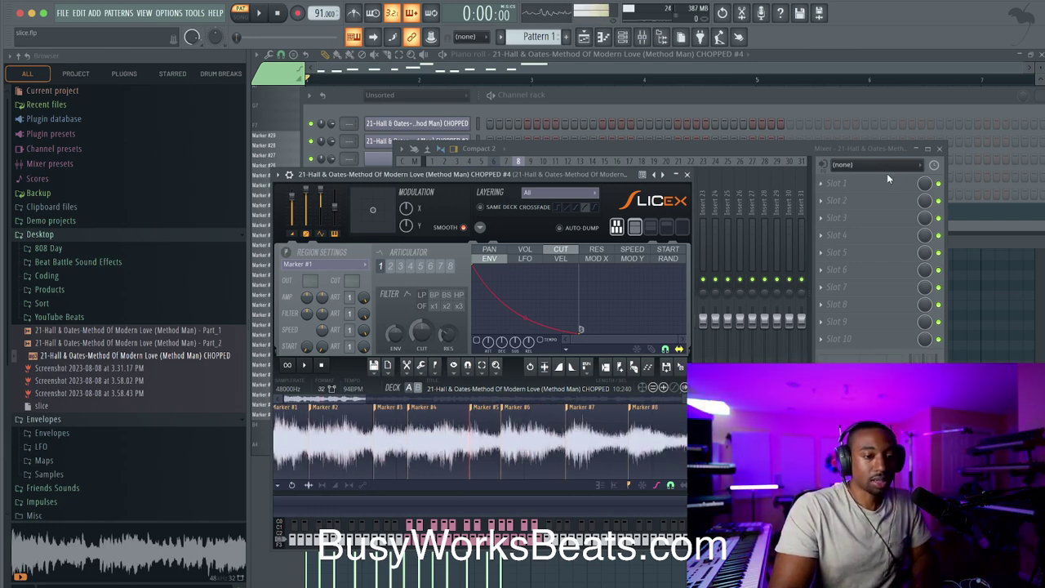
Step: Clear the mixer and other open windows to show the playlist, and bring up the CHOPPED #4 channel's Slicex over it
left_click(941, 149)
key("F12")
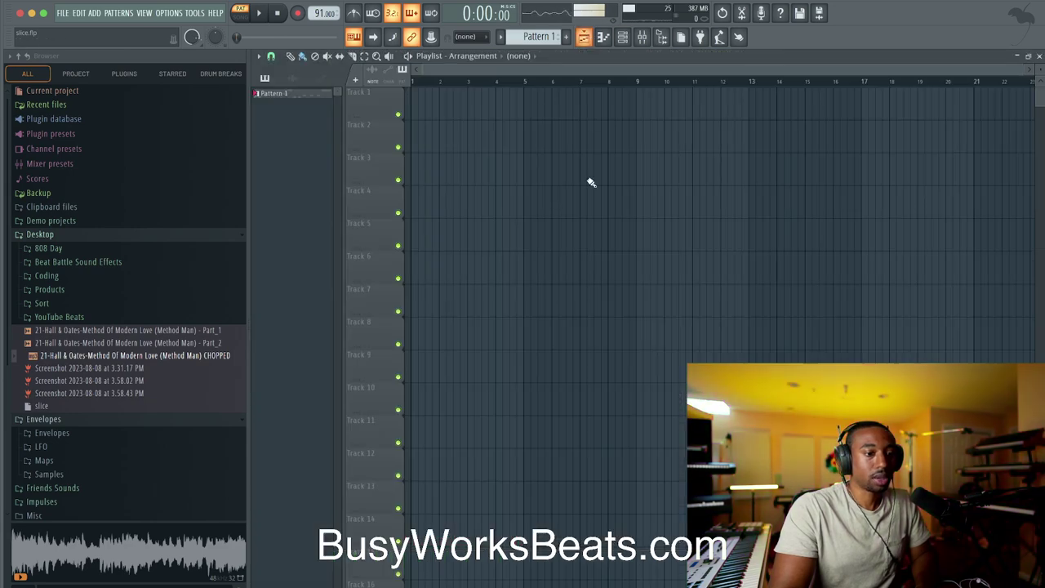
left_click(624, 38)
left_click(454, 214)
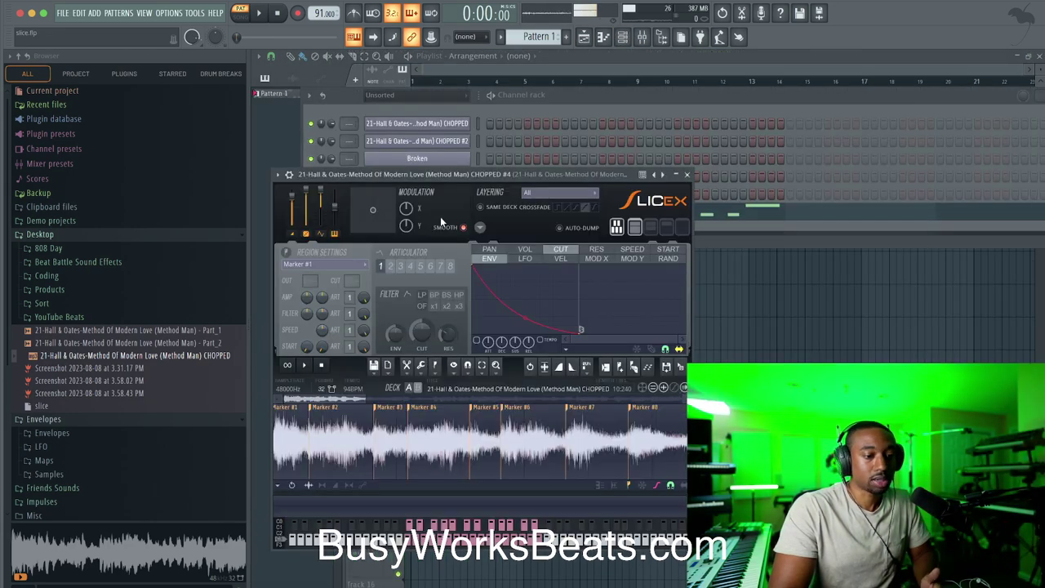
Step: Select the Marker #10 slice in Slicex and place it as an audio clip on Track 1 at bar 1 of the playlist
scroll(475, 444, "down", 1)
scroll(459, 438, "down", 1)
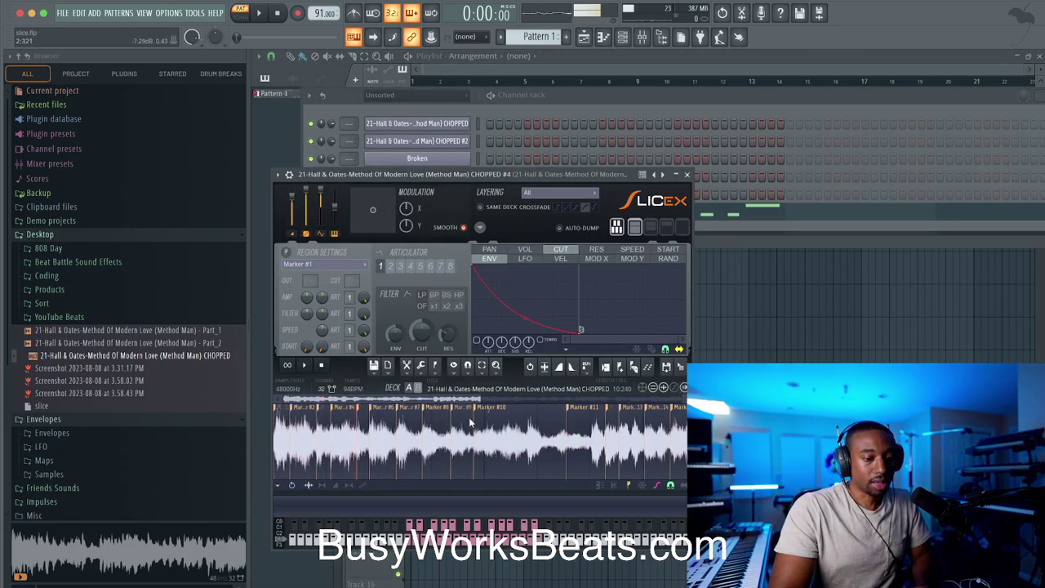
left_click(484, 417)
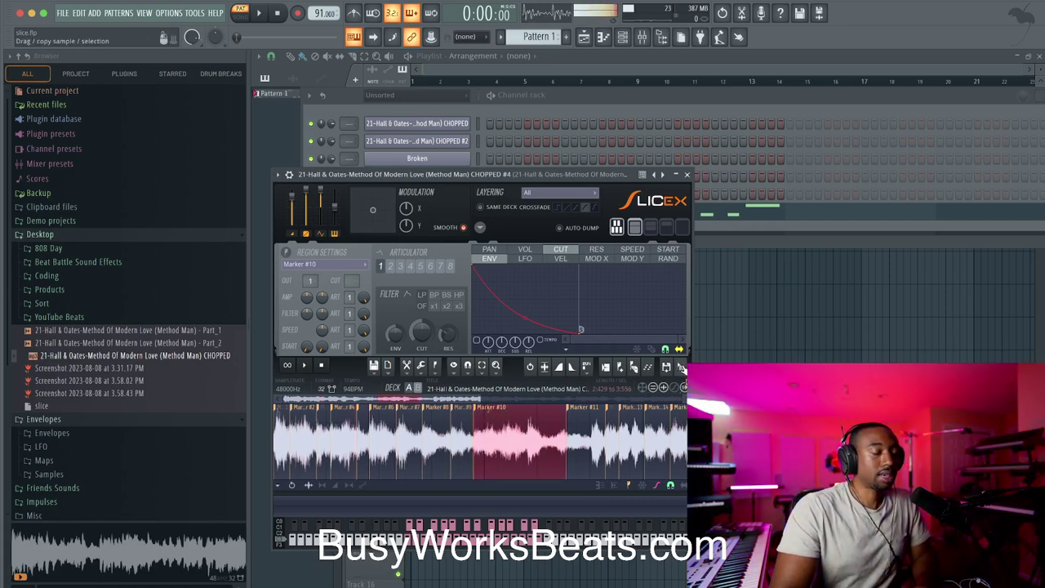
left_click_drag(682, 369, 416, 105)
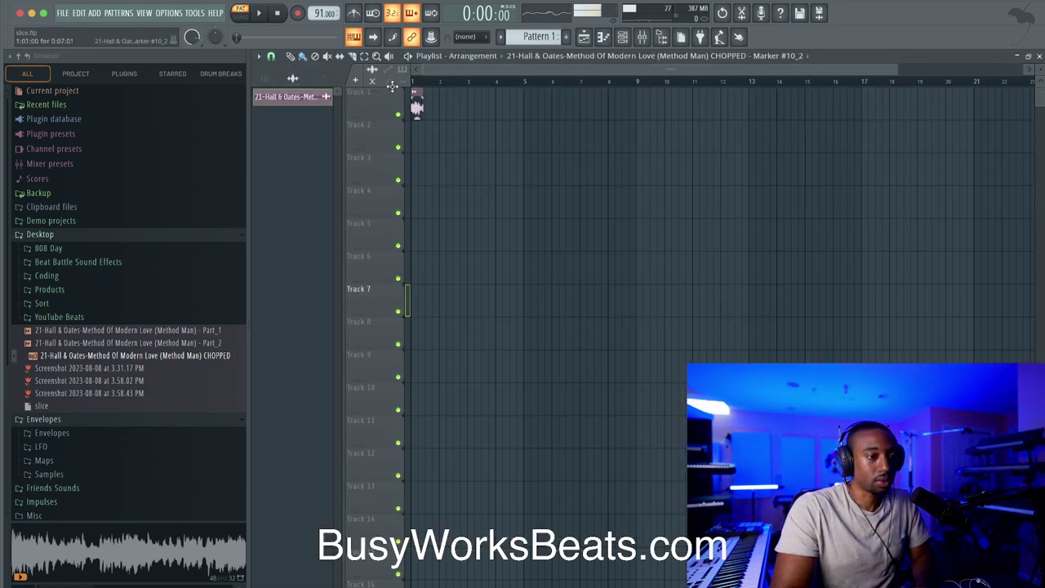
scroll(430, 137, "up", 3)
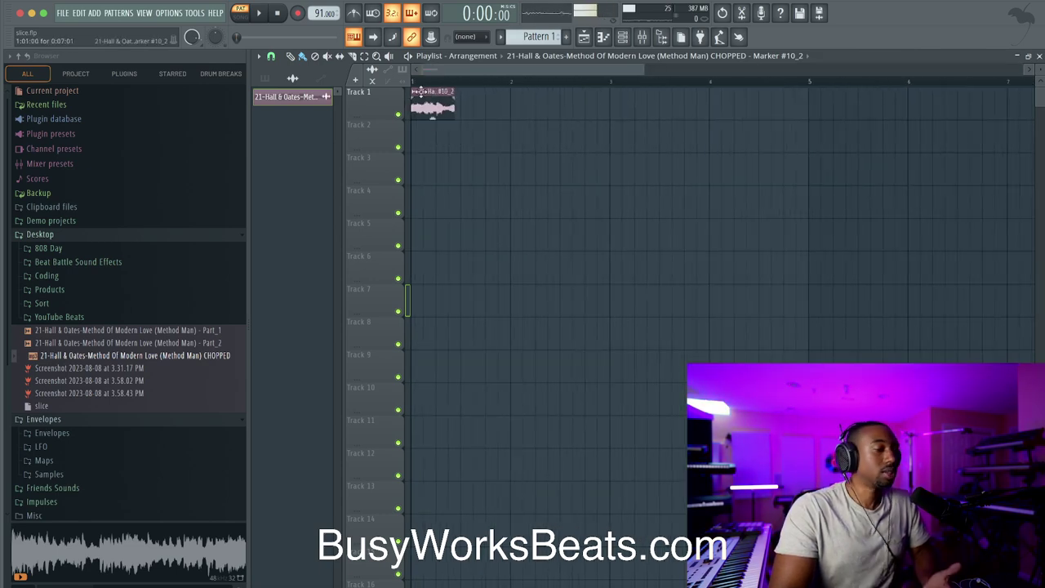
Step: Set the Marker #10_2 clip's time stretching to Stretch mode, lengthen it to fill one bar, and lower its pitch
double_click(425, 102)
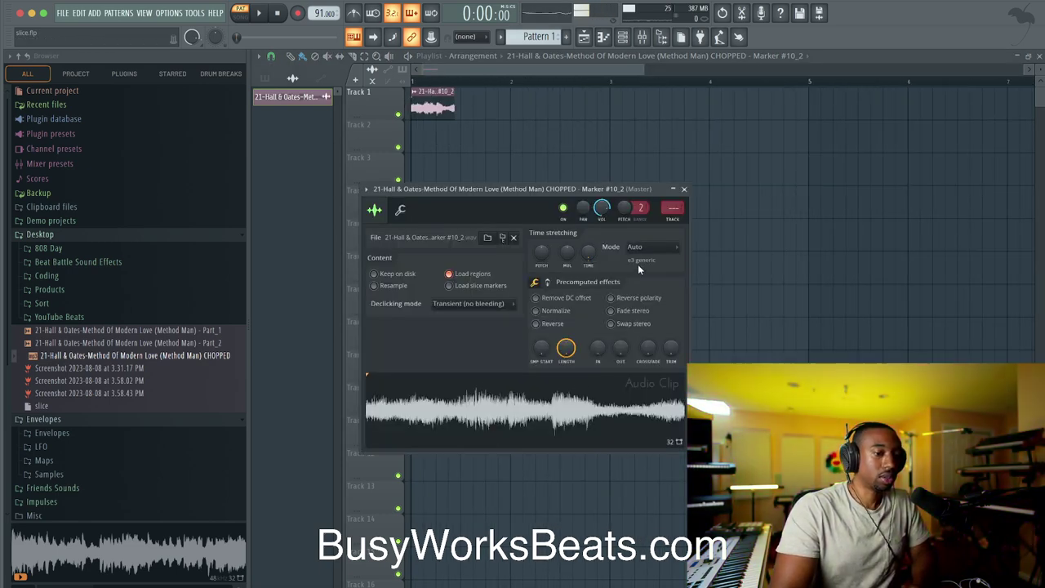
left_click(641, 246)
left_click(645, 276)
left_click_drag(588, 252, 540, 261)
Step: Play the song to hear the stretched Marker #10_2 clip, and close its channel settings
left_click(262, 14)
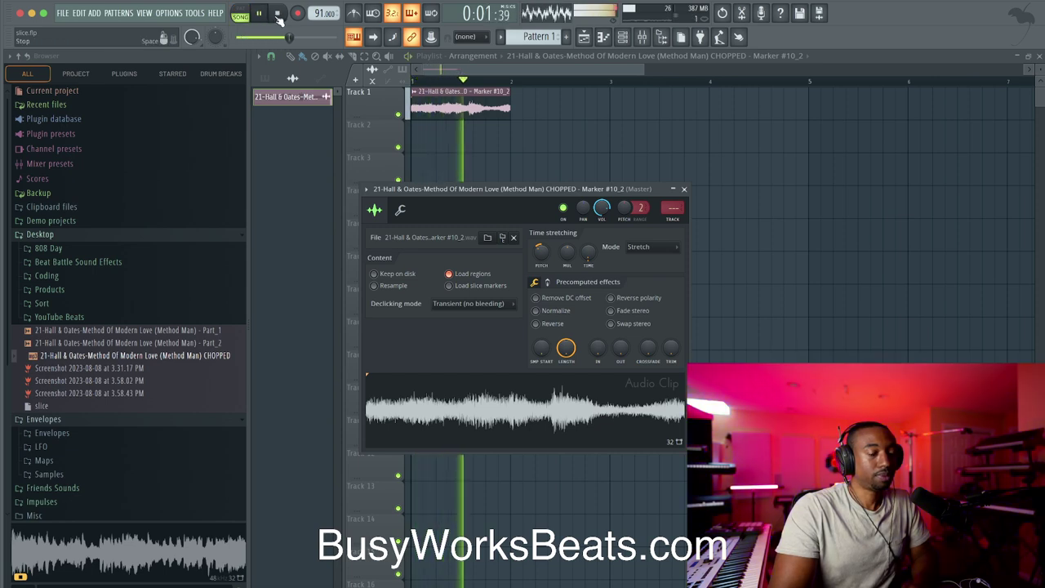
left_click(277, 14)
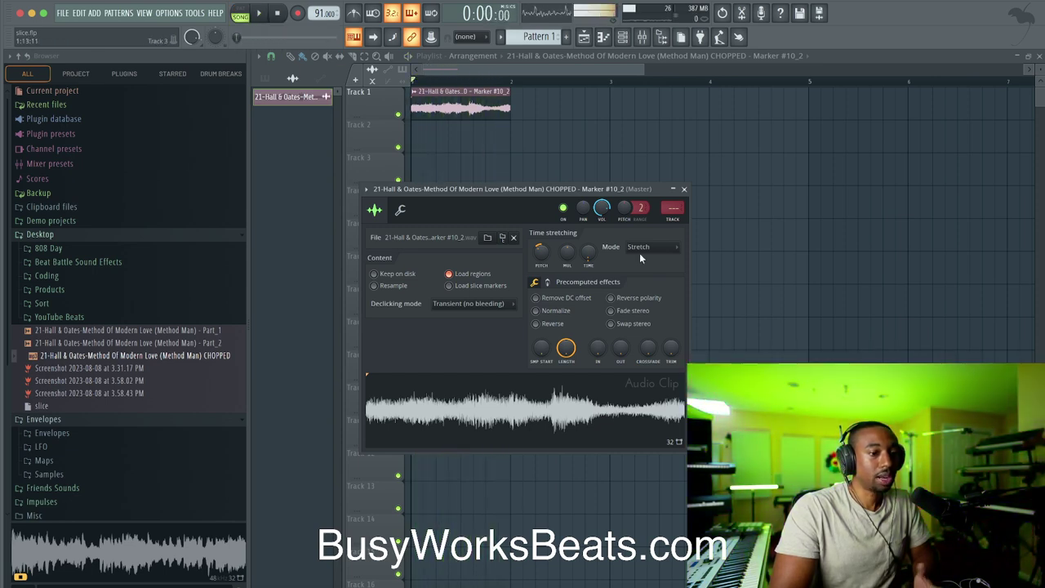
left_click(684, 188)
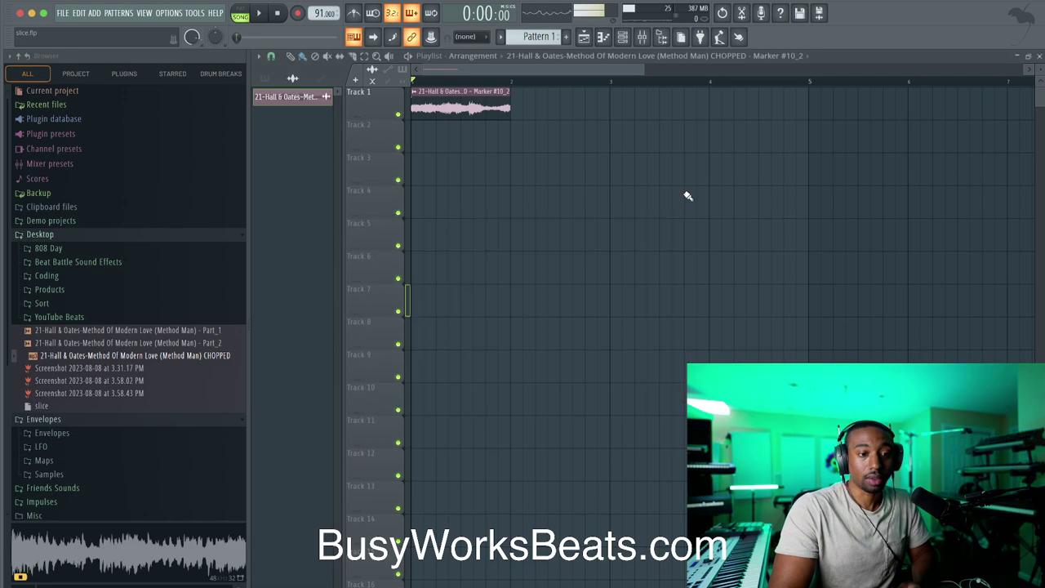
Step: Show all channels in the channel rack and open the CHOPPED #4 channel's Slicex
left_click(622, 37)
left_click(403, 110)
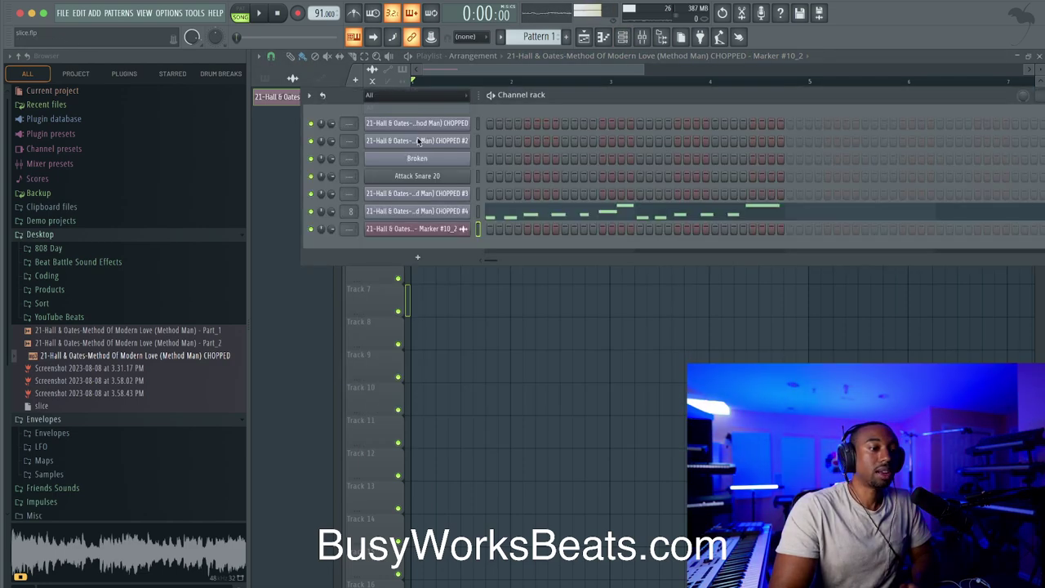
left_click(440, 212)
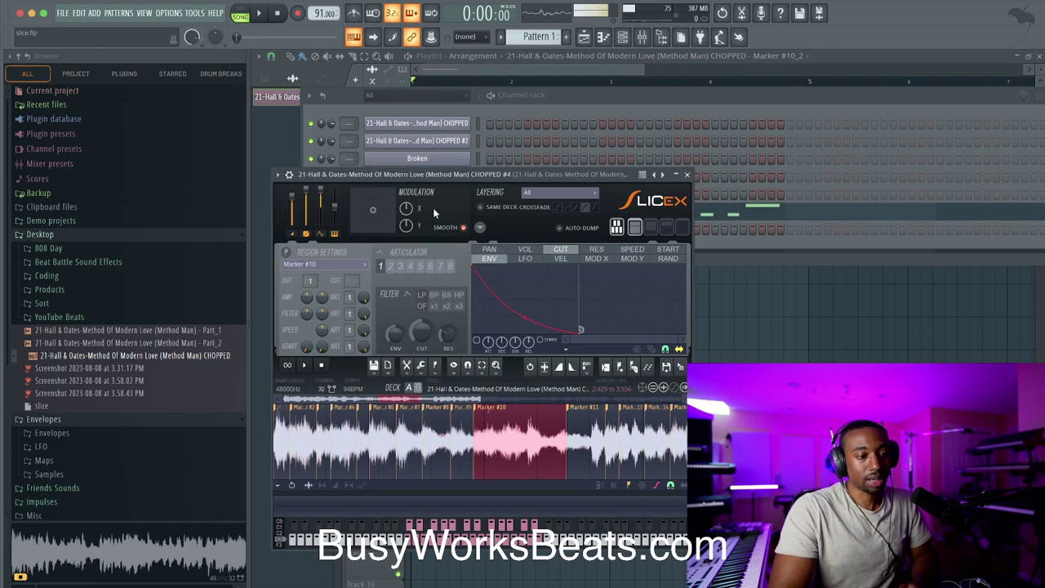
left_click(687, 174)
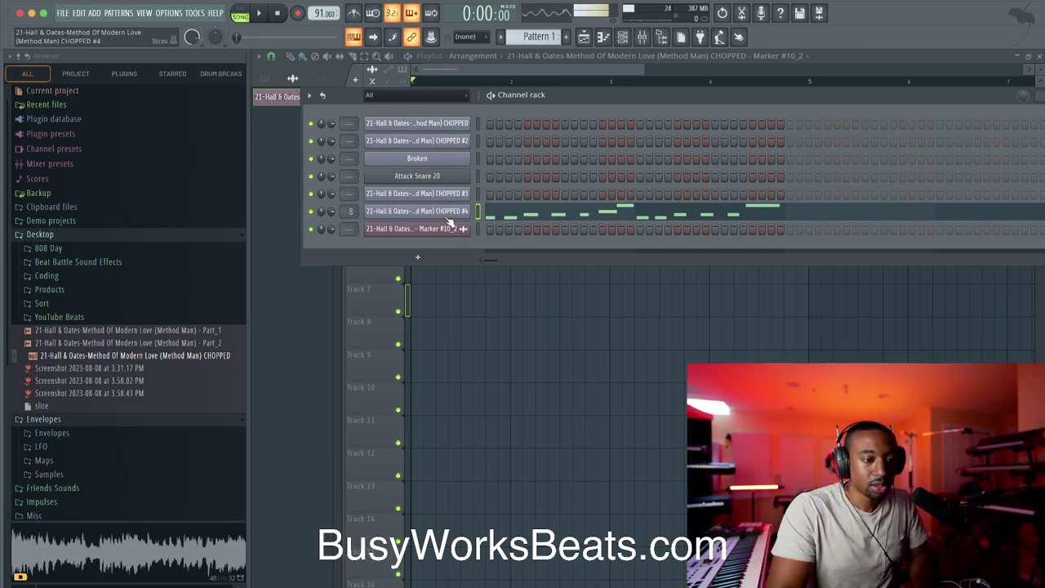
left_click(445, 213)
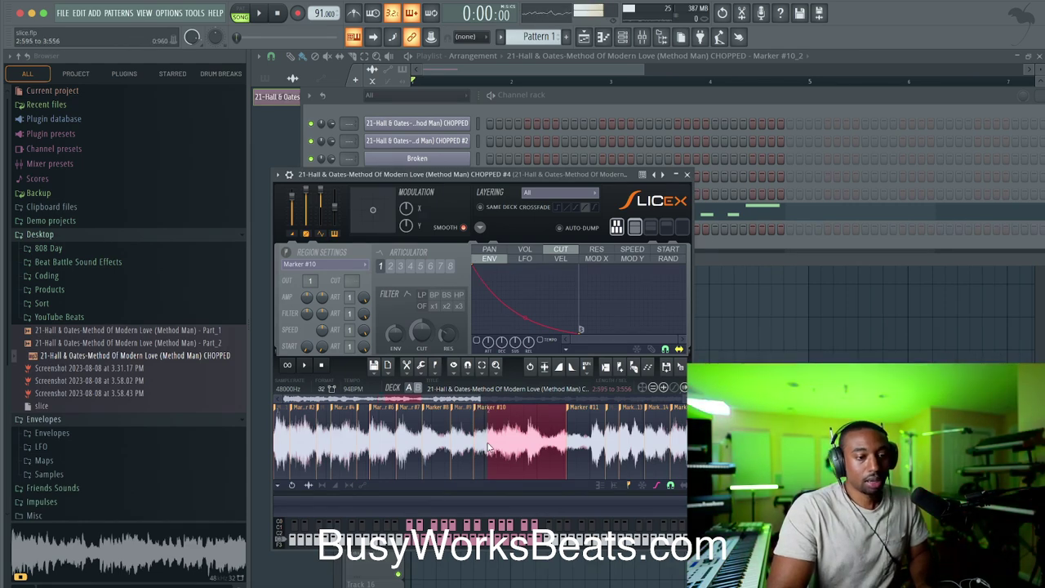
Step: Play the pattern while viewing the cutoff's random mapping and envelope in the CHOPPED #4 Slicex
left_click(670, 260)
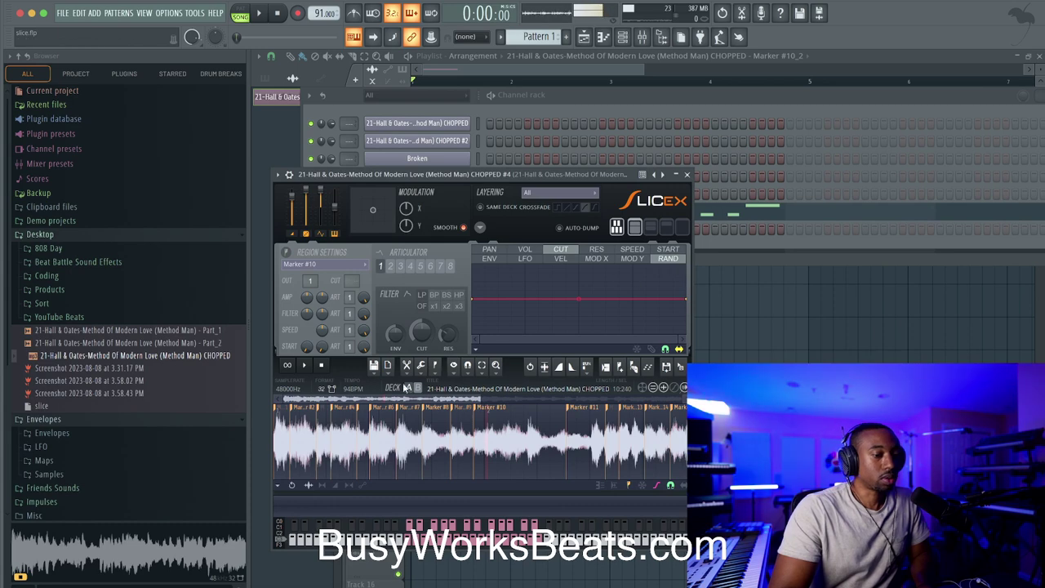
scroll(420, 427, "down", 2)
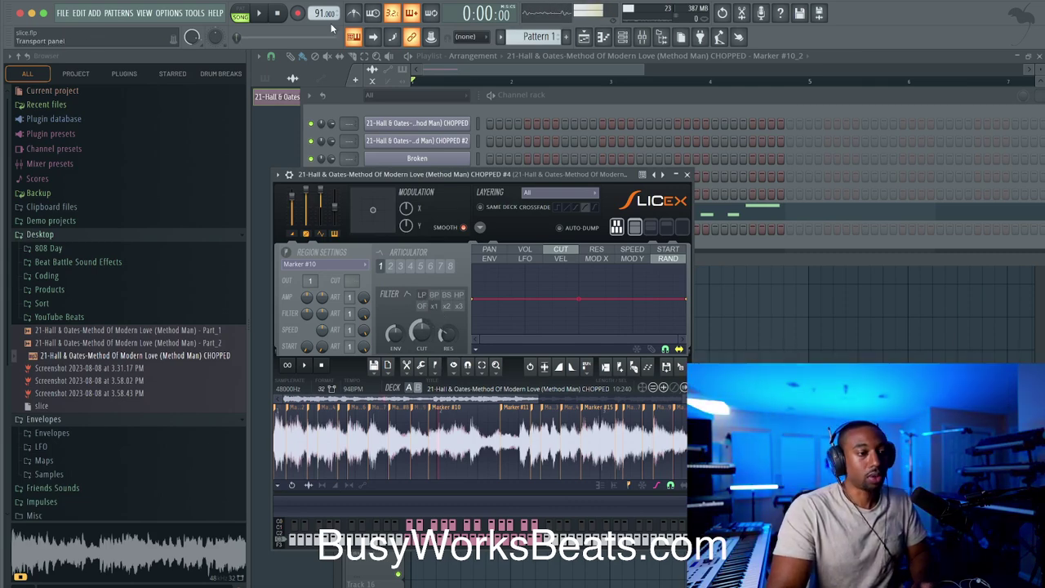
left_click(258, 16)
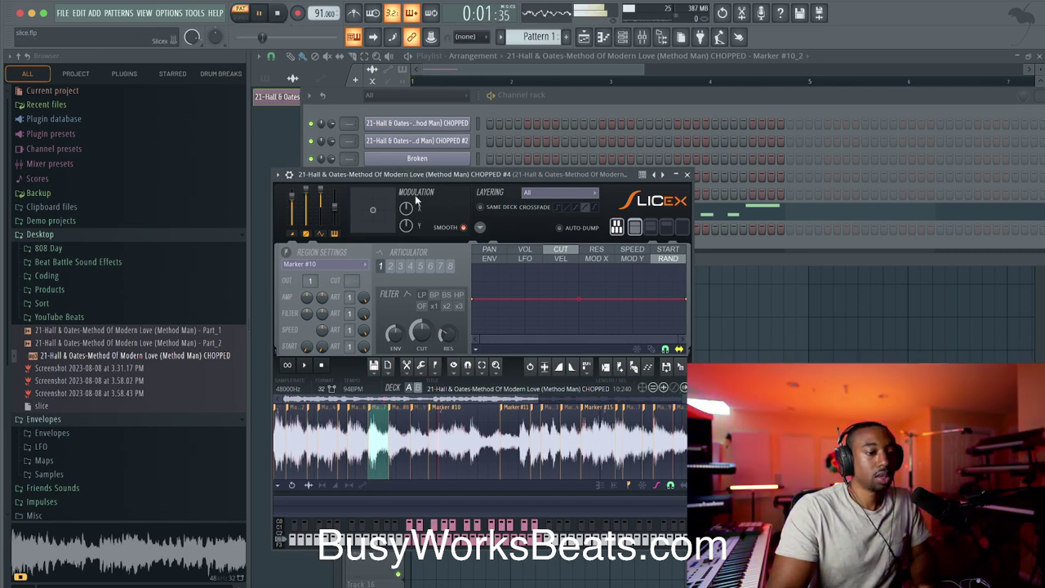
left_click(506, 259)
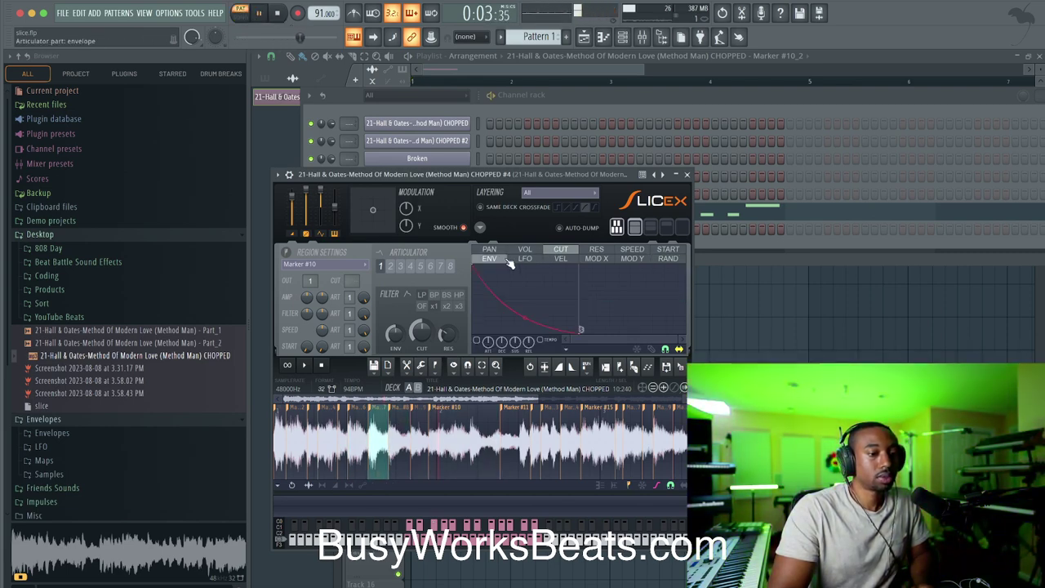
left_click(266, 13)
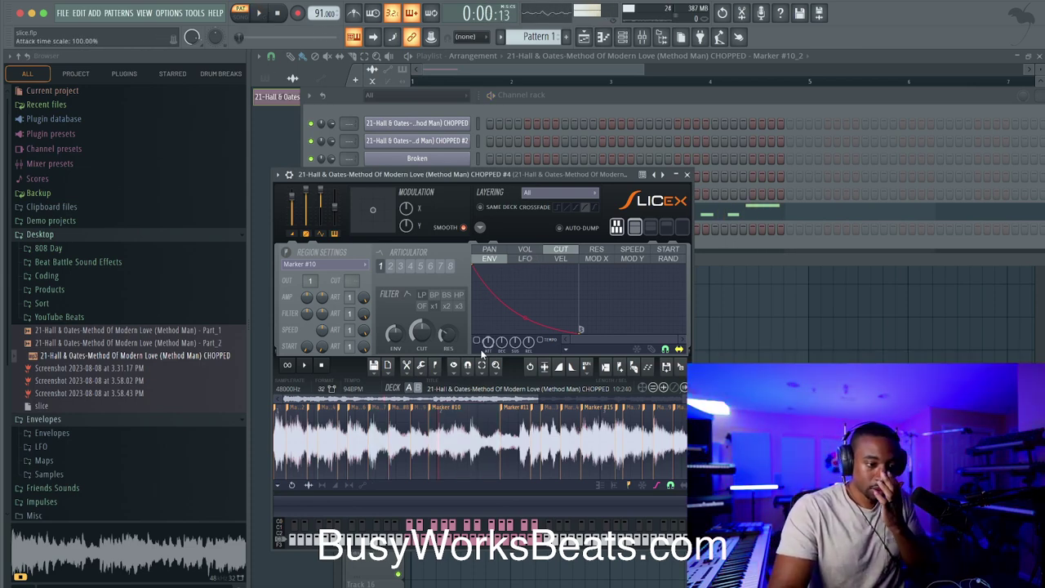
Step: Lower the start point of the cutoff's random mapping to the bottom, forming a rising line, and play the pattern
left_click(668, 259)
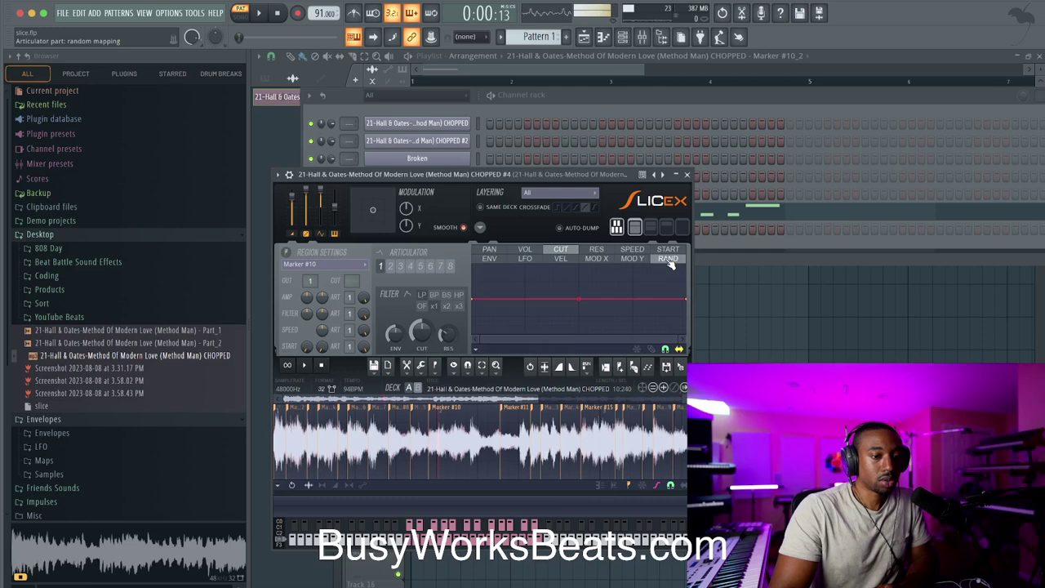
left_click_drag(475, 301, 473, 333)
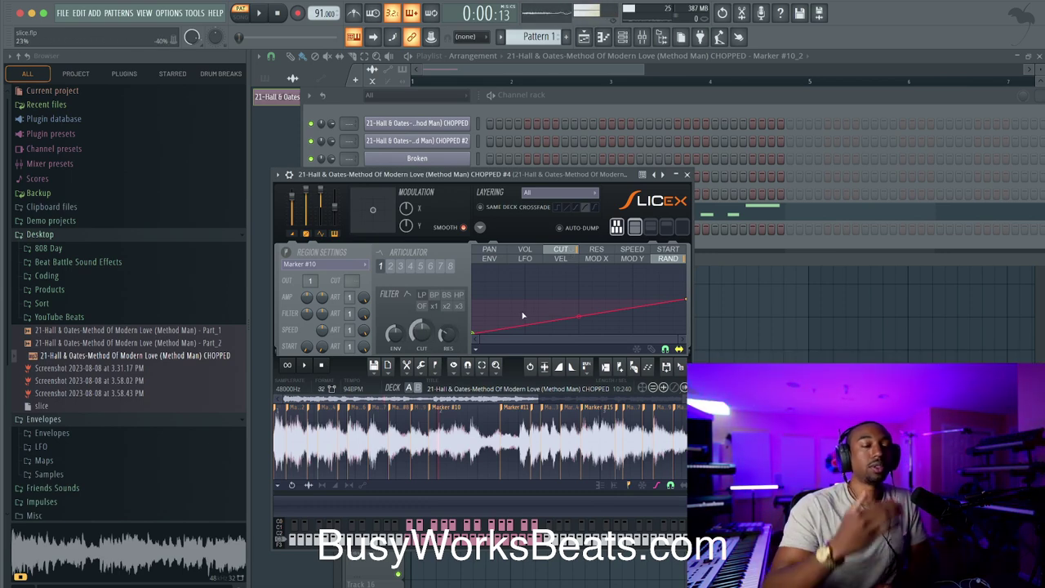
left_click(263, 15)
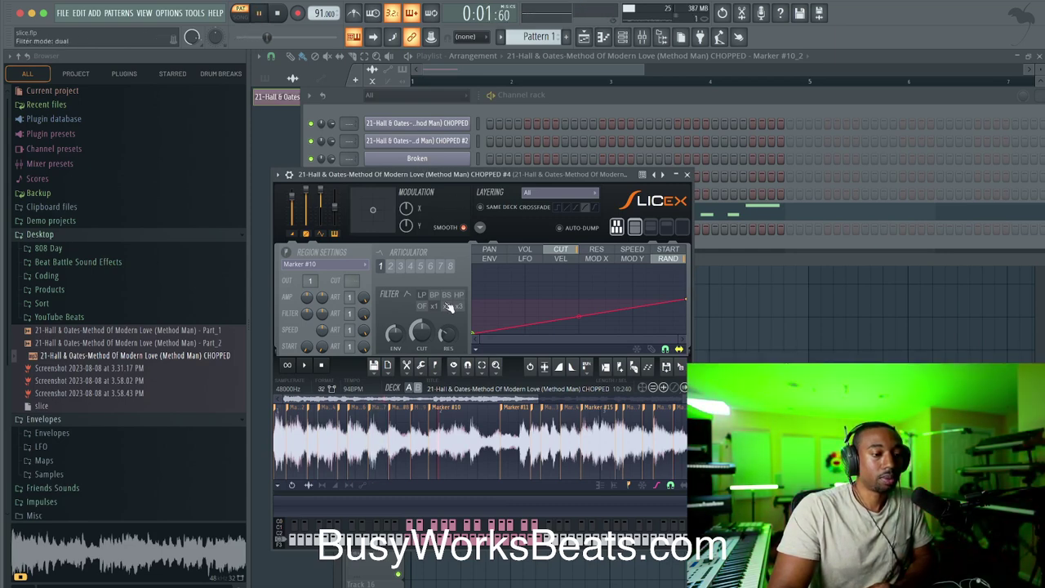
Step: Check the mixer levels and the CHOPPED #4 Slicex slices while the pattern plays, and return to the channel rack
left_click(687, 174)
left_click(643, 37)
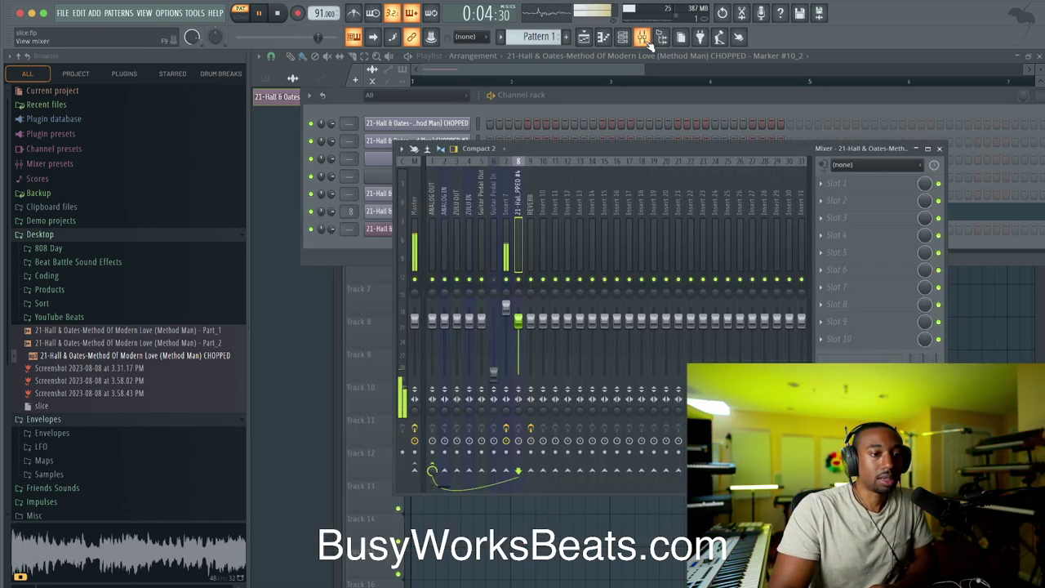
left_click(645, 41)
left_click(450, 213)
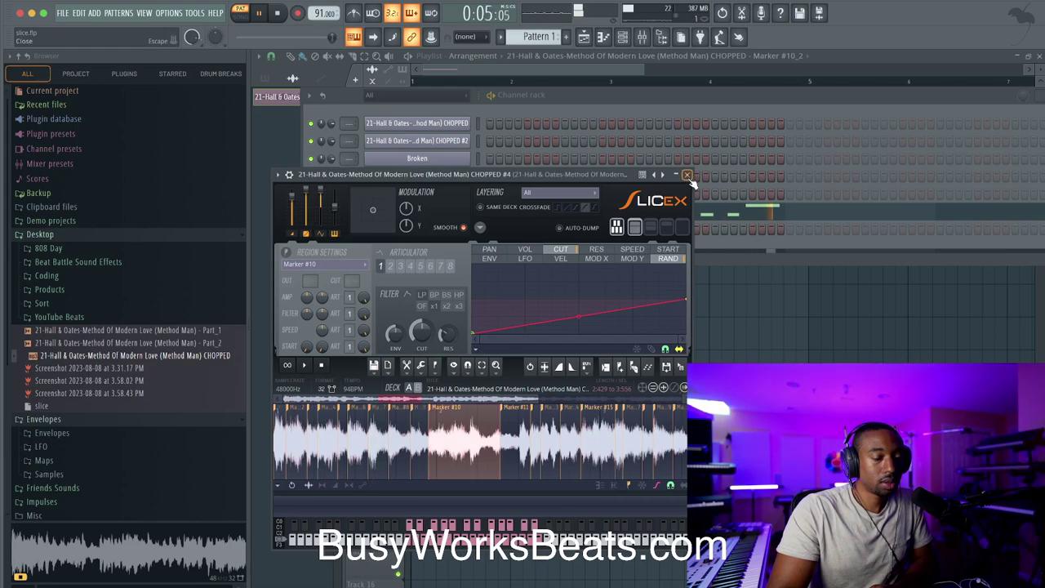
left_click(389, 214)
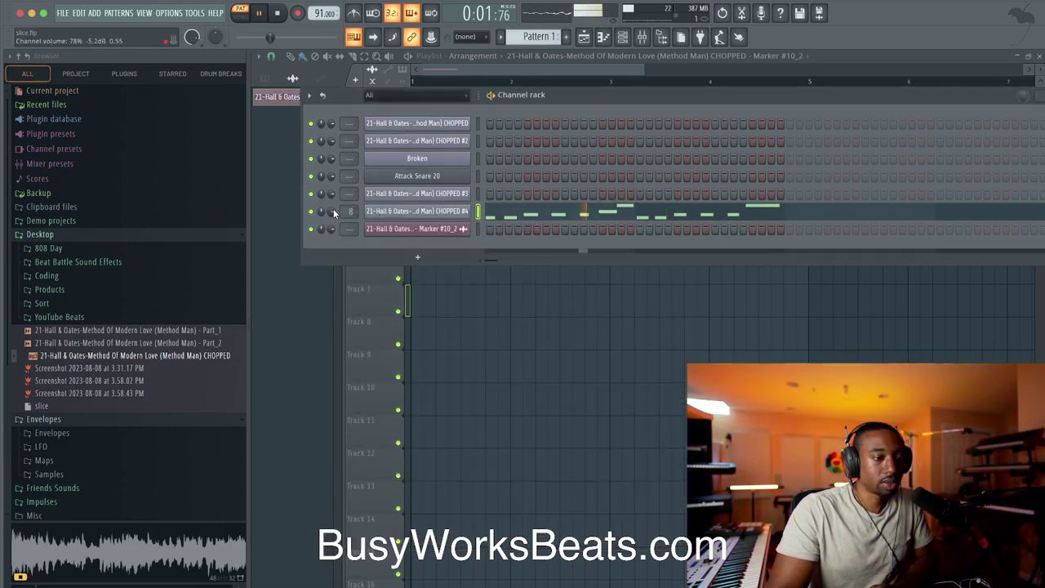
Step: Open the CHOPPED #4 Slicex, stop the playback, and flatten the cutoff's random mapping in articulator 1
left_click(452, 210)
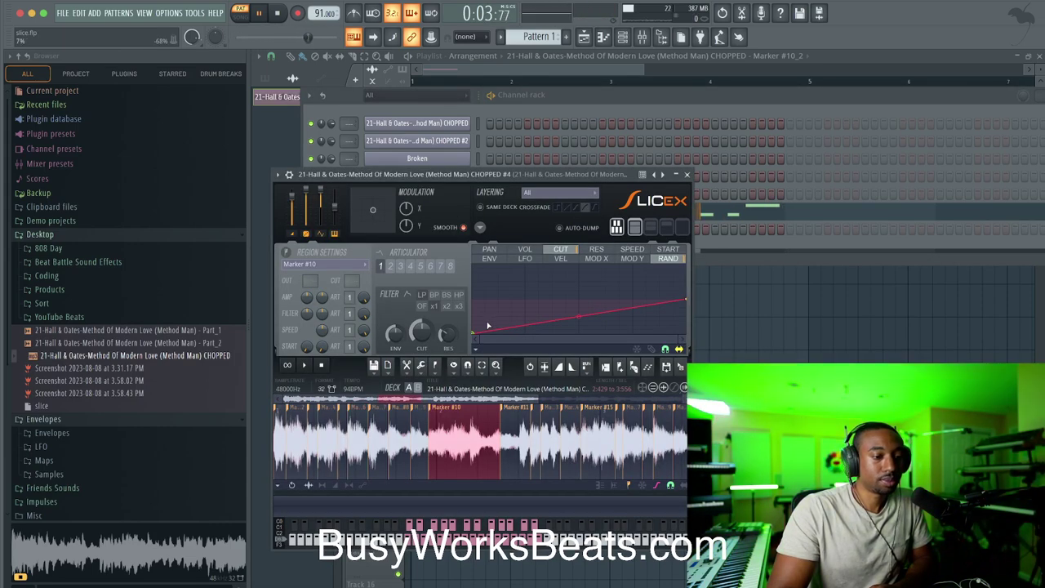
left_click(279, 13)
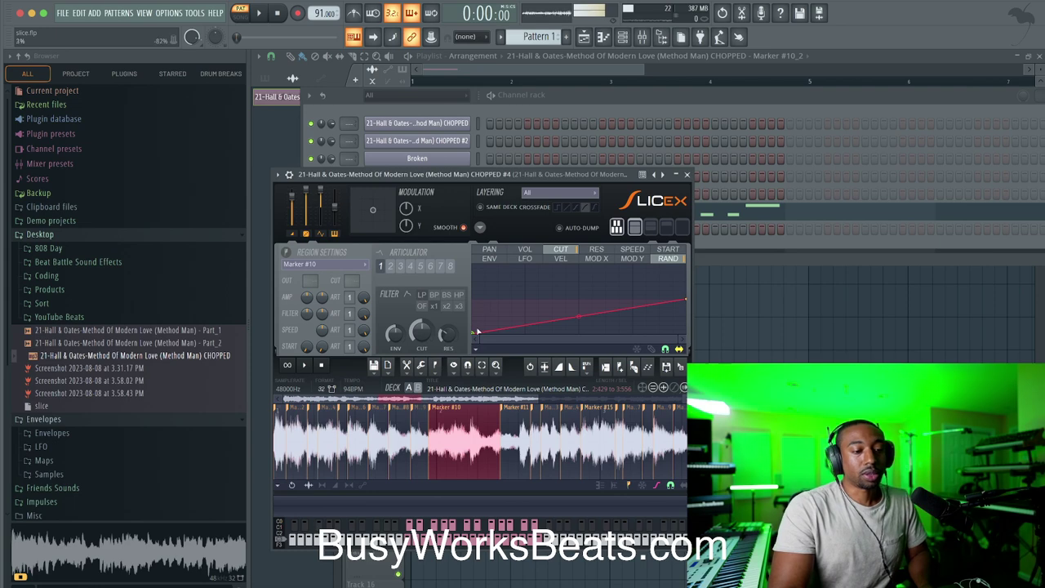
left_click_drag(474, 334, 472, 298)
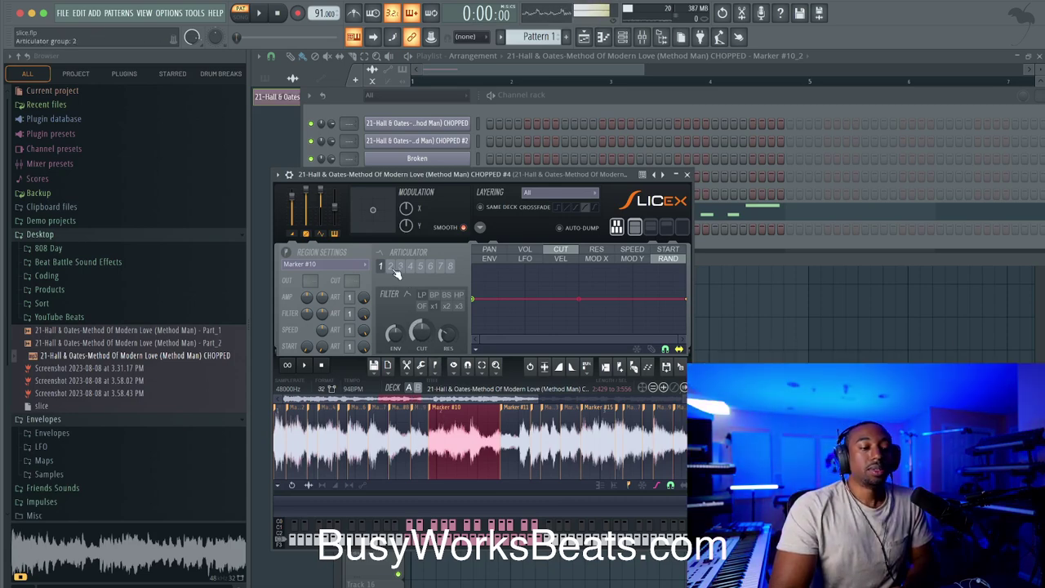
Step: Switch to articulator 2 and lower the start point of its cutoff random mapping to the bottom, forming a rising line
left_click(390, 268)
left_click(437, 308)
left_click(382, 265)
left_click(423, 304)
left_click(390, 266)
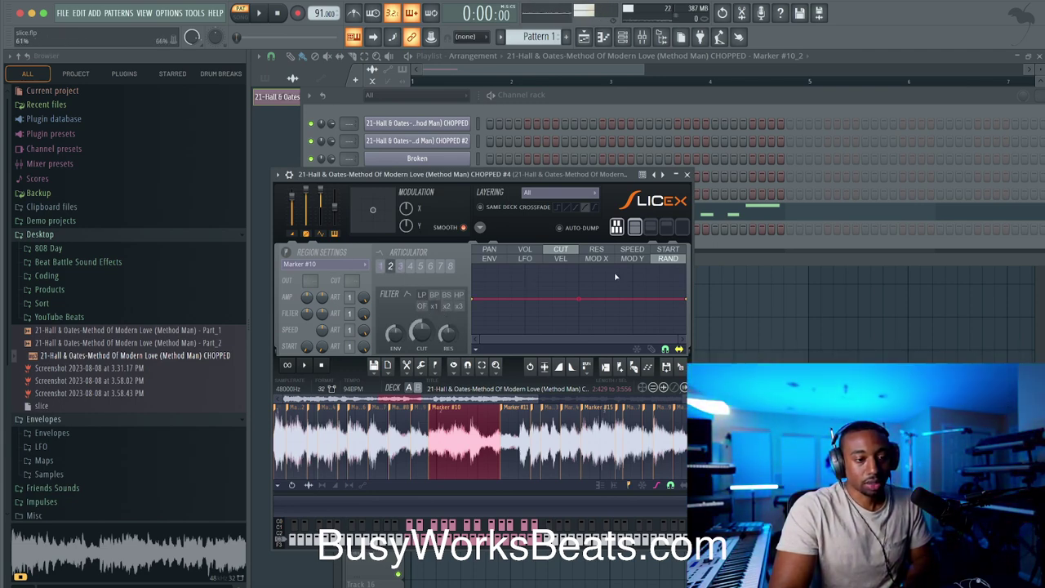
left_click_drag(474, 299, 472, 368)
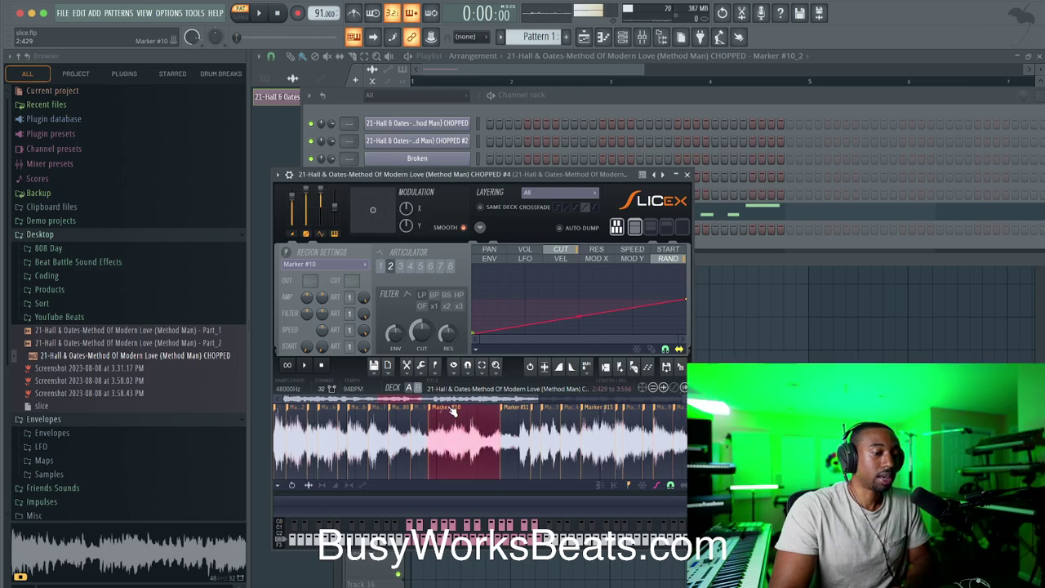
Step: Assign articulator 2 to the filter of the Marker #10 slice and play the pattern
left_click(346, 314)
scroll(349, 312, "up", 1)
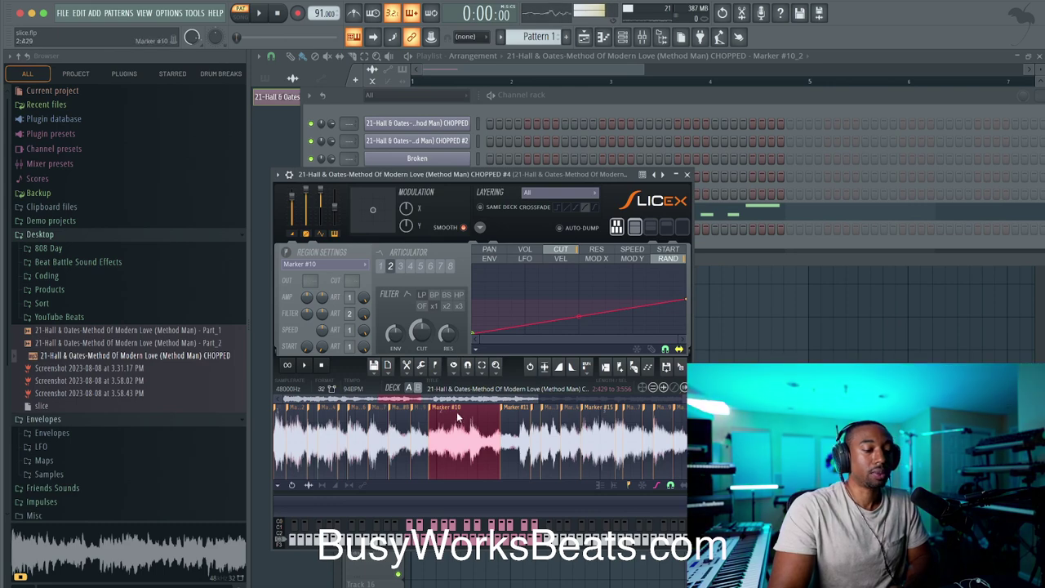
left_click(258, 13)
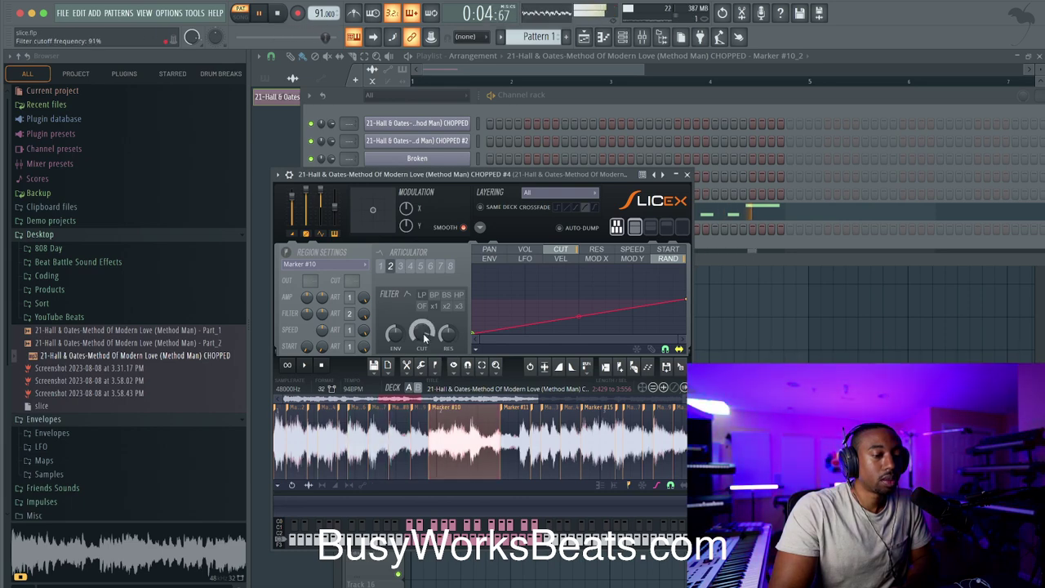
Step: Lower the filter cutoff to about 41% and raise the filter envelope amount in articulator 2 during playback, and stop the pattern
mouse_move(422, 333)
left_mouse_down()
mouse_move(422, 358)
mouse_move(422, 337)
mouse_move(396, 356)
mouse_move(395, 381)
mouse_move(417, 321)
left_mouse_up()
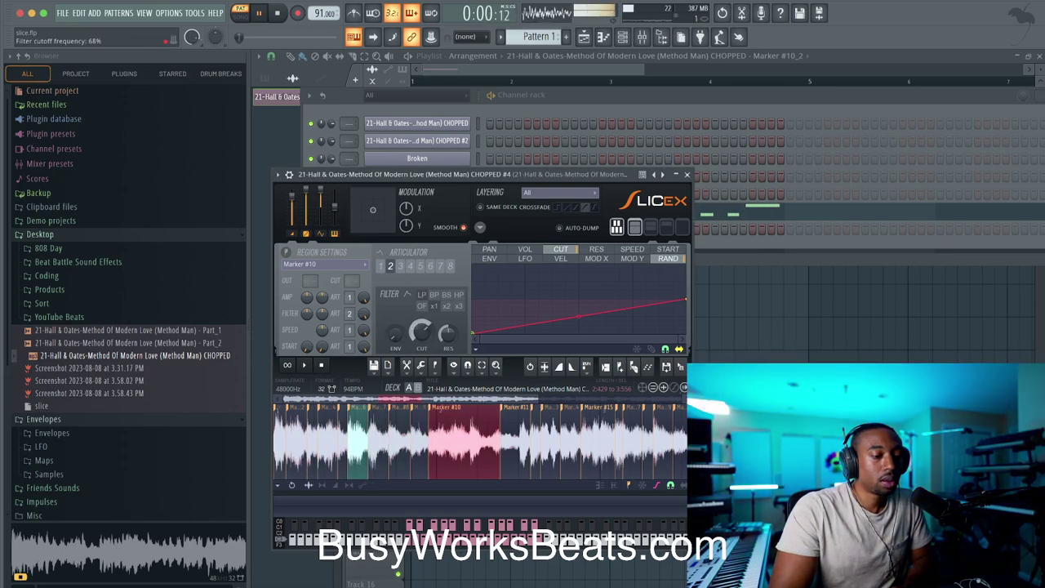
left_click_drag(397, 336, 396, 287)
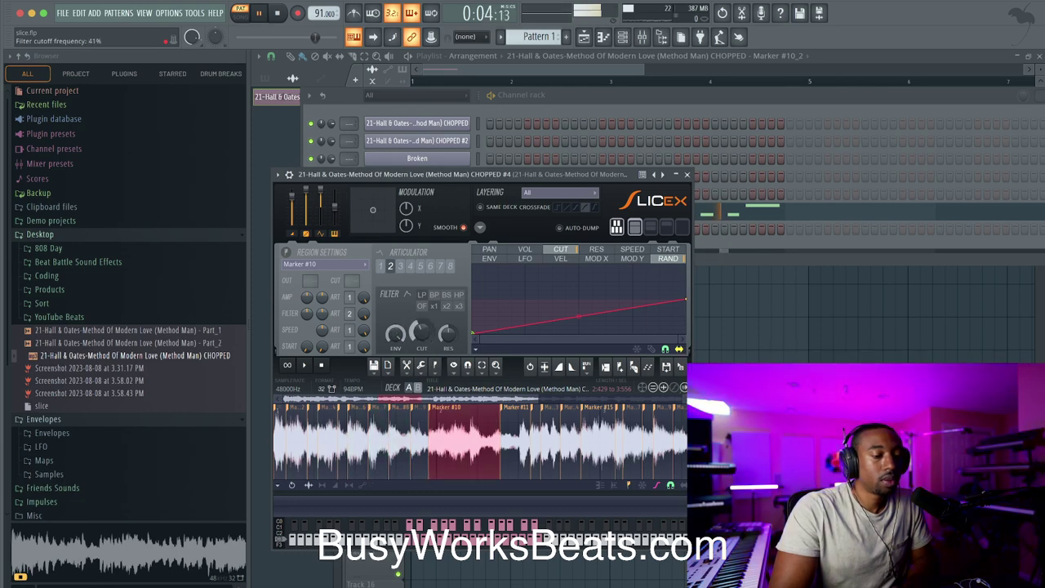
key("space")
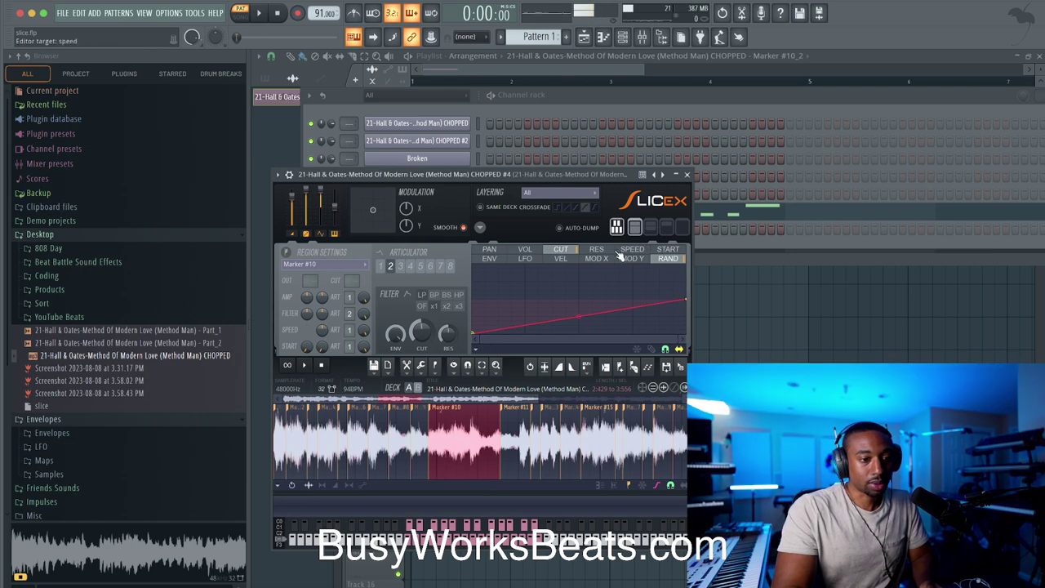
Step: View the random mappings for volume and resonance, and look through the waveform editing tools
left_click(520, 250)
left_click(598, 250)
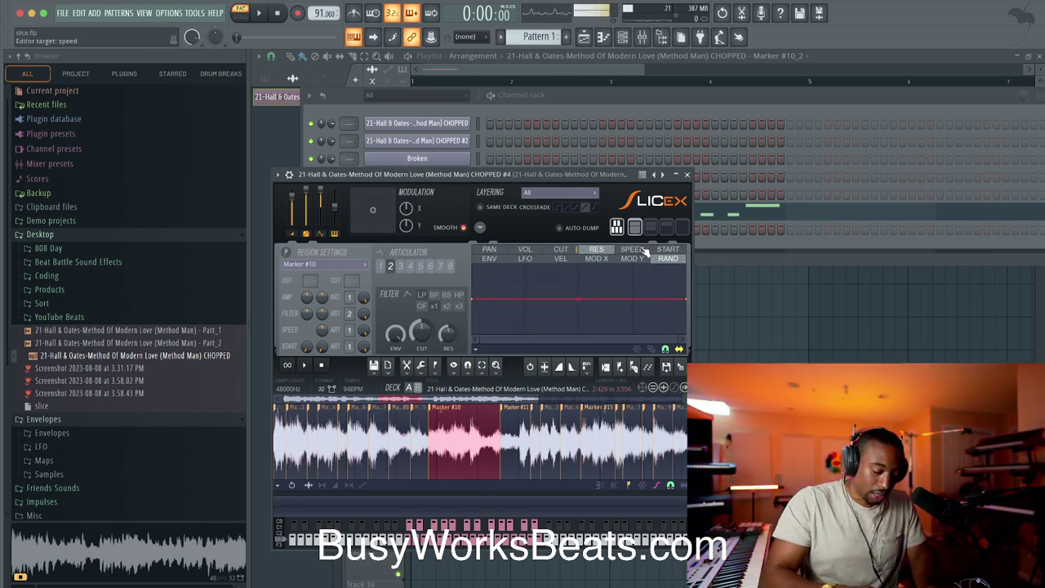
left_click(422, 367)
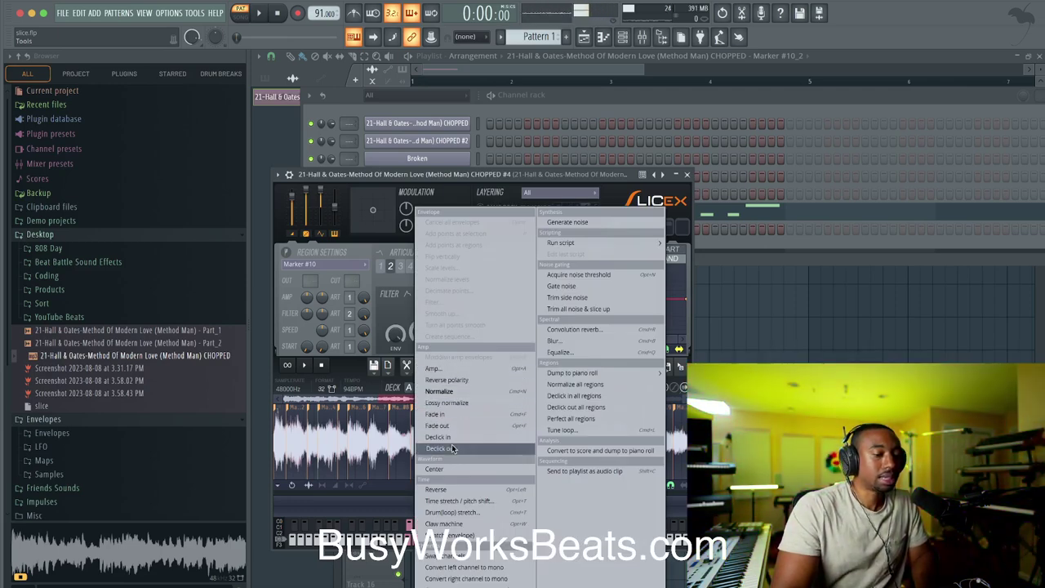
left_click(391, 448)
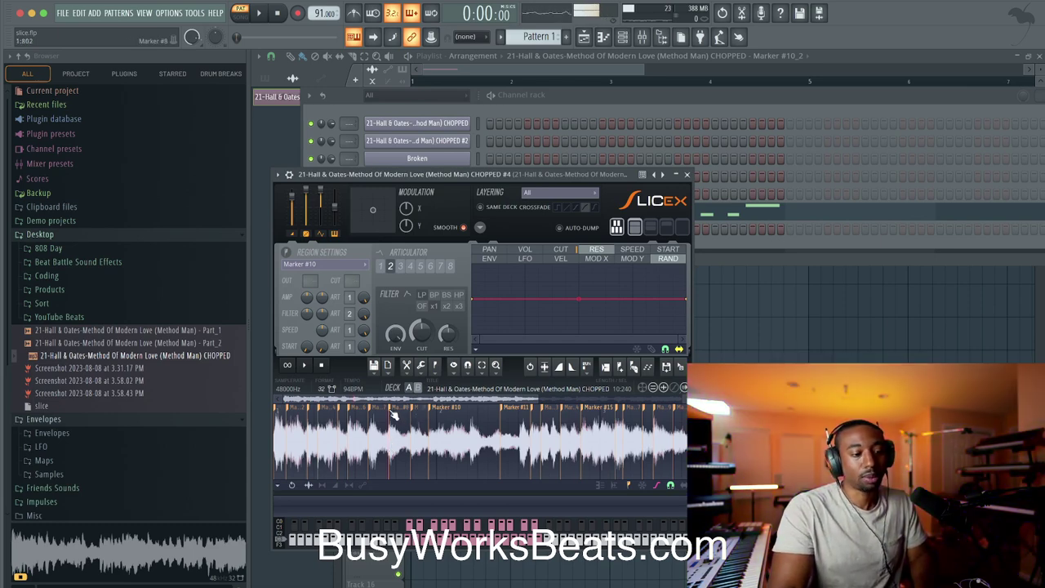
Step: Examine the Marker #8 slice up close together with the Declick in and Declick out tools
left_click(421, 366)
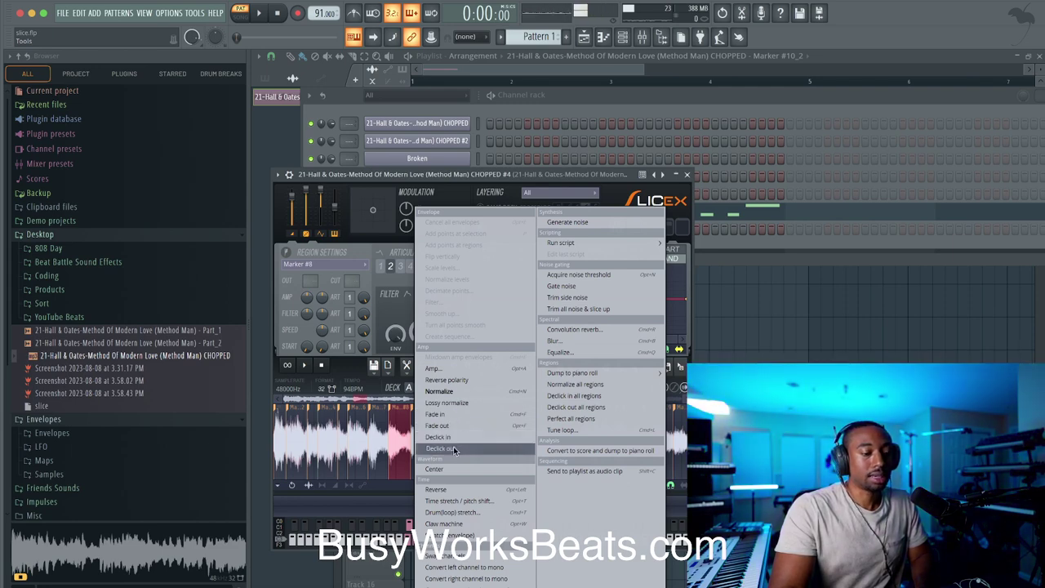
left_click(388, 433)
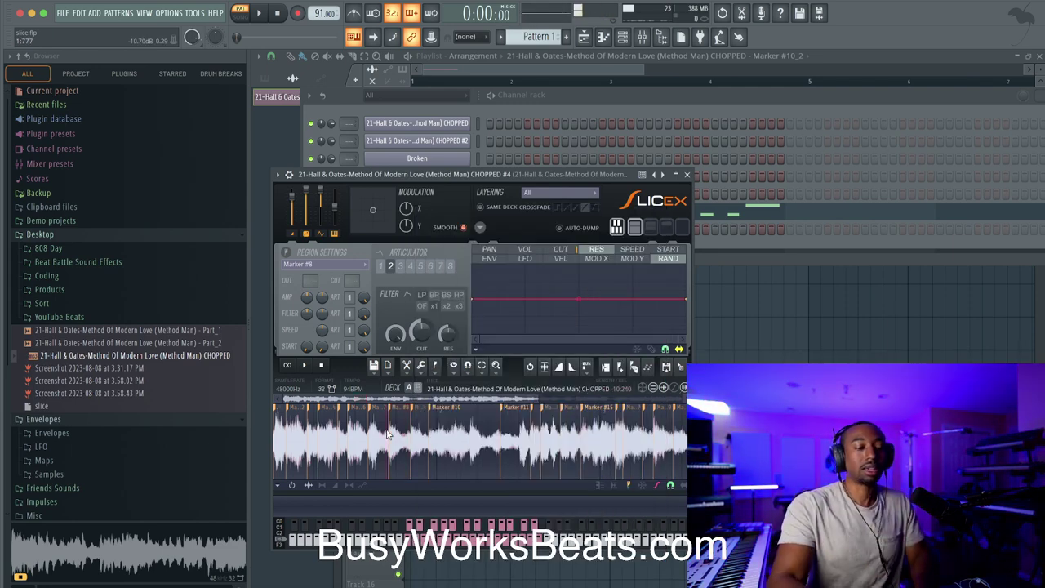
left_click(474, 372)
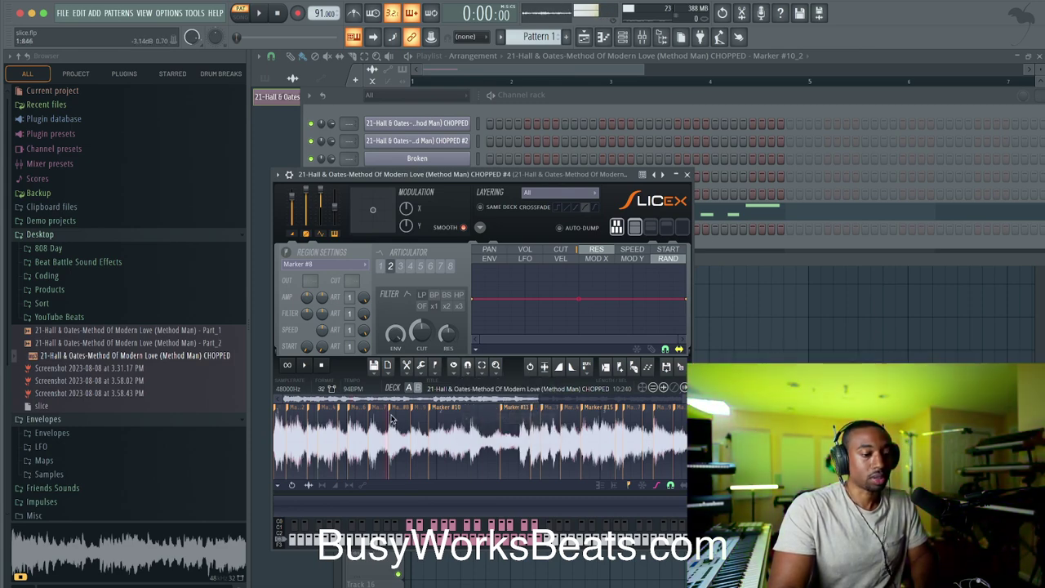
scroll(391, 417, "up", 3)
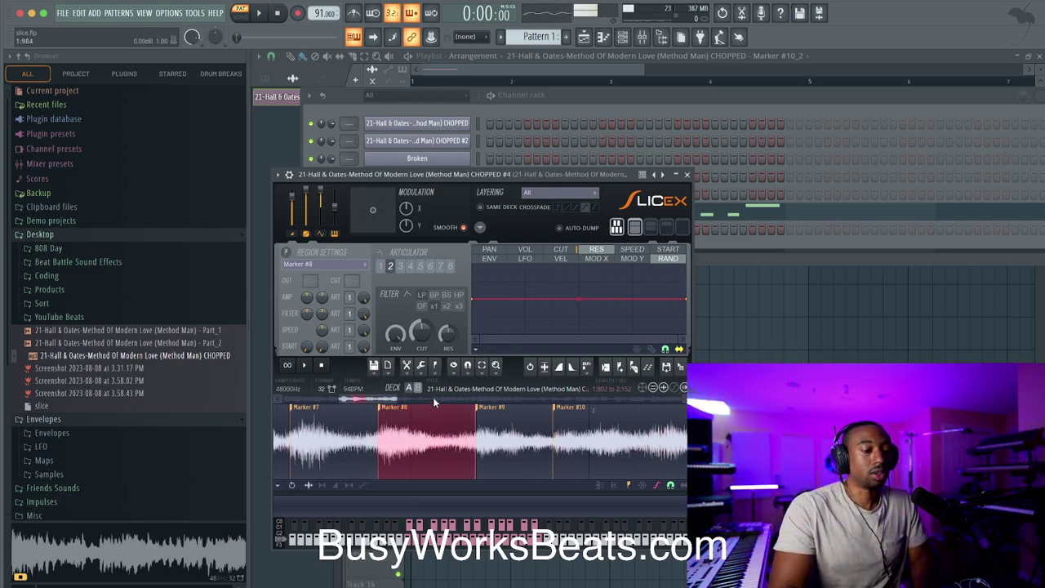
left_click(420, 368)
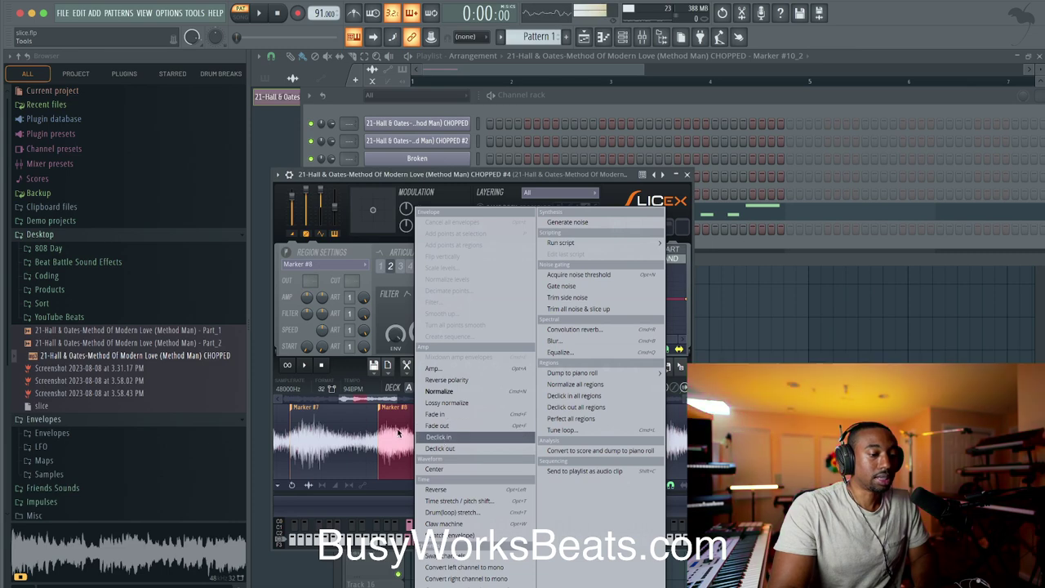
left_click(393, 429)
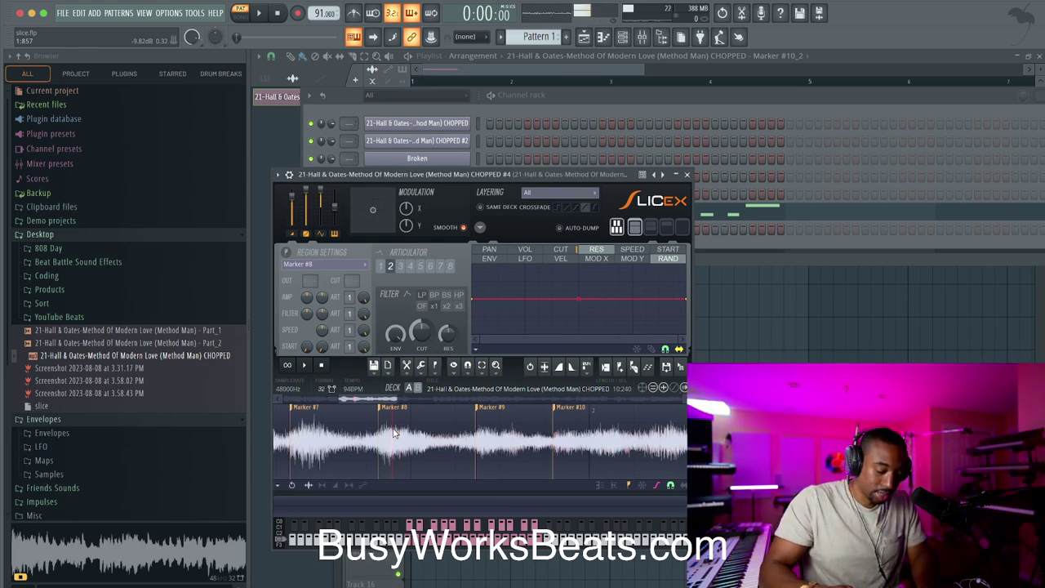
Step: Select the first part of the sample, from 0:000 to 6:815, and delete it
scroll(396, 424, "down", 3)
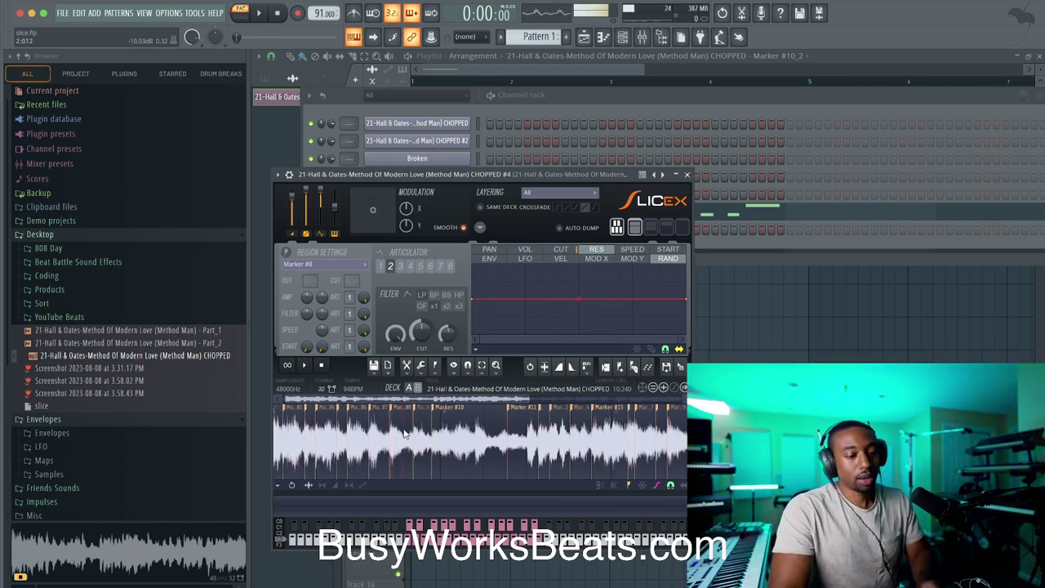
key("super+a")
scroll(396, 431, "down", 2)
left_click(395, 431)
key("ctrl+a")
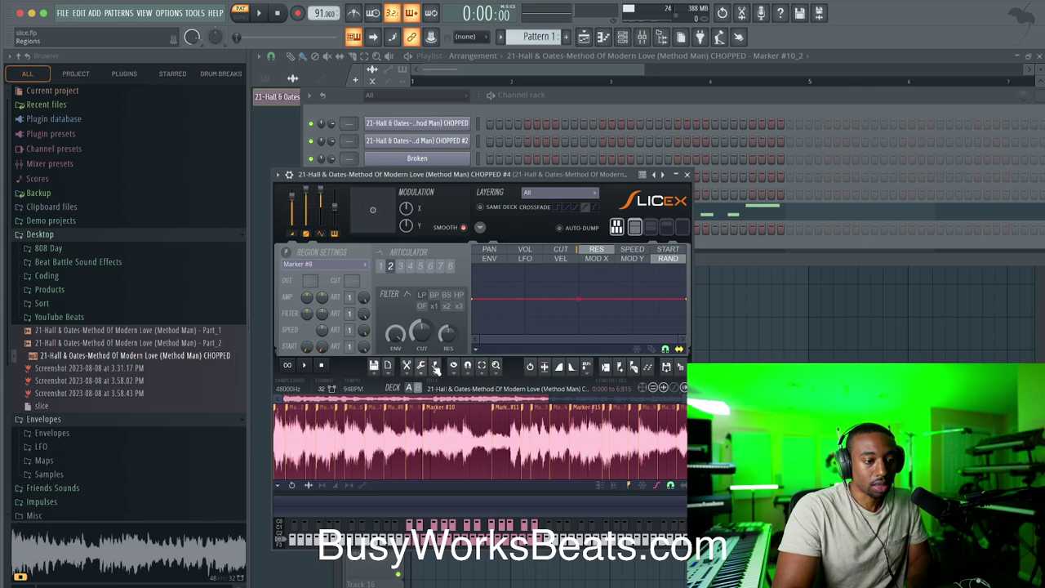
left_click(408, 365)
mouse_move(410, 370)
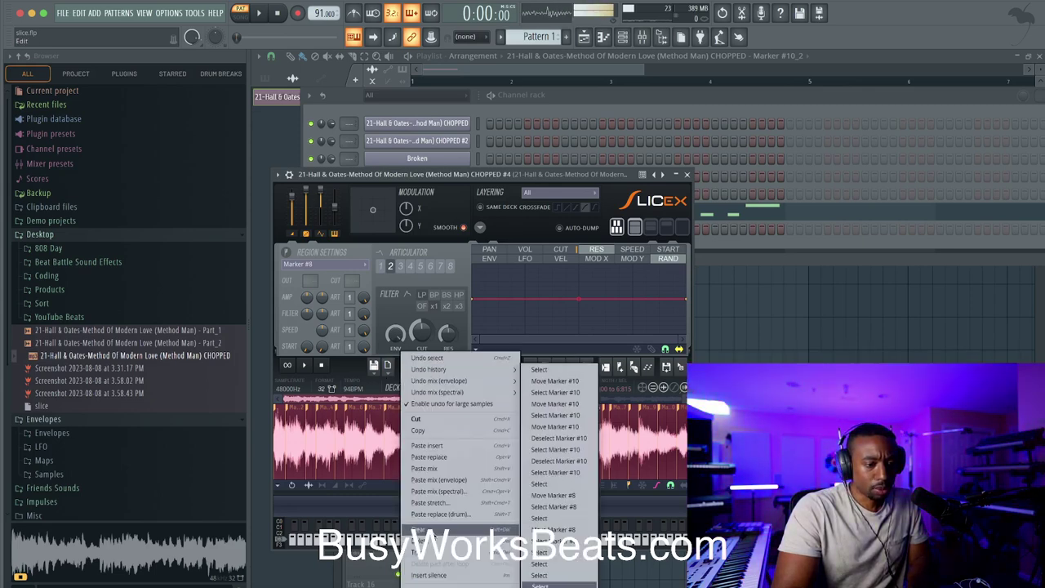
left_click(419, 541)
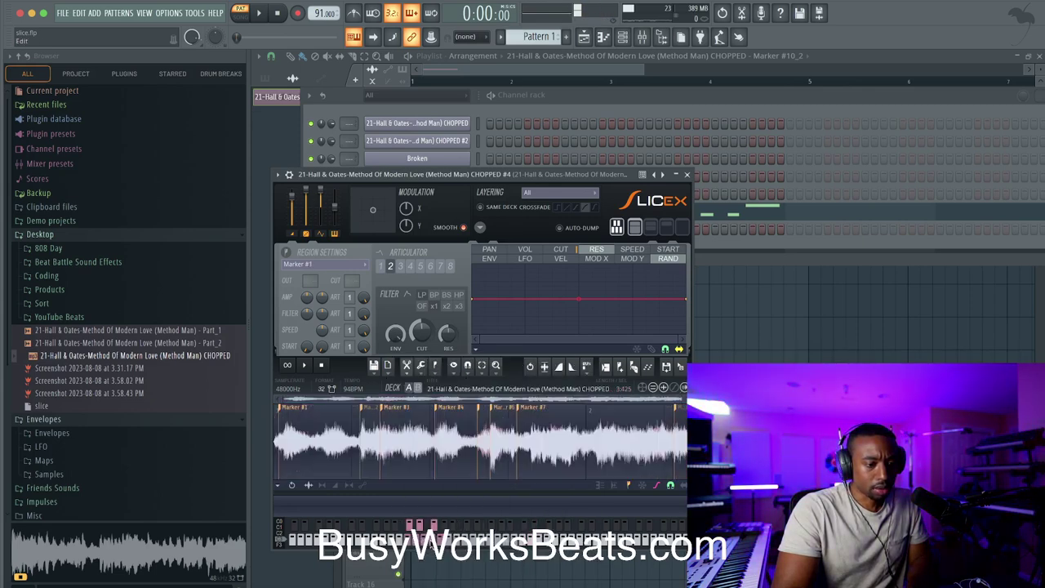
Step: Undo the deletion in the sample and select the Marker #10 slice
left_click(410, 369)
left_click(424, 369)
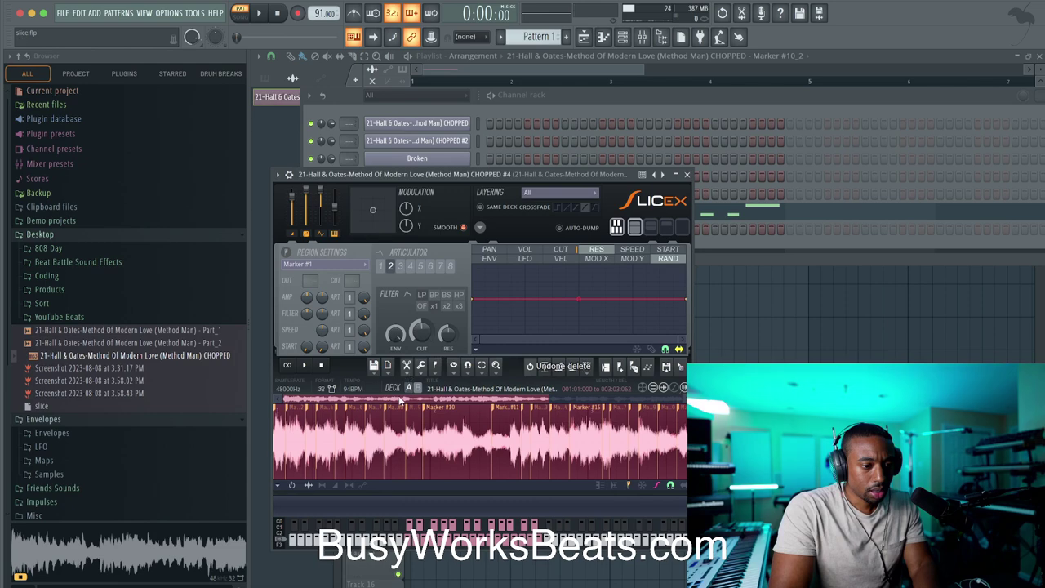
left_click(395, 428)
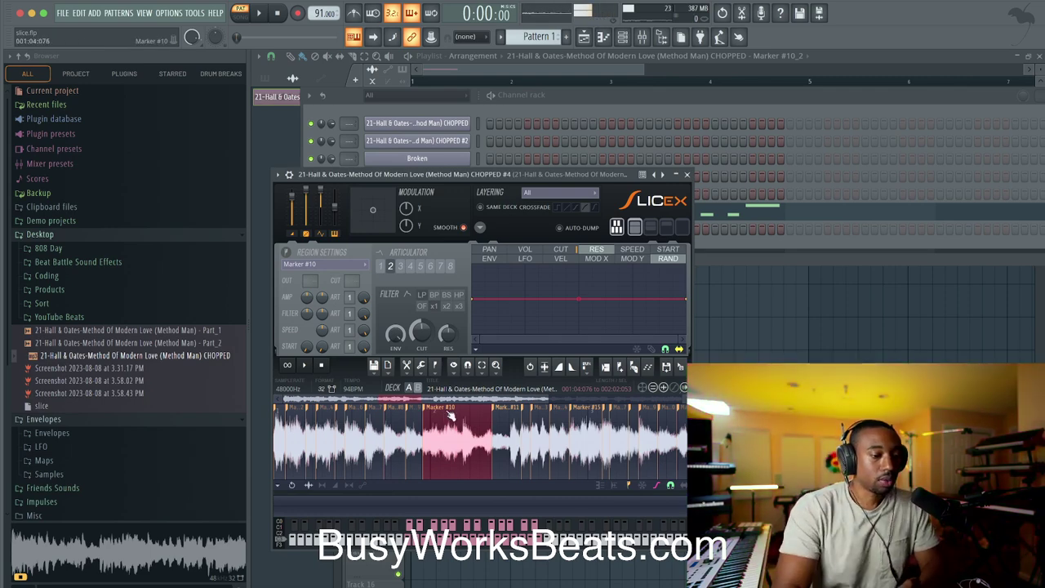
Step: Set the sample rate to 8000 Hz with Resample enabled in the sample properties and accept the change
left_click(389, 366)
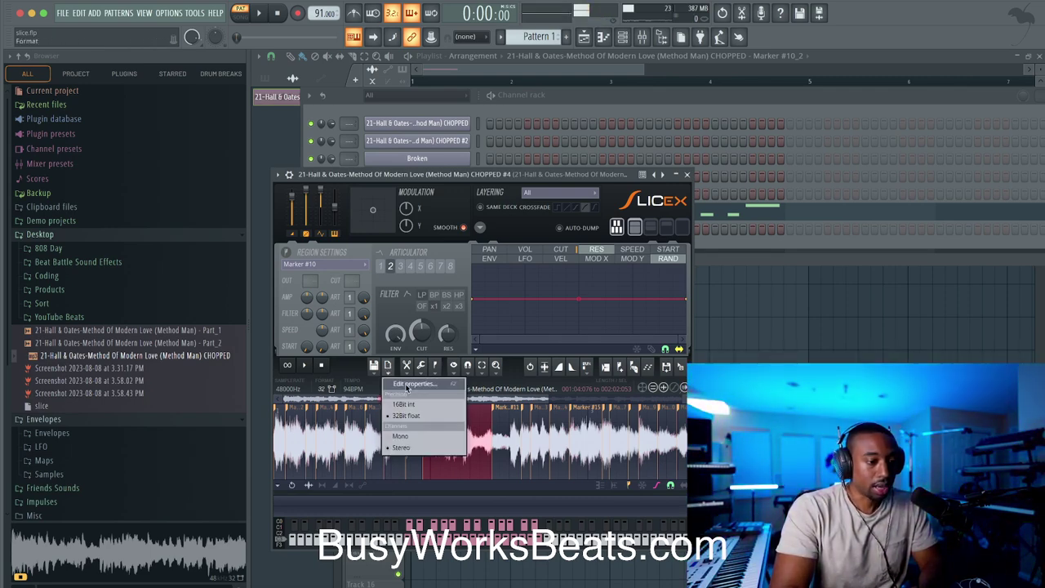
left_click(408, 386)
left_click(469, 269)
left_click_drag(468, 269, 385, 268)
type("800")
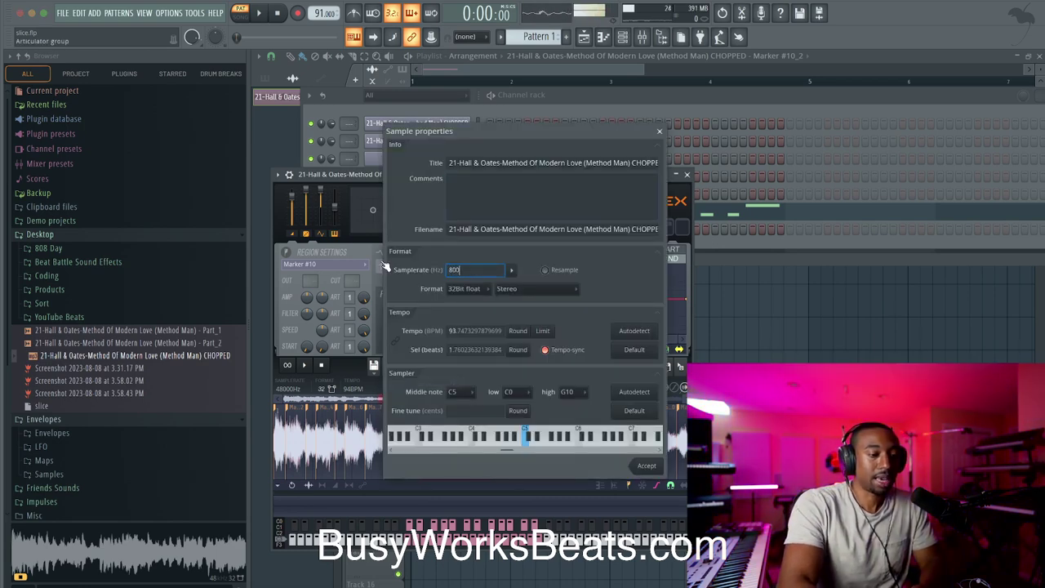
type("0")
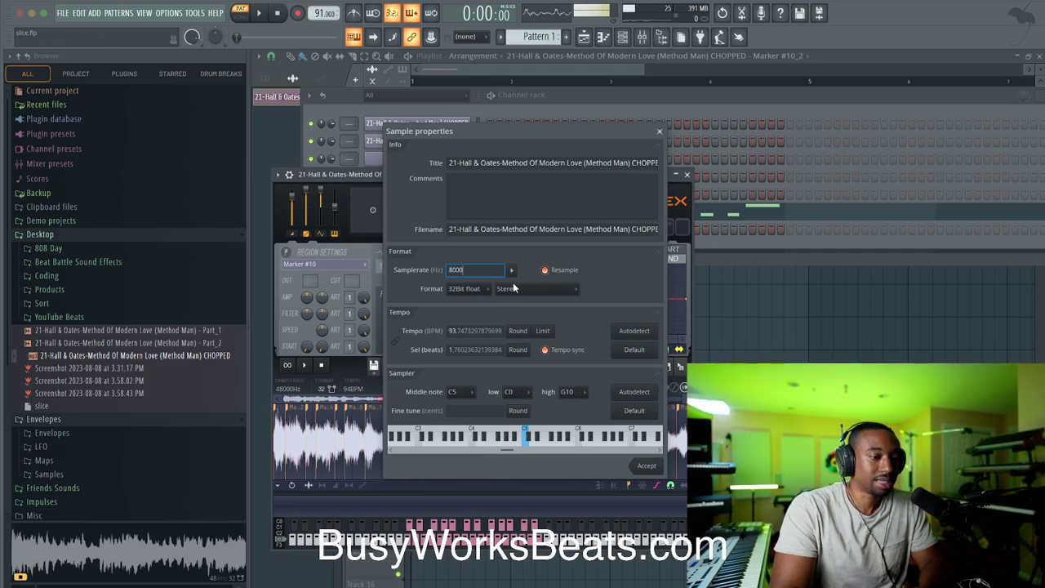
left_click(485, 289)
left_click(566, 271)
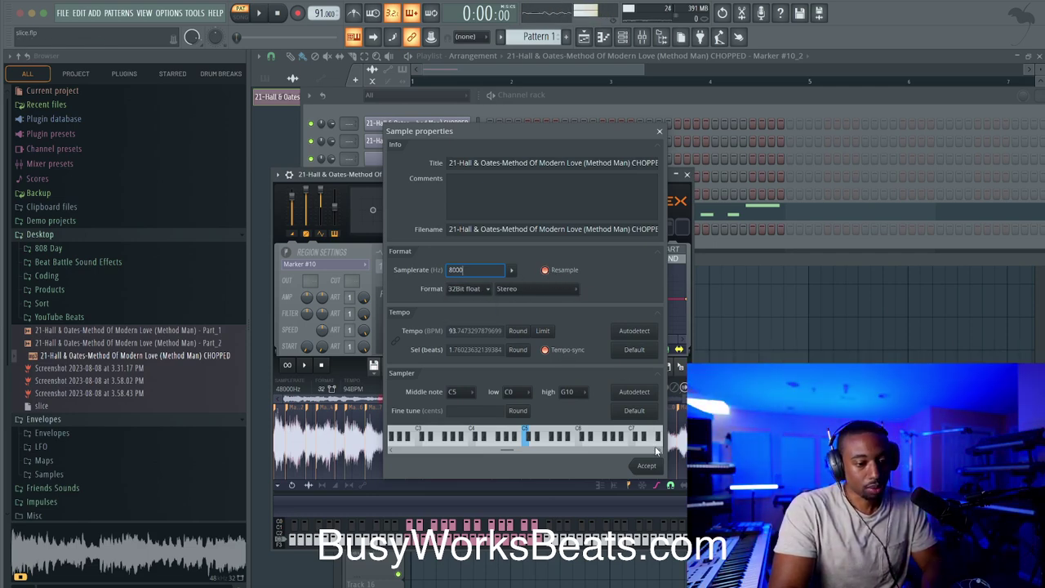
left_click(647, 466)
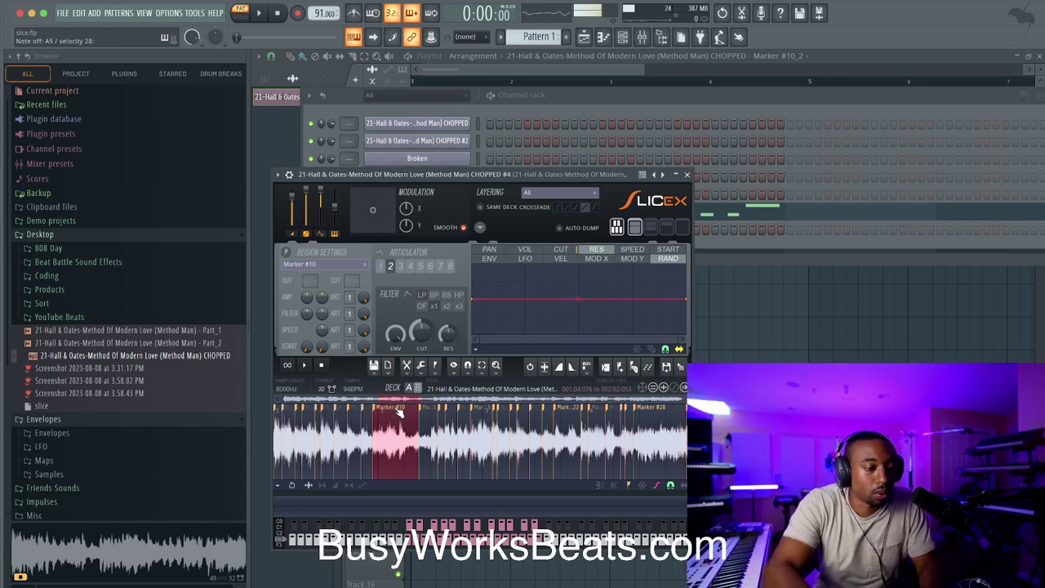
Step: Undo the sample's recent edits back through the sample rate change
key("ctrl+z")
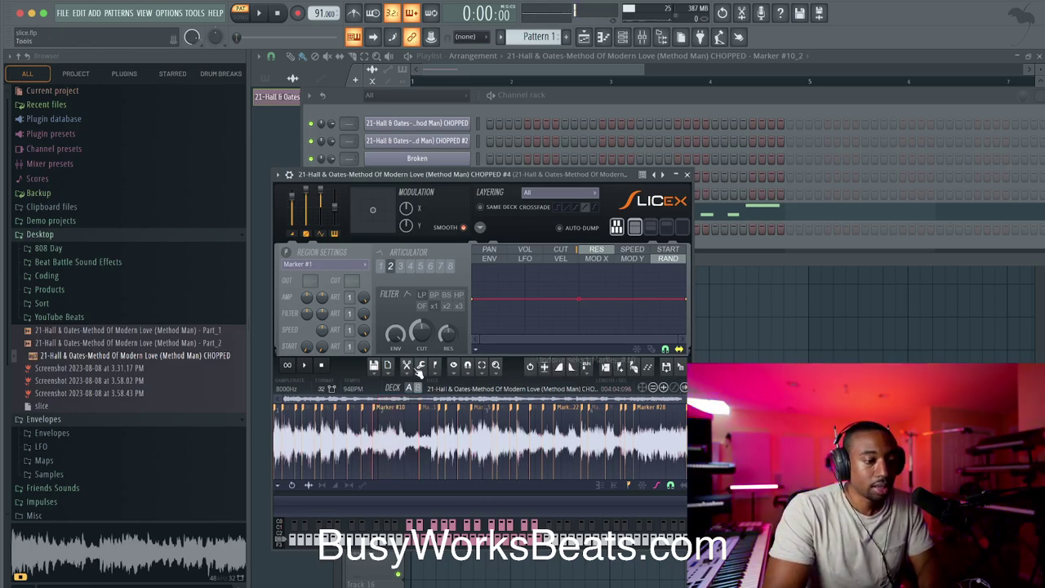
left_click(422, 369)
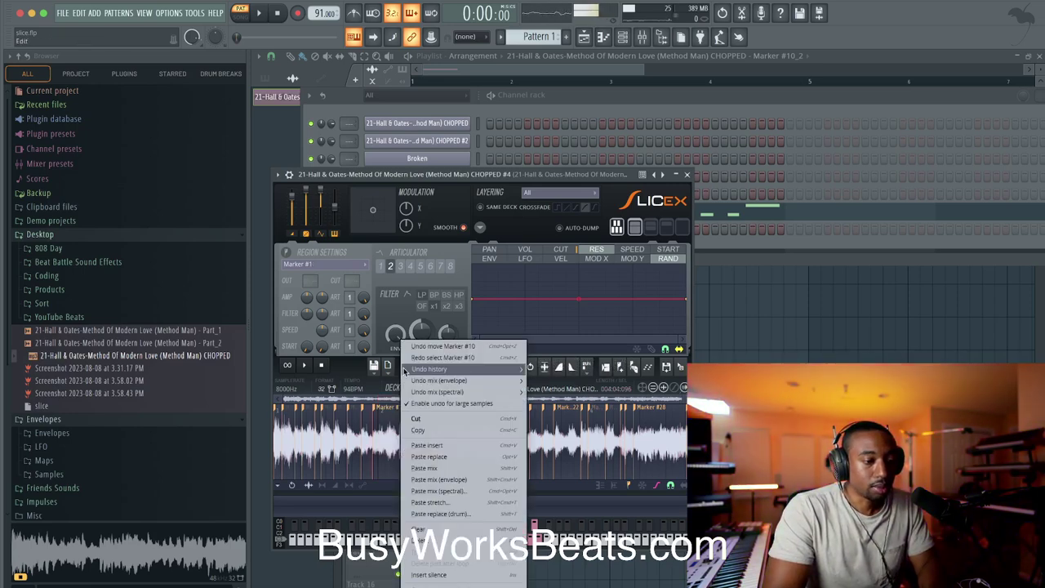
left_click(362, 384)
left_click(386, 414)
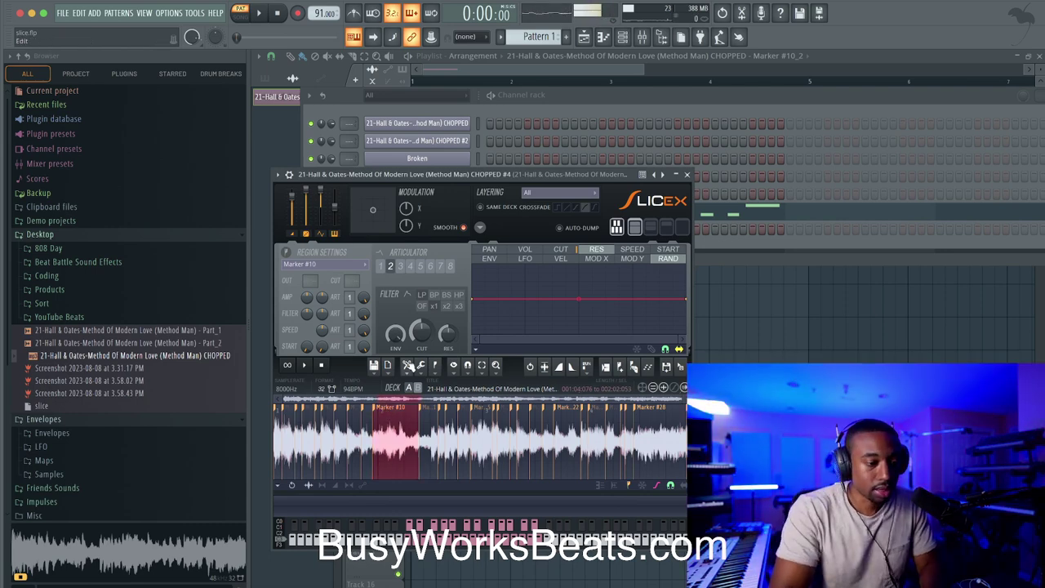
left_click(406, 366)
left_click(441, 346)
left_click(406, 367)
left_click(415, 346)
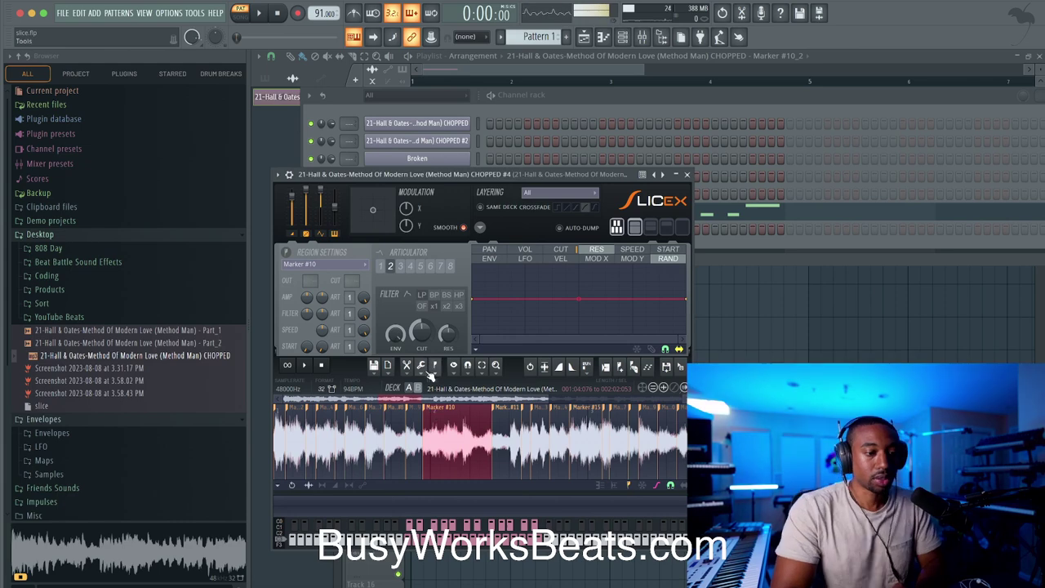
Step: Try resampling the Hall & Oates sample to 1000 Hz in its sample properties and undo the change
left_click(389, 366)
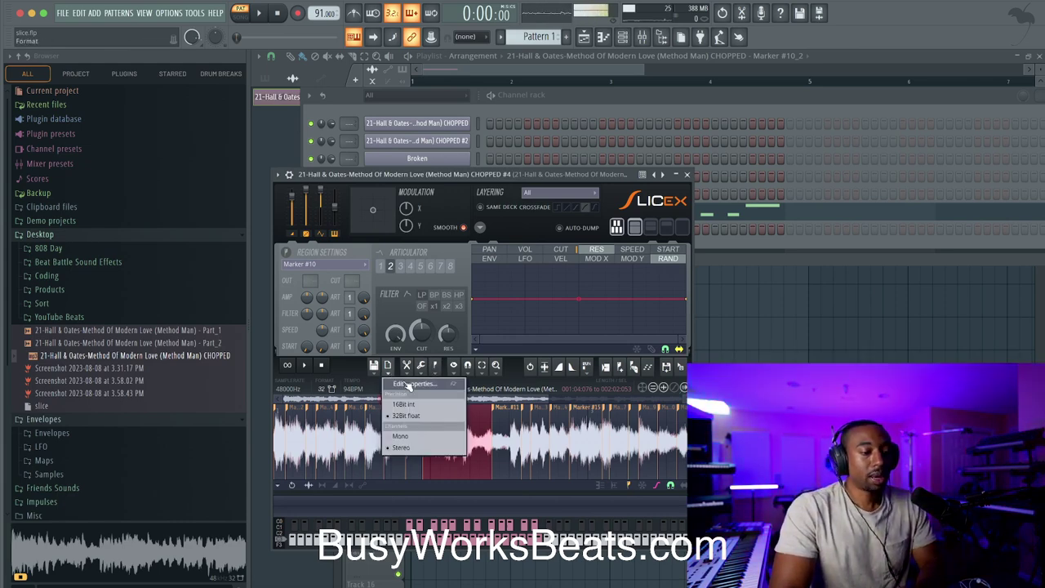
left_click(404, 384)
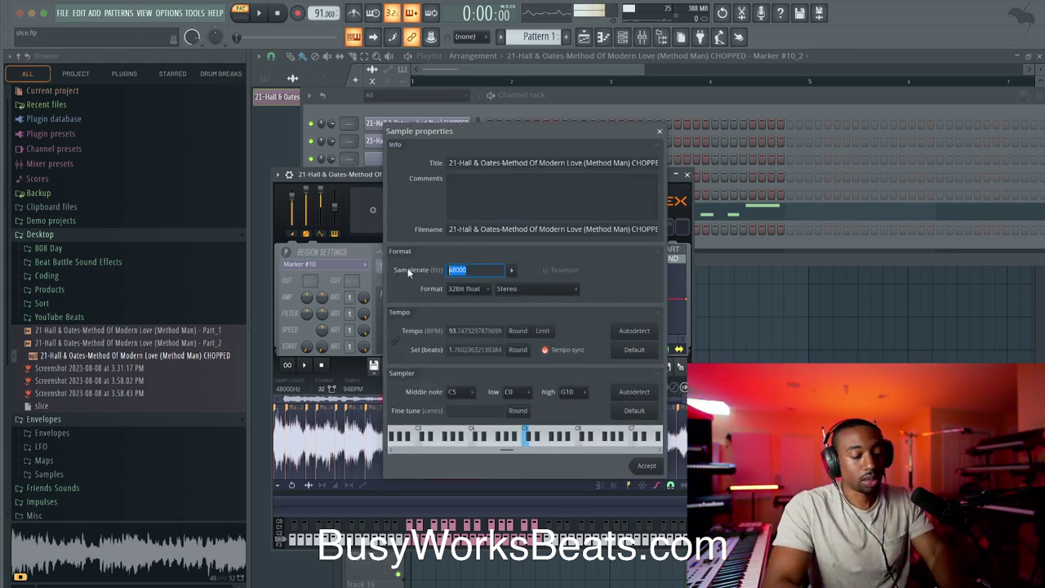
type("100")
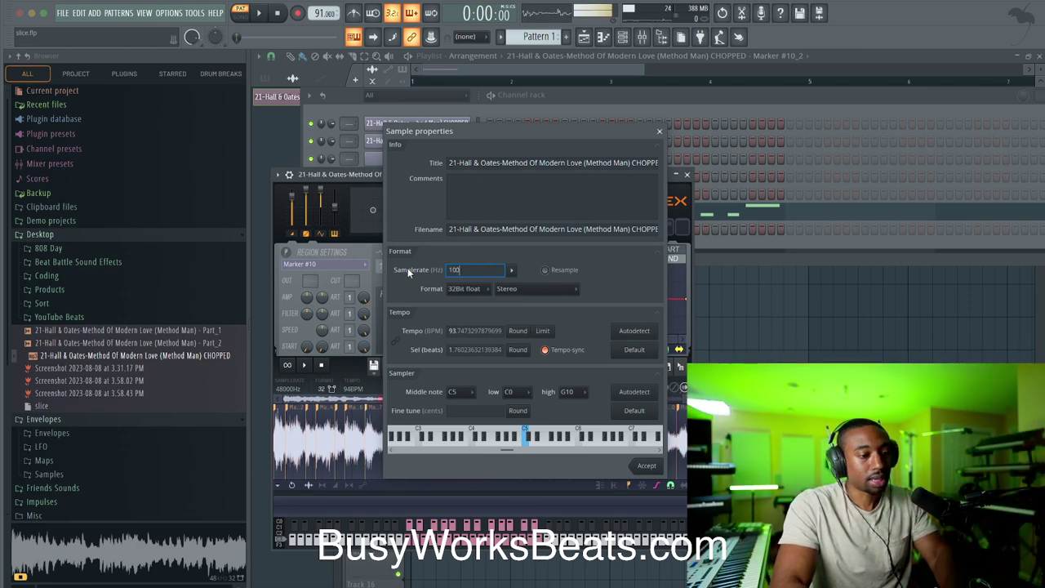
type("0")
left_click(545, 269)
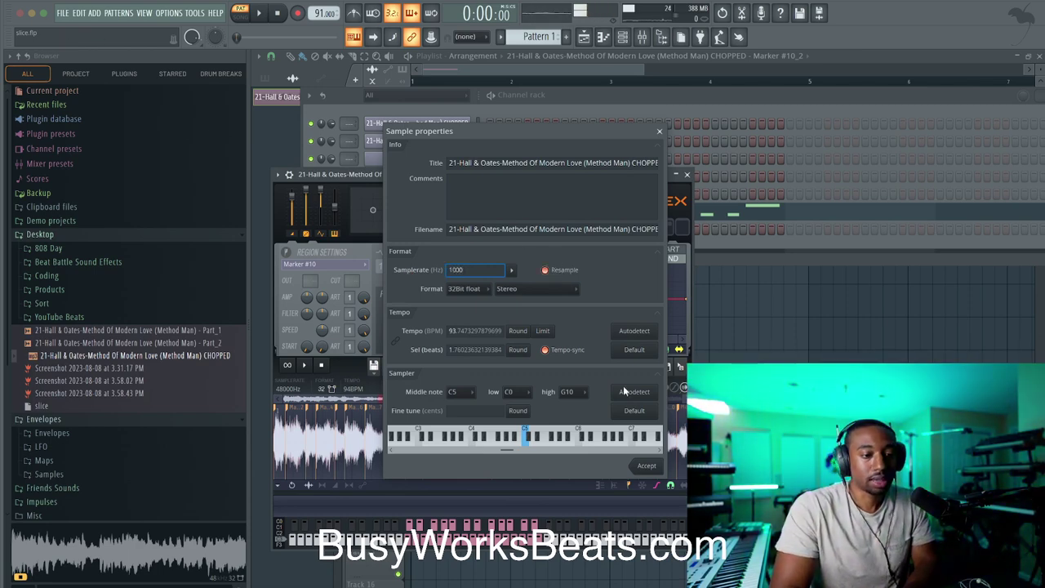
left_click(645, 465)
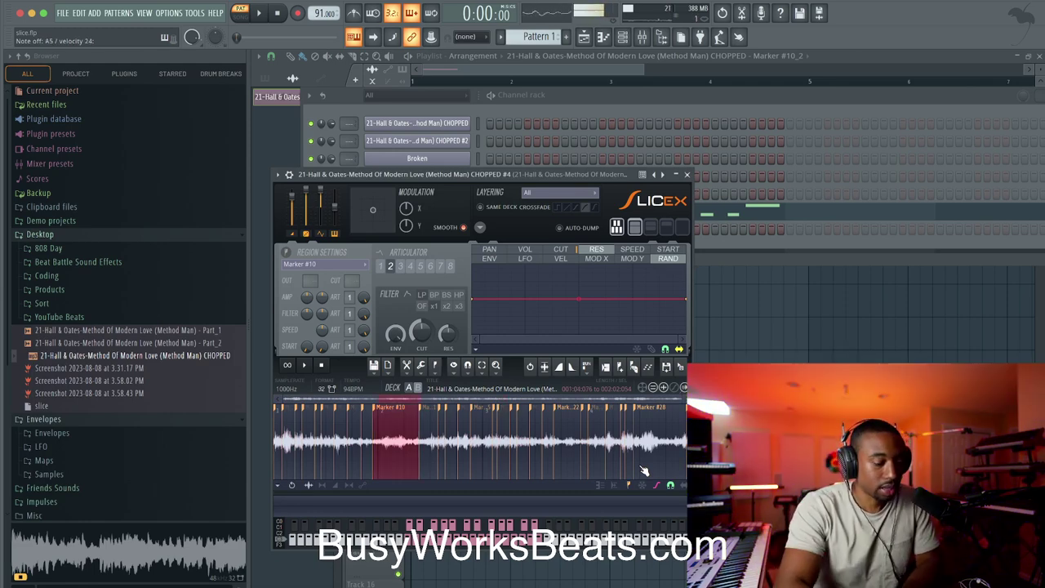
key("ctrl+z")
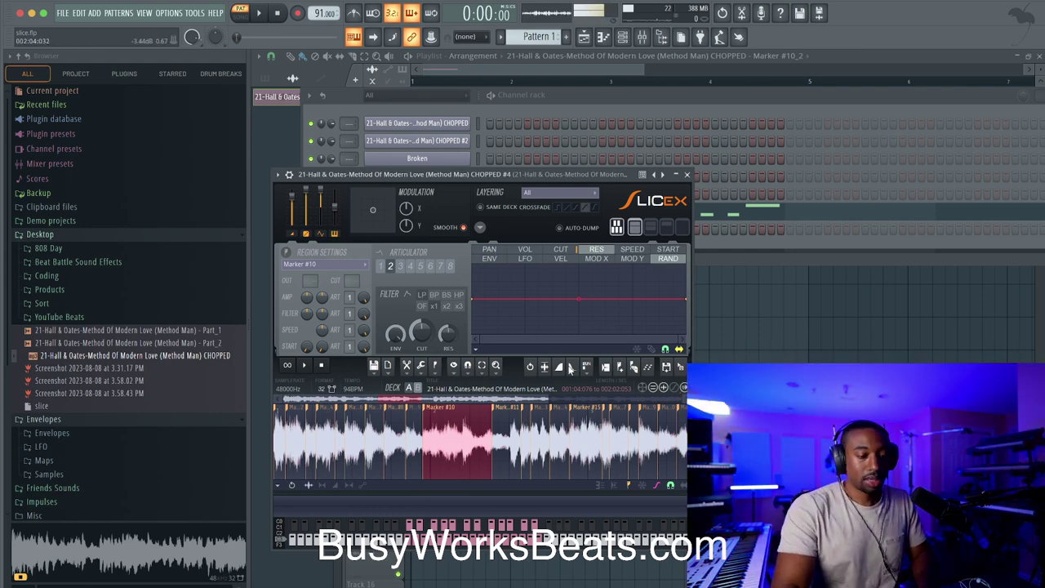
Step: Switch from the Hall & Oates slicer to the Broken channel and re-slice its drum loop with medium auto-slicing
left_click(687, 175)
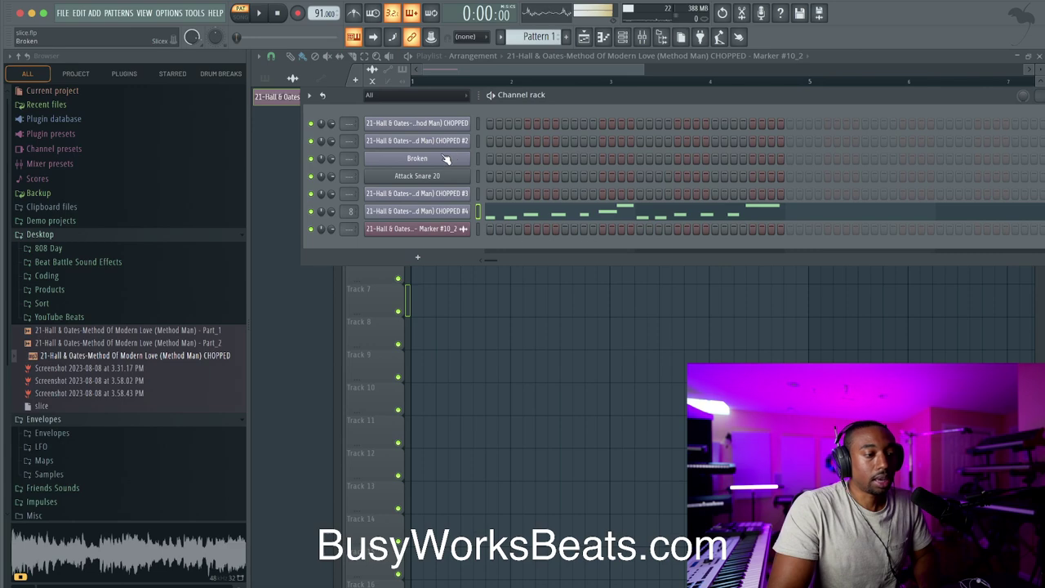
left_click(418, 158)
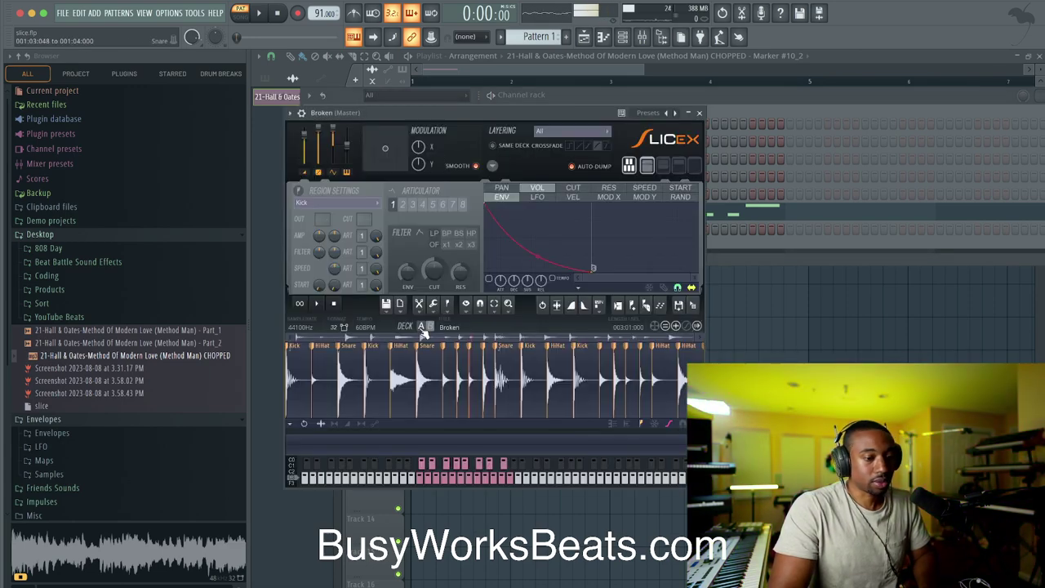
left_click(452, 305)
mouse_move(474, 461)
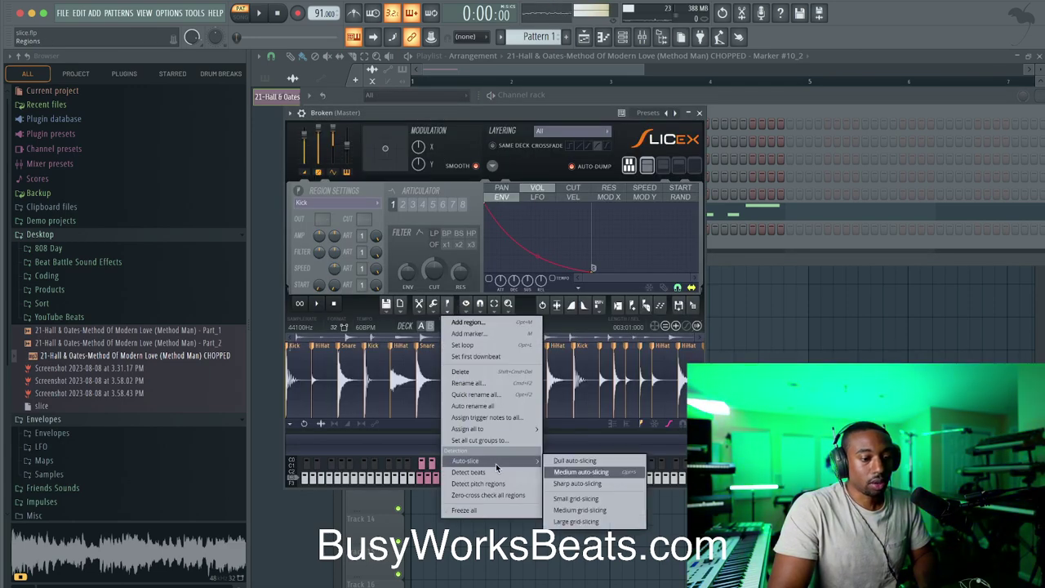
left_click(578, 472)
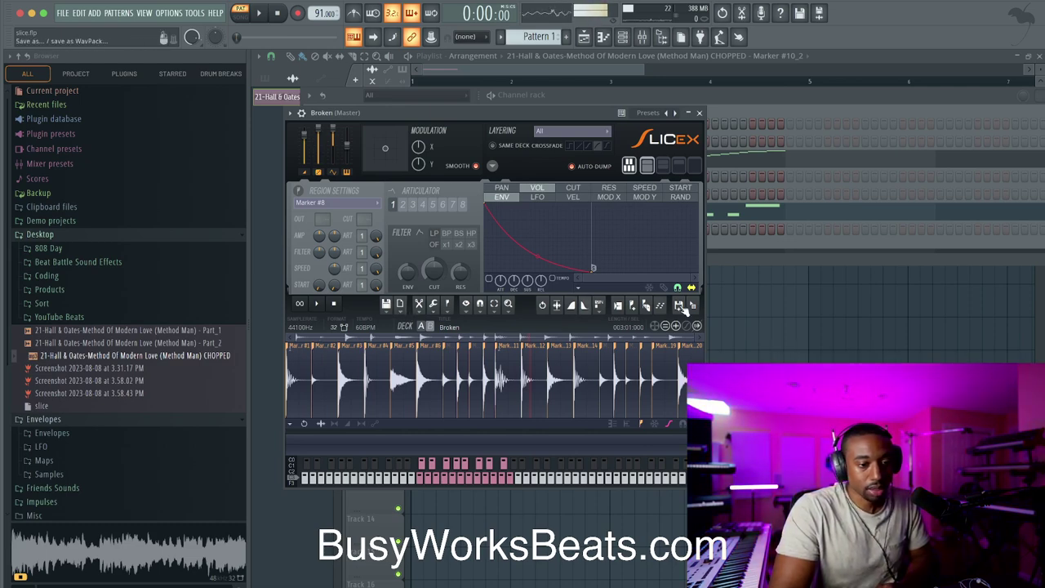
Step: Export the Broken loop's regions into a new Desktop folder named TEST and close the slicer window
left_click(386, 304)
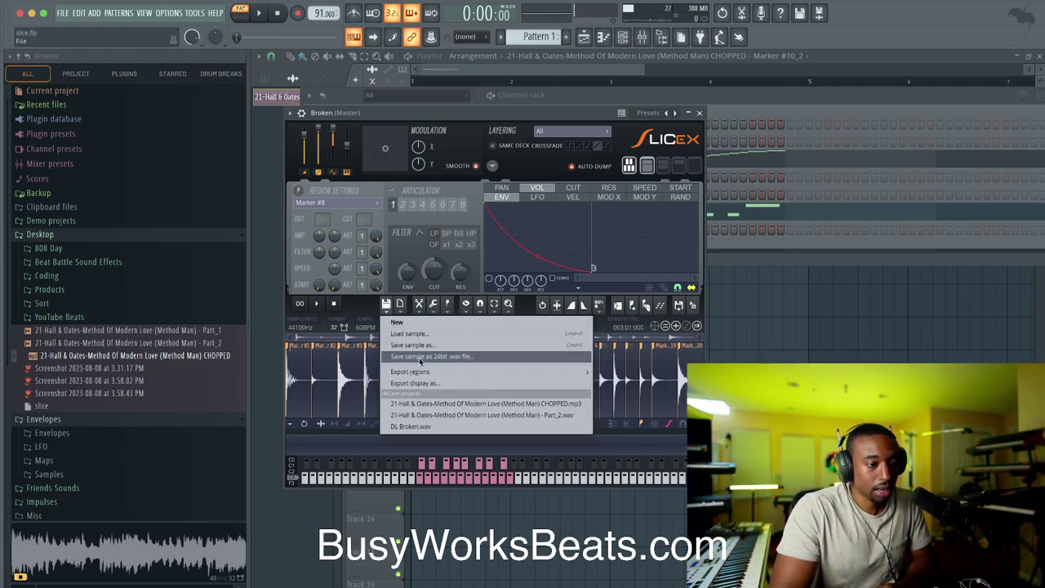
mouse_move(421, 374)
left_click(623, 374)
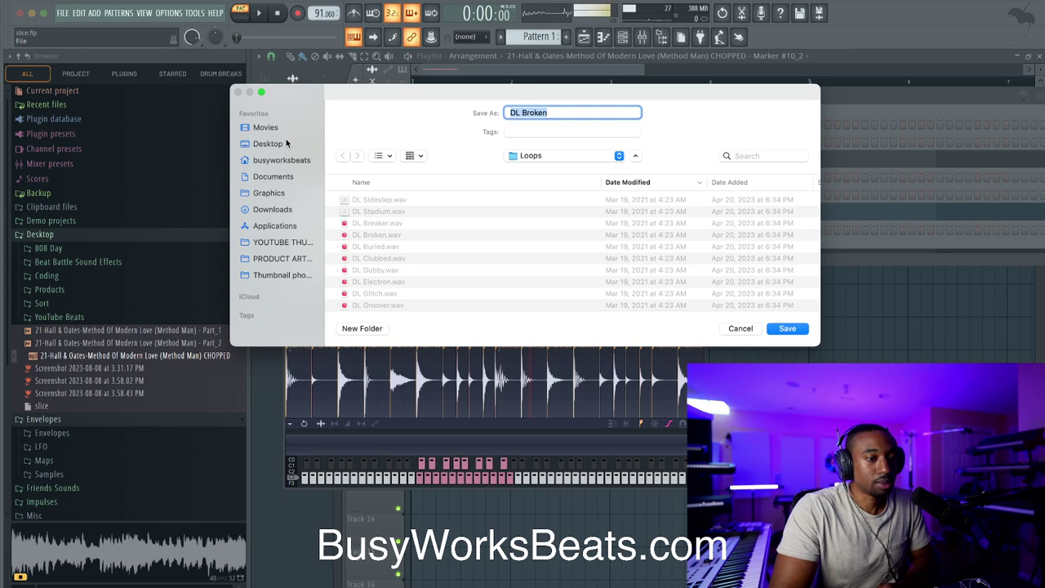
left_click(278, 143)
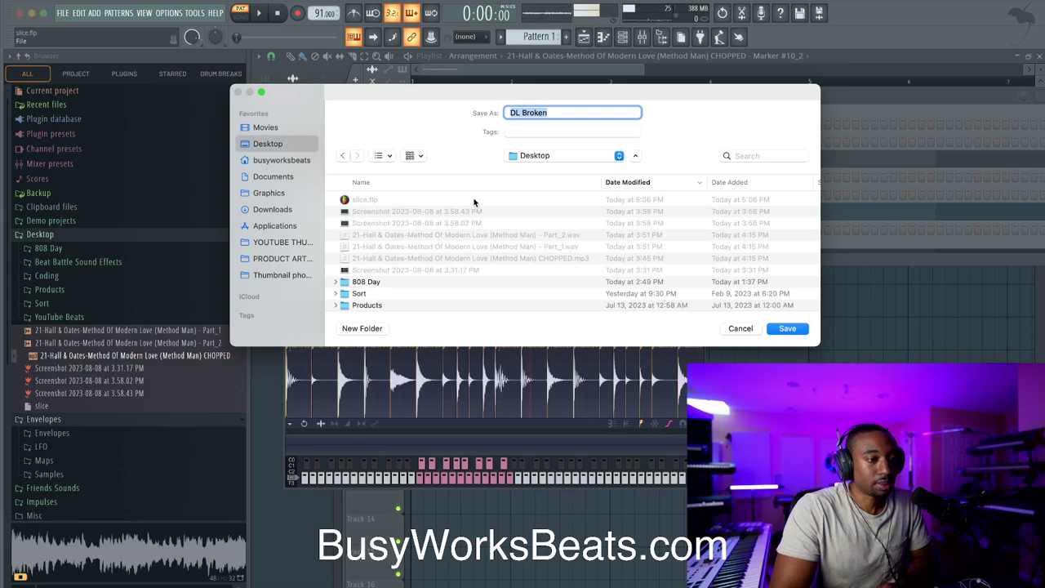
key("super+shift+n")
type("TEST")
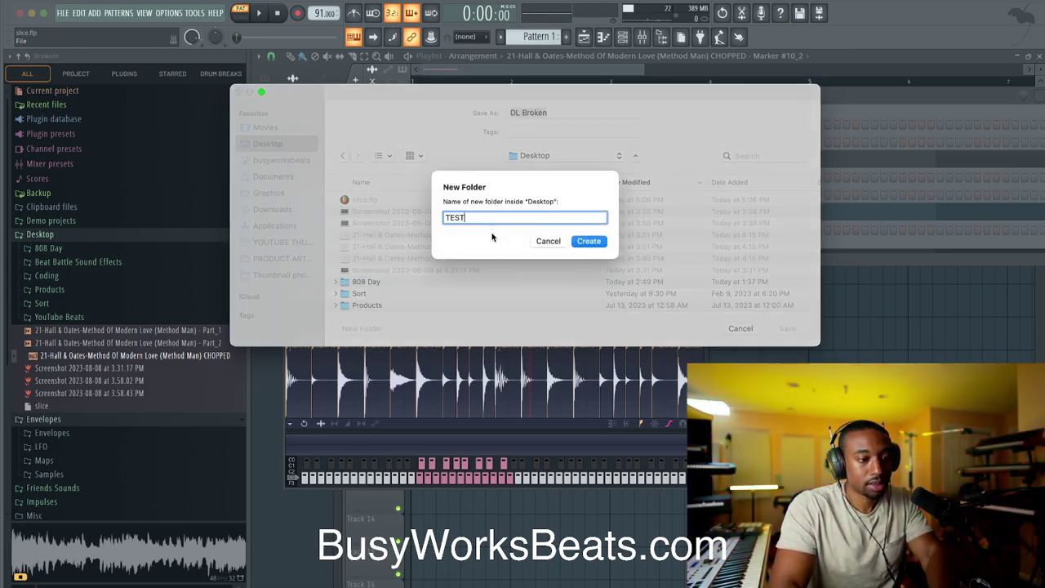
key("Return")
left_click(785, 327)
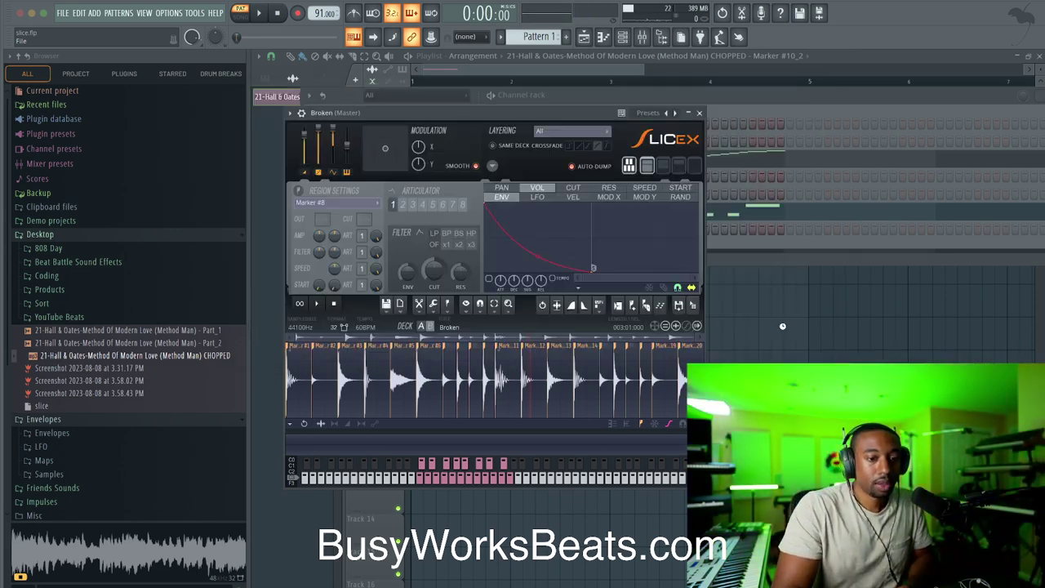
left_click(700, 112)
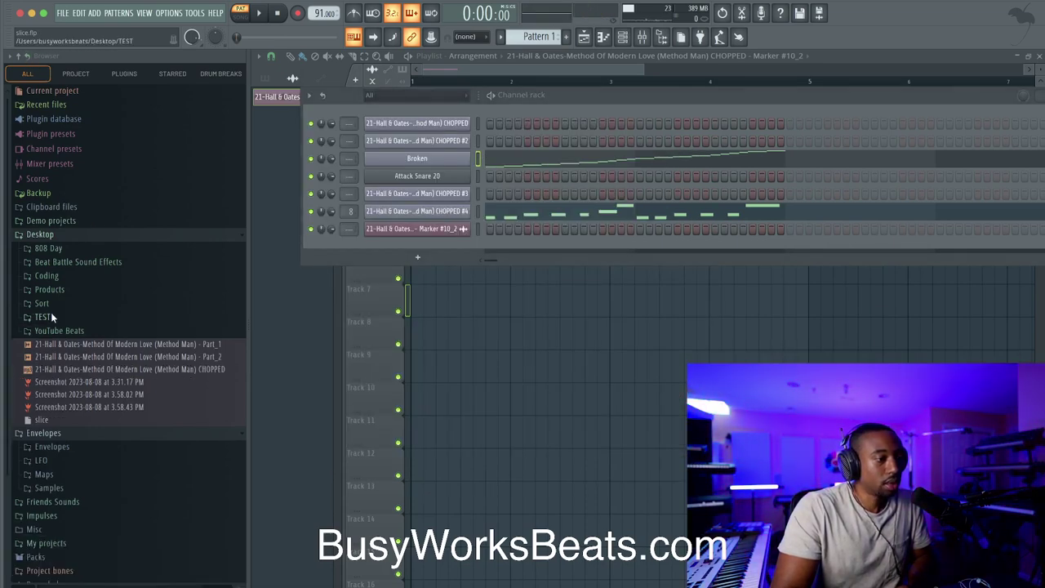
Step: Expand the TEST folder in the browser and audition the exported DL Broken slices one after another
left_click(49, 317)
left_click(96, 276)
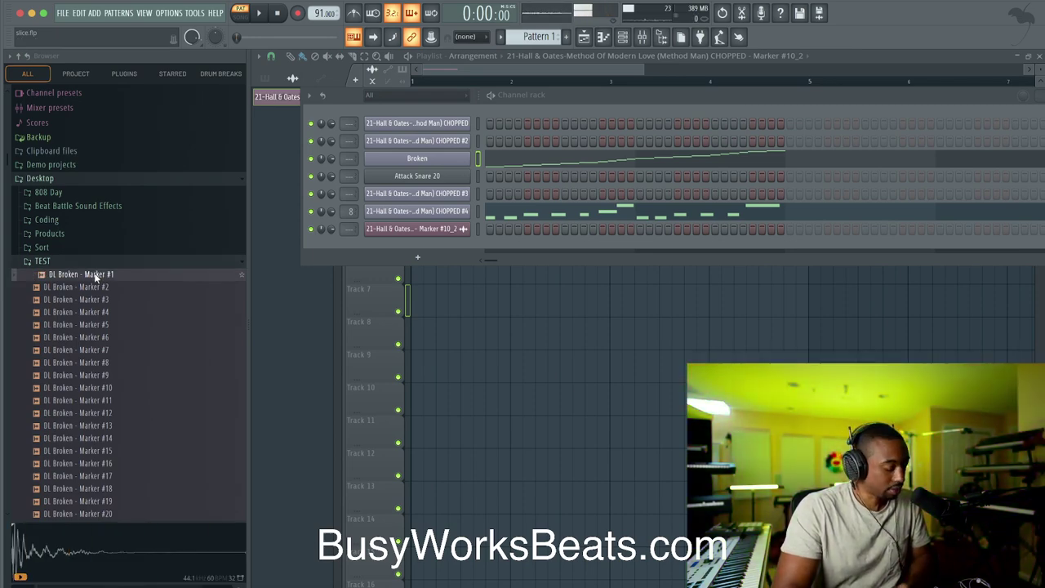
key("Down")
key("Down")
key("Down")
key("Down")
key("Down")
key("Down")
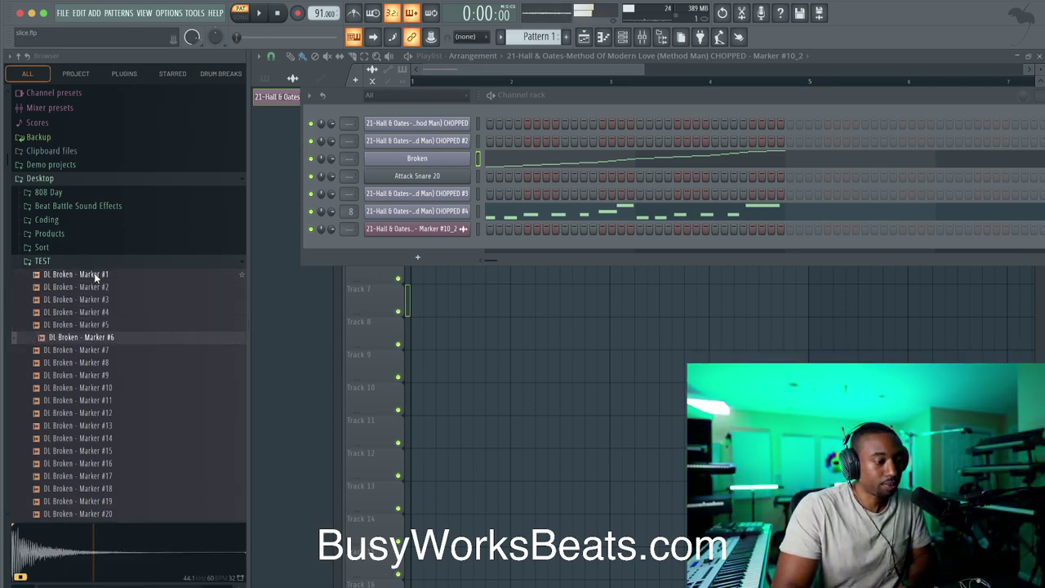
key("Down")
key("Down")
key("Down")
key("Down")
key("Down")
key("Down")
key("Down")
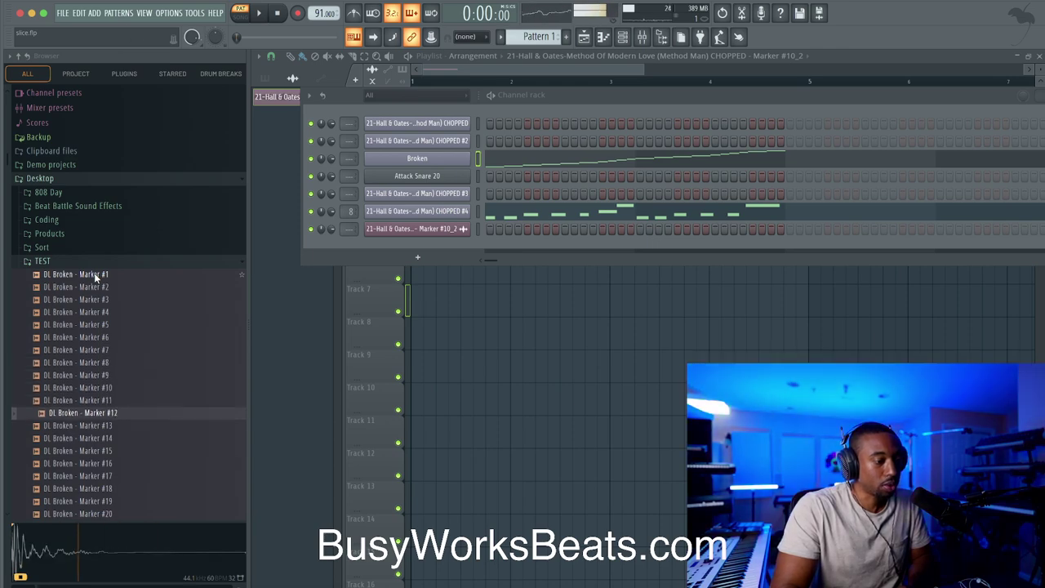
key("Down")
key("Up")
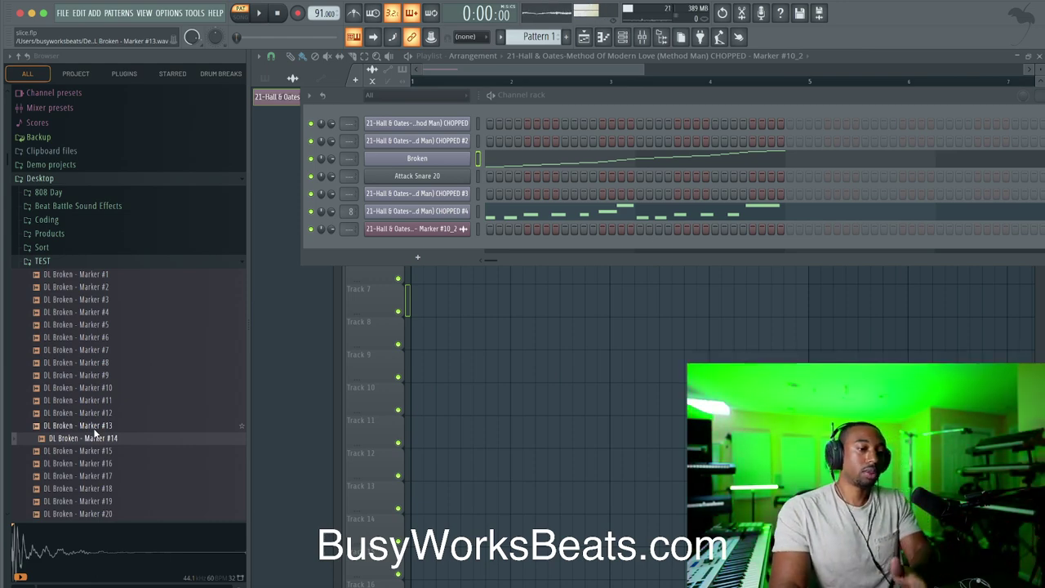
key("Down")
key("Down")
key("Down")
key("Down")
key("Down")
key("Down")
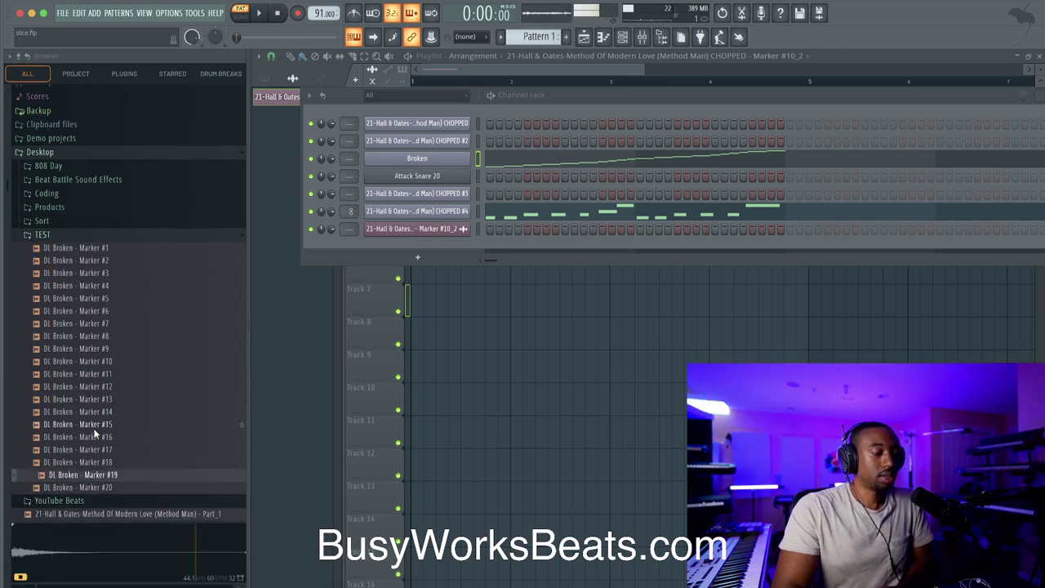
left_click(96, 399)
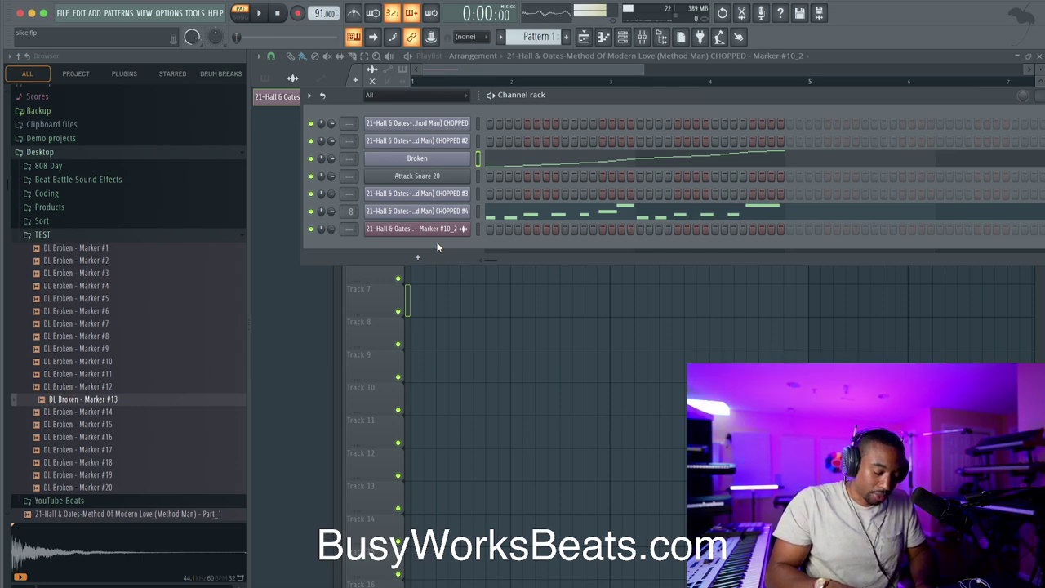
Step: Open the Attack Snare 20 channel, audition its waveform and close the channel window
left_click(439, 177)
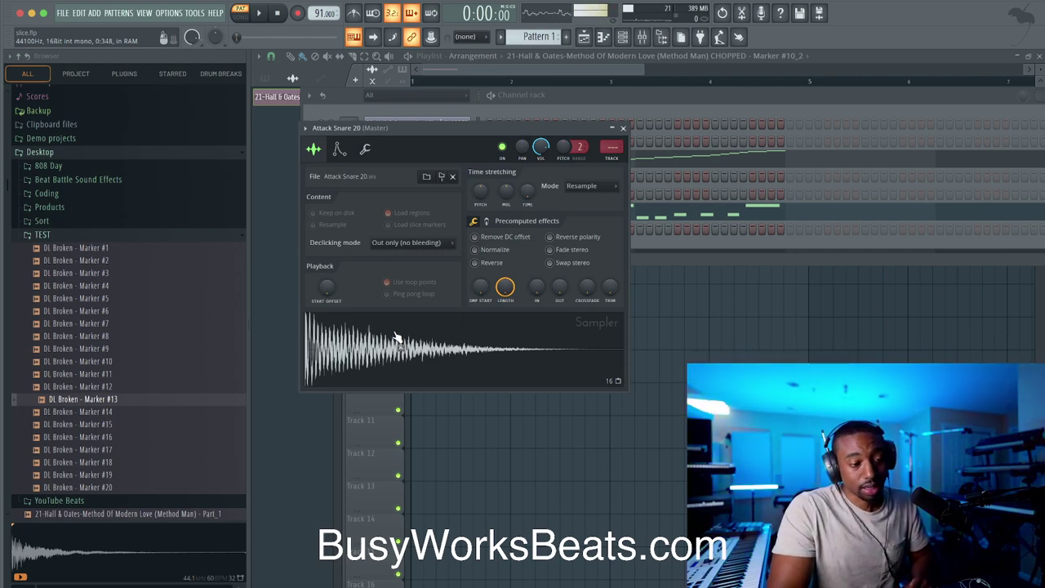
left_click(395, 334)
left_click(624, 127)
left_click(624, 127)
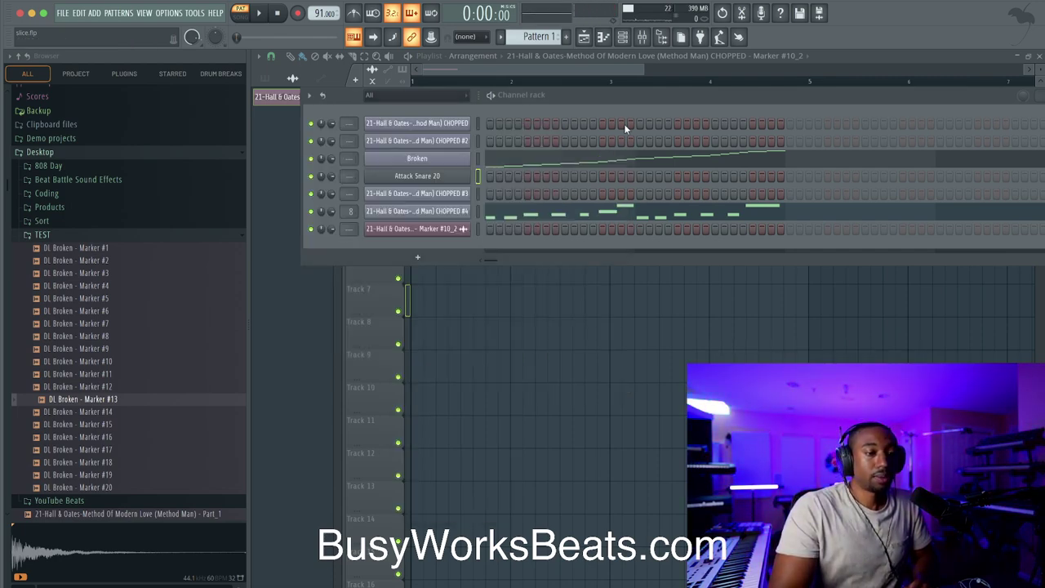
Step: Examine the edit commands and undo history in the CHOPPED #4 Slicex channel and close its window
left_click(464, 213)
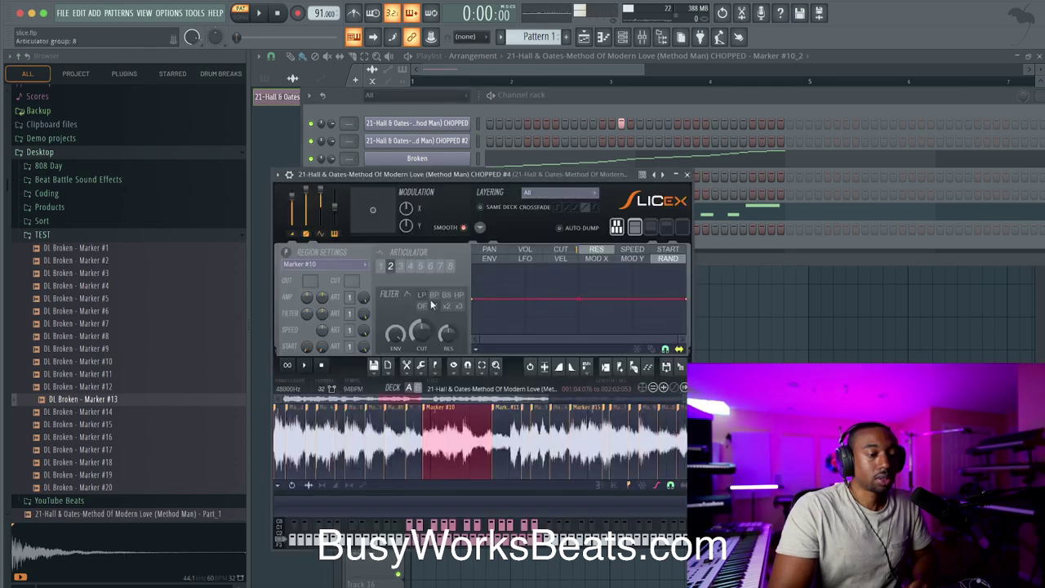
left_click(387, 365)
mouse_move(409, 369)
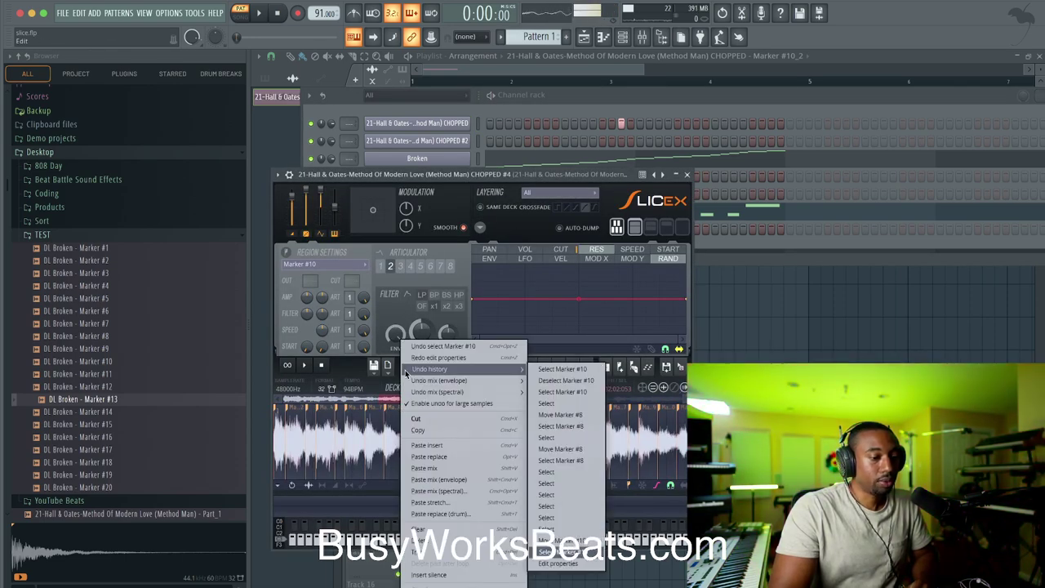
left_click(347, 375)
left_click(404, 370)
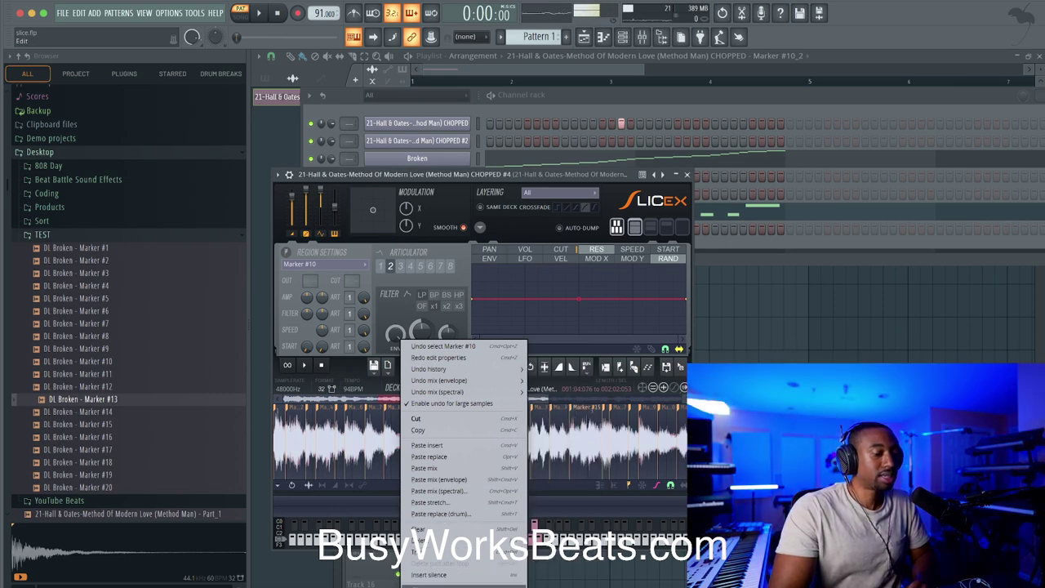
left_click(392, 405)
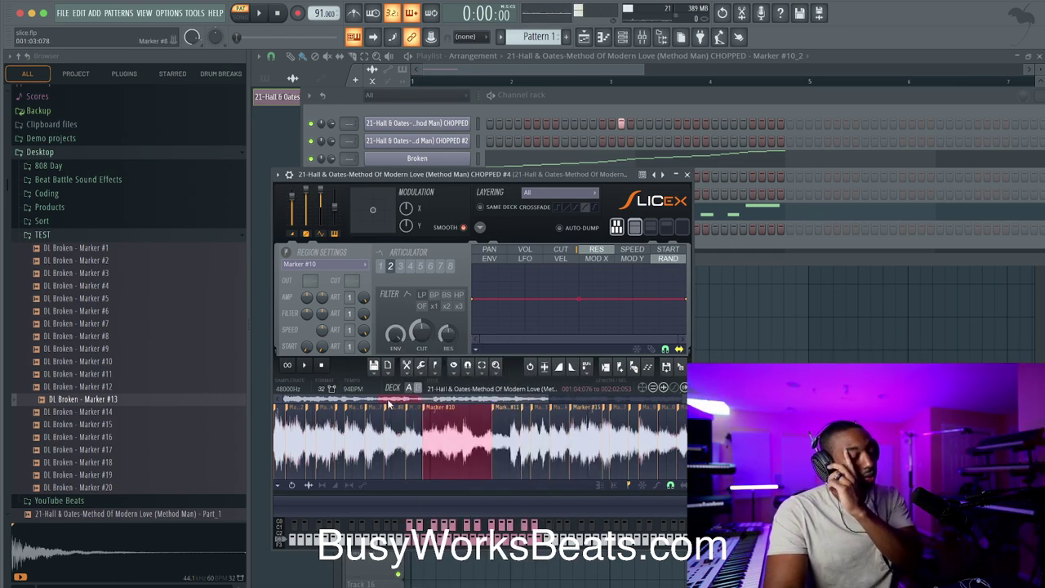
left_click(689, 175)
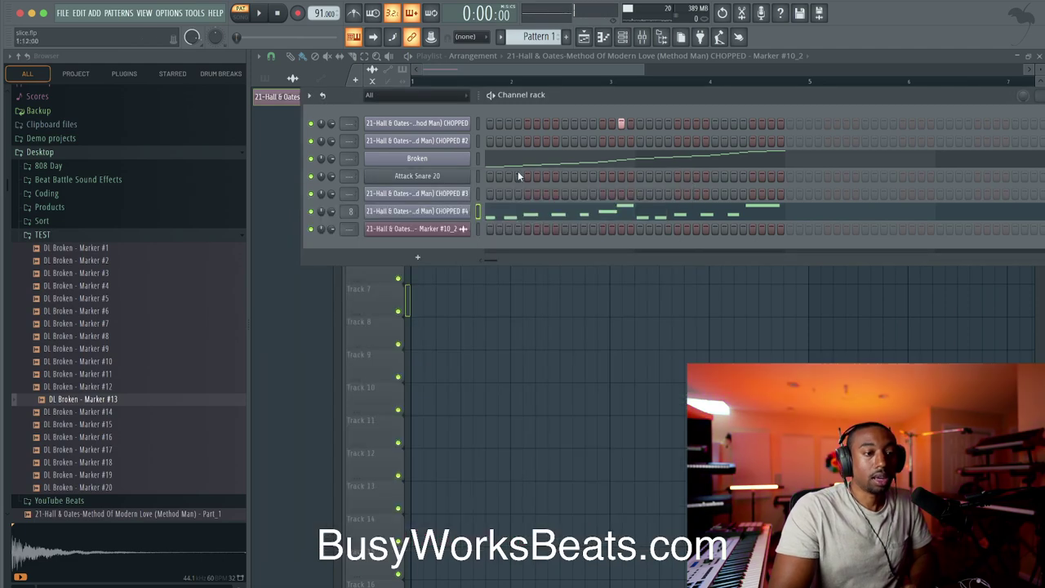
Step: Send the Attack Snare 20 sample to the audio editor and close the editor window
left_click(455, 189)
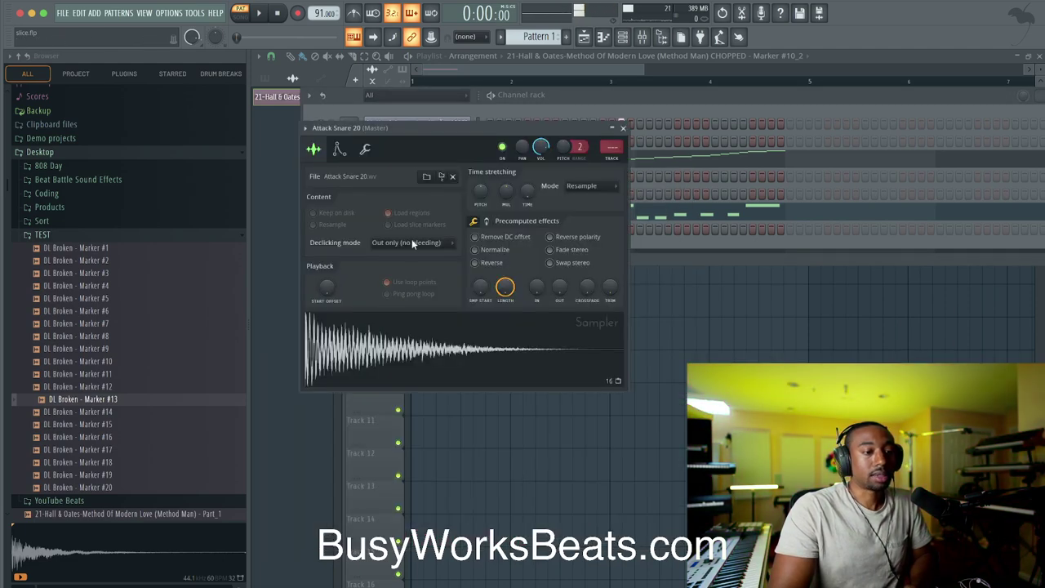
right_click(380, 337)
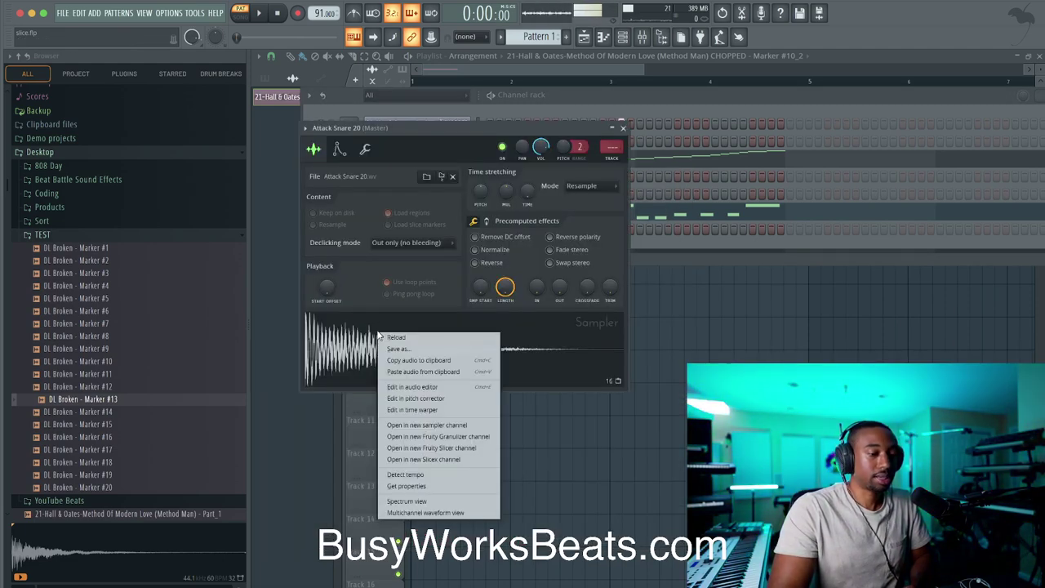
left_click(400, 386)
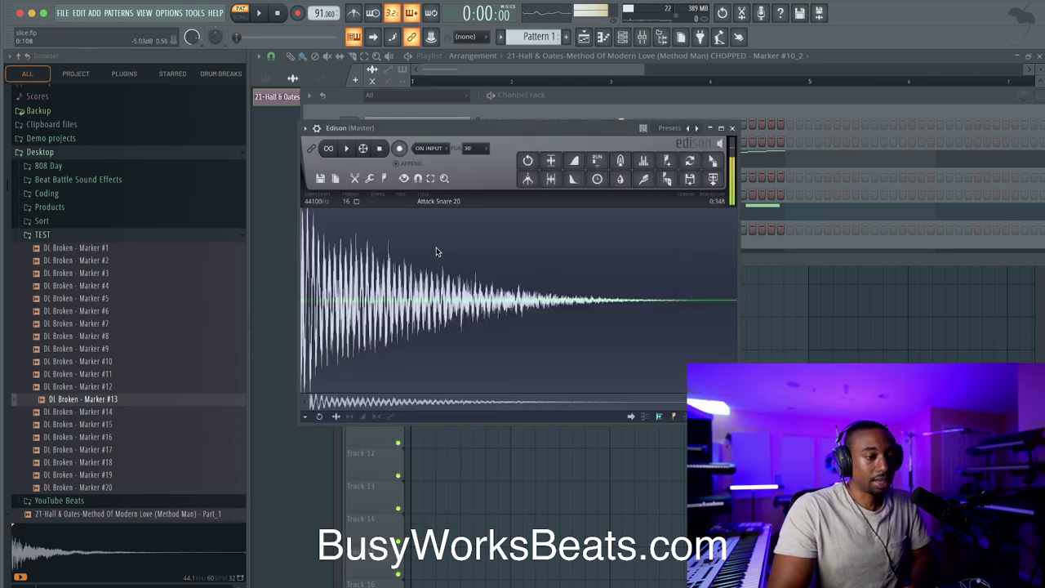
left_click(733, 128)
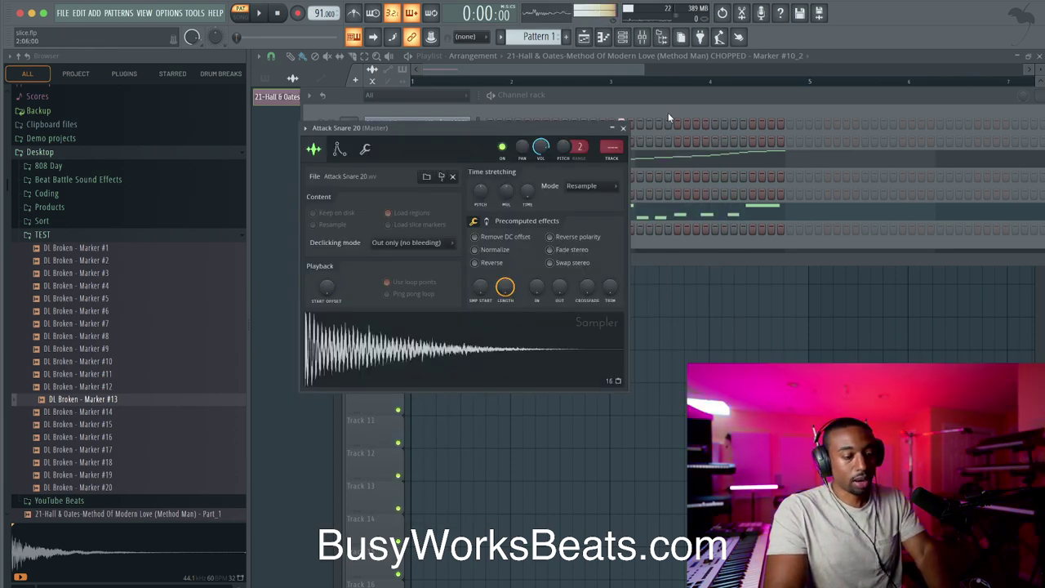
Step: Reopen Edison from the Master track's second effect slot and close the mixer
left_click(647, 40)
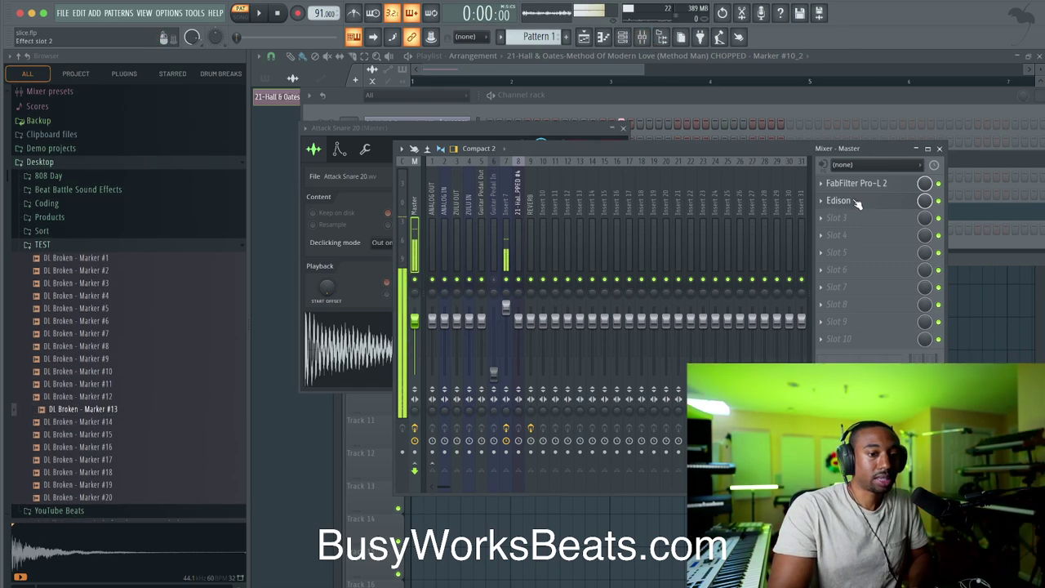
left_click(856, 202)
left_click(940, 149)
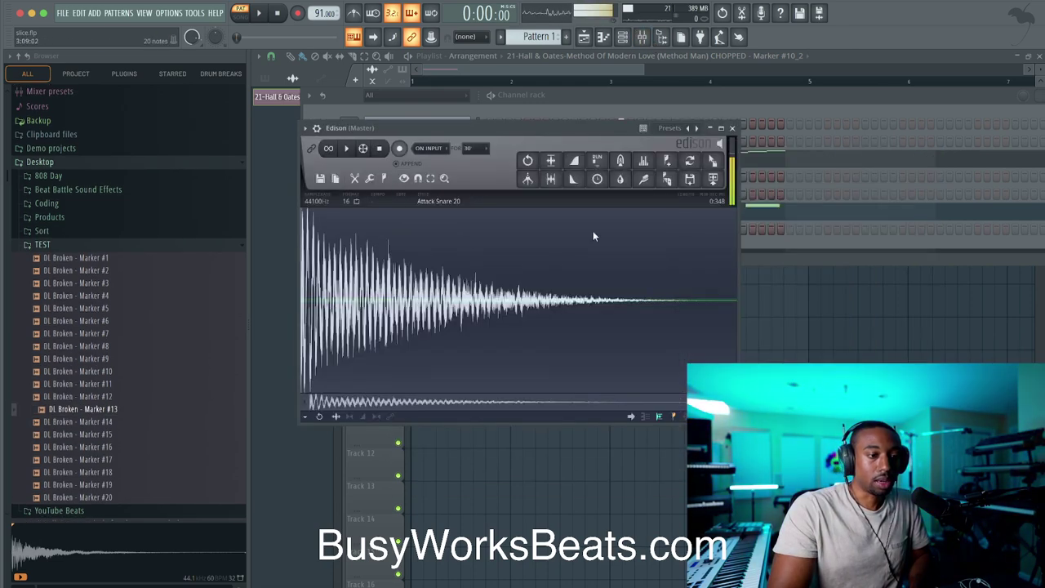
Step: Enable click-free (smooth) editing and delete the first 0.004 seconds of the Attack Snare 20 sample
left_click(354, 178)
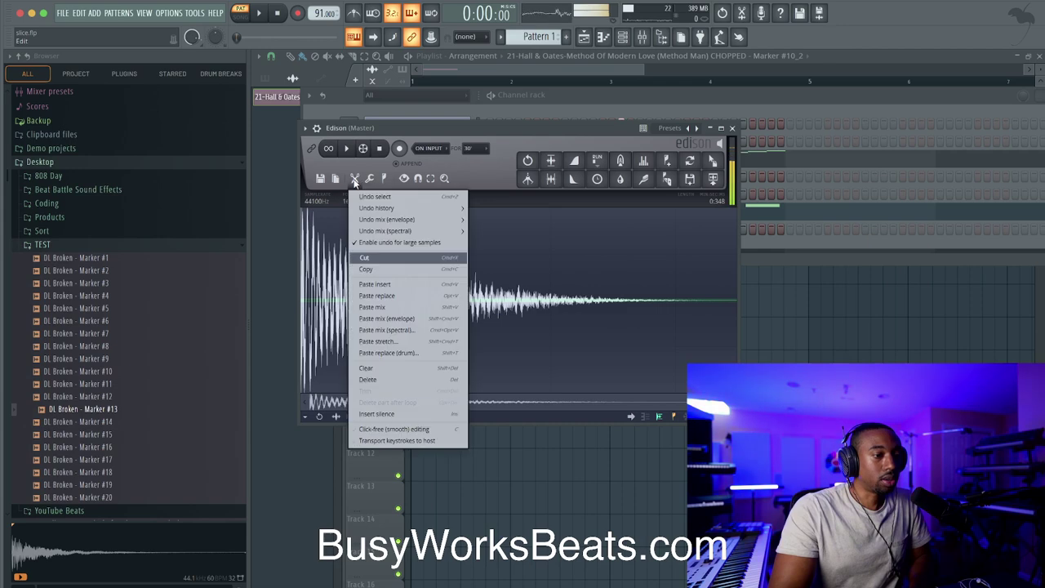
left_click(377, 434)
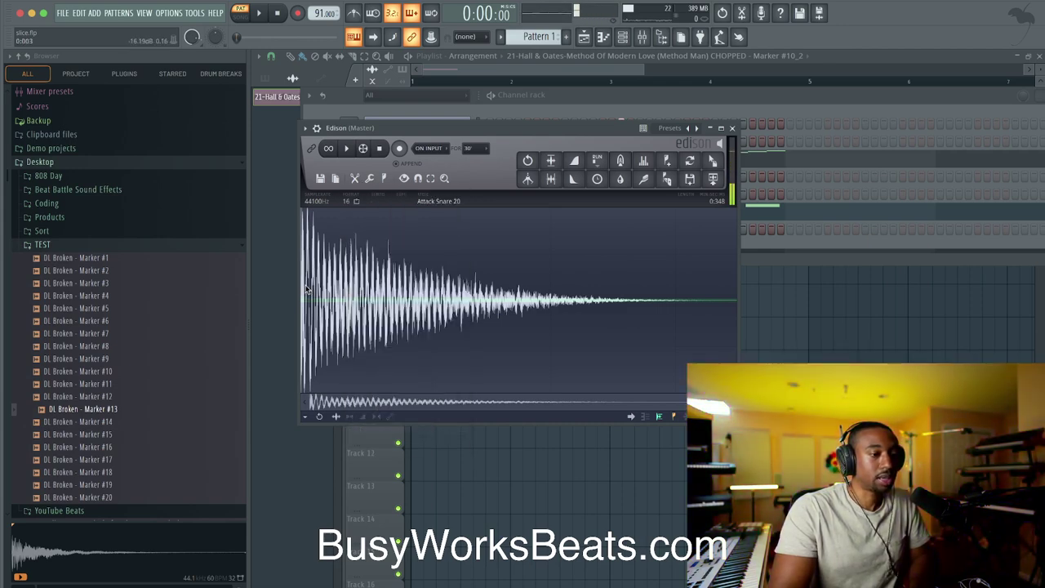
scroll(308, 288, "up", 3)
scroll(315, 288, "up", 2)
left_click_drag(318, 283, 256, 283)
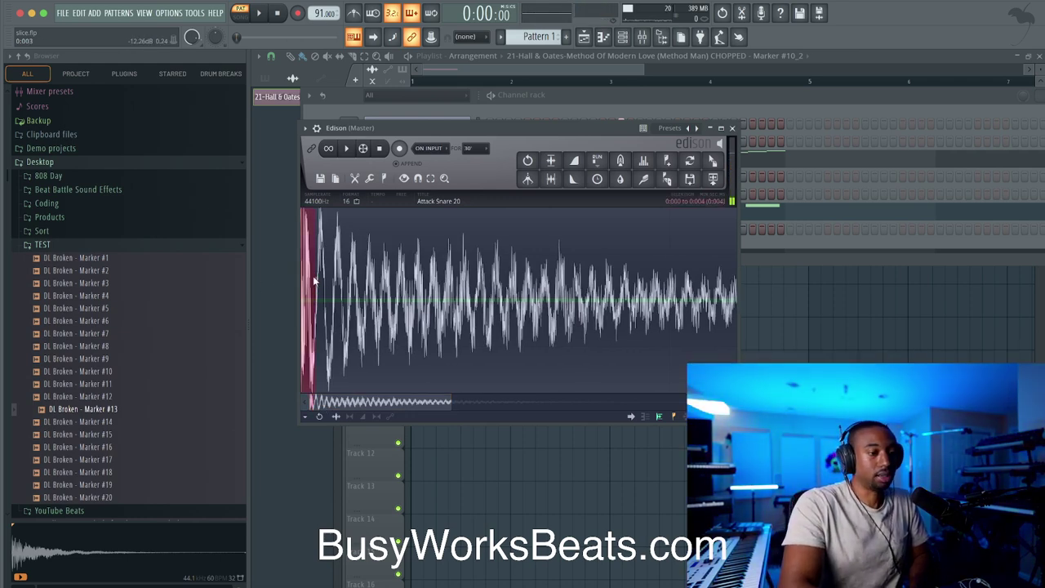
key("space")
scroll(305, 293, "up", 3)
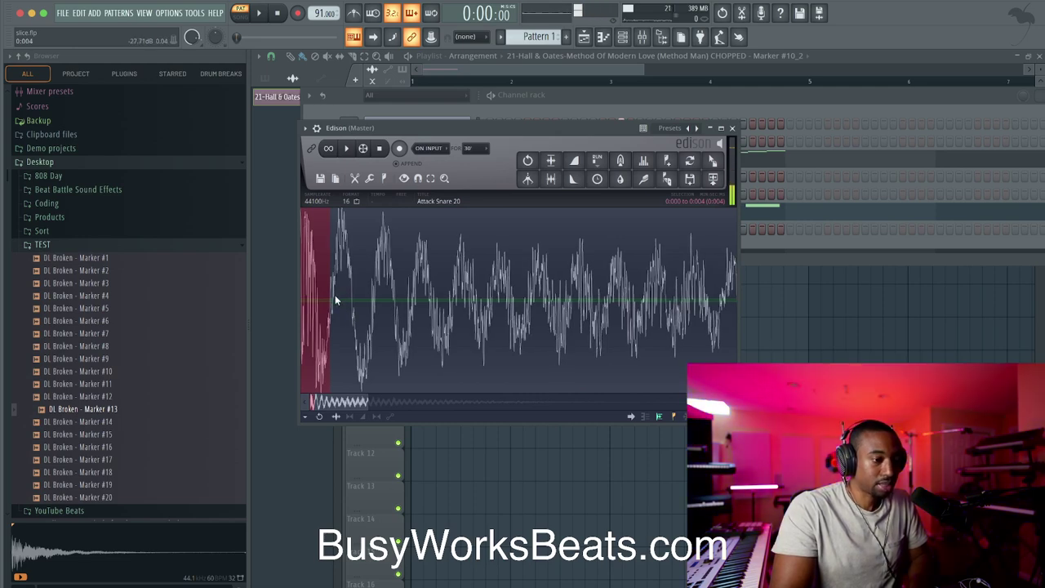
key("Delete")
scroll(335, 300, "down", 4)
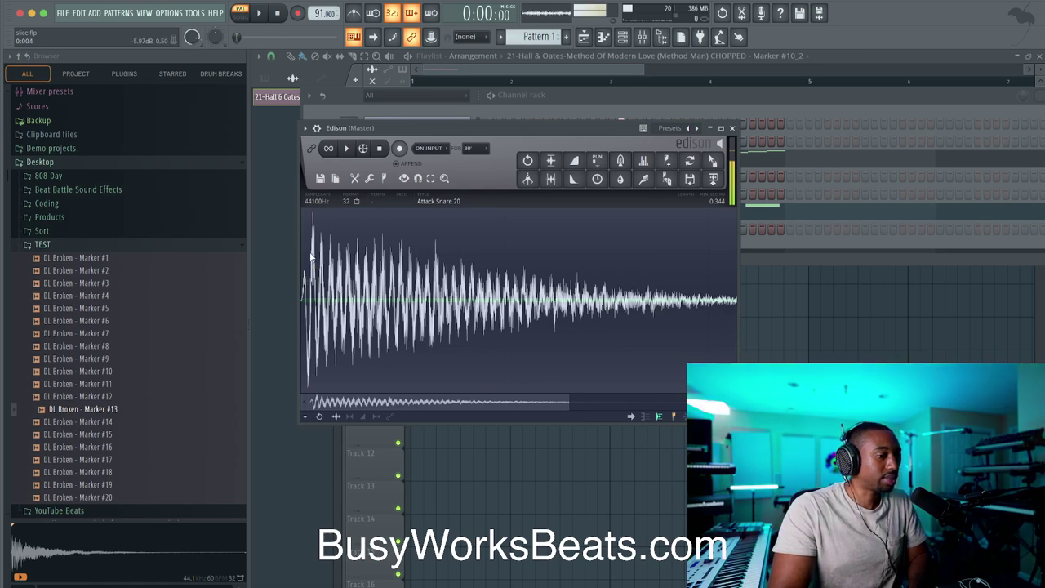
Step: Audition the shortened snare and look over its whole waveform
left_click_drag(311, 257, 380, 221)
key("Delete")
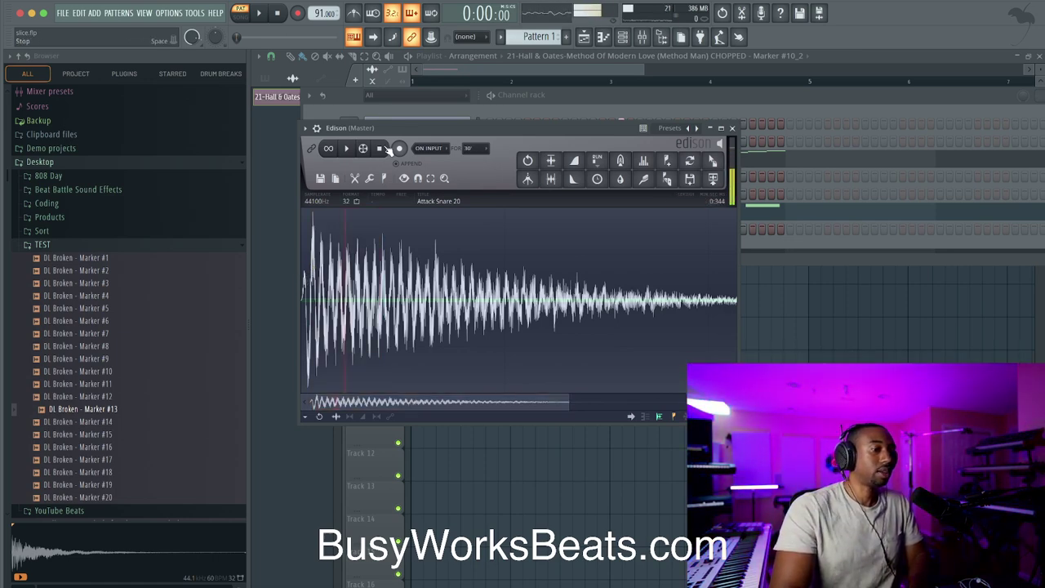
left_click(348, 149)
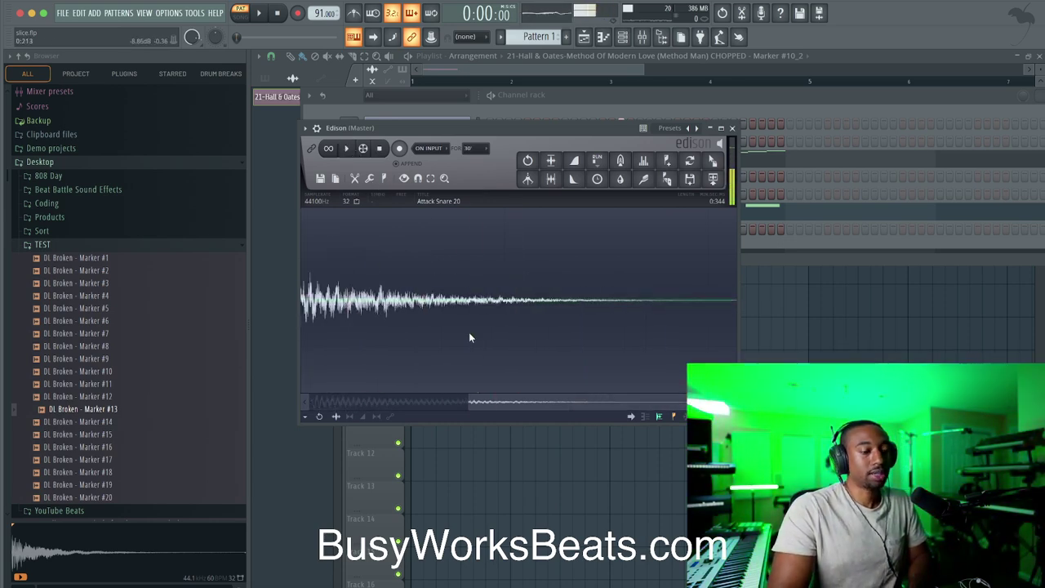
left_click_drag(493, 401, 297, 390)
scroll(369, 338, "down", 2)
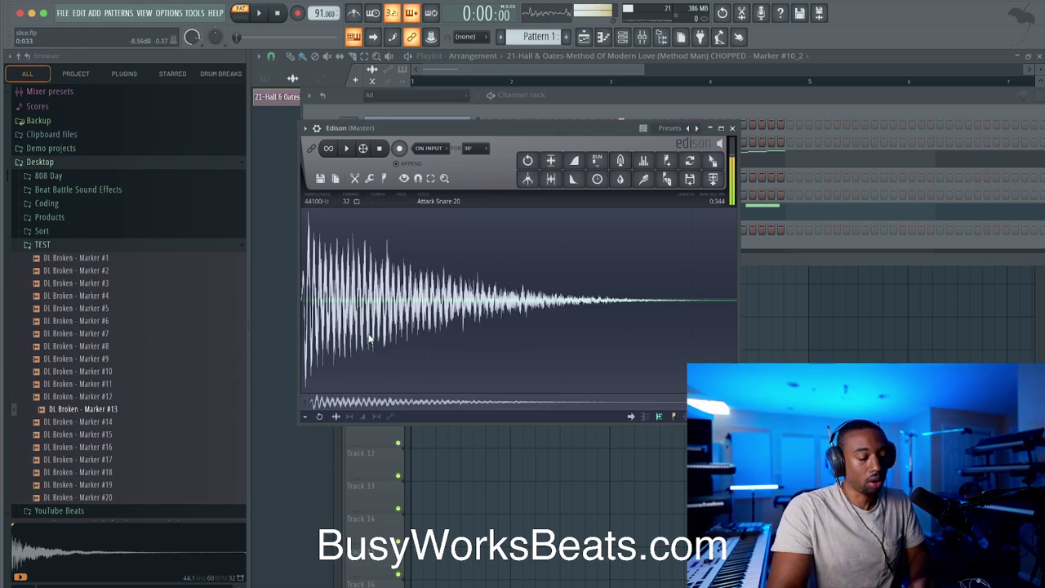
Step: Undo the recent selections and the deletion at the start of the Attack Snare 20 sample
key("super+z")
key("ctrl+z")
key("ctrl+z")
key("ctrl+z")
key("ctrl+z")
key("ctrl+z")
key("ctrl+z")
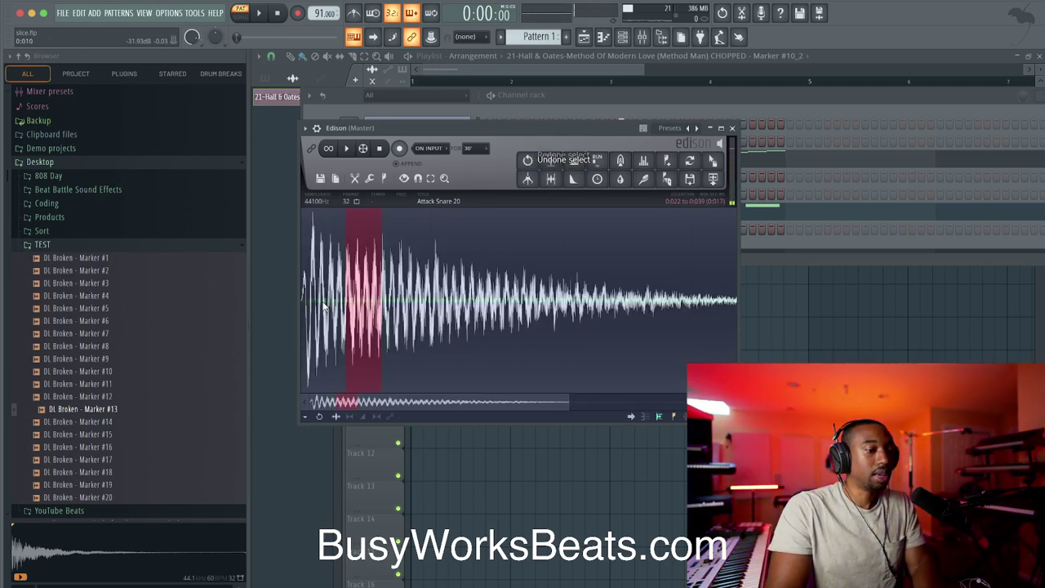
left_click(356, 179)
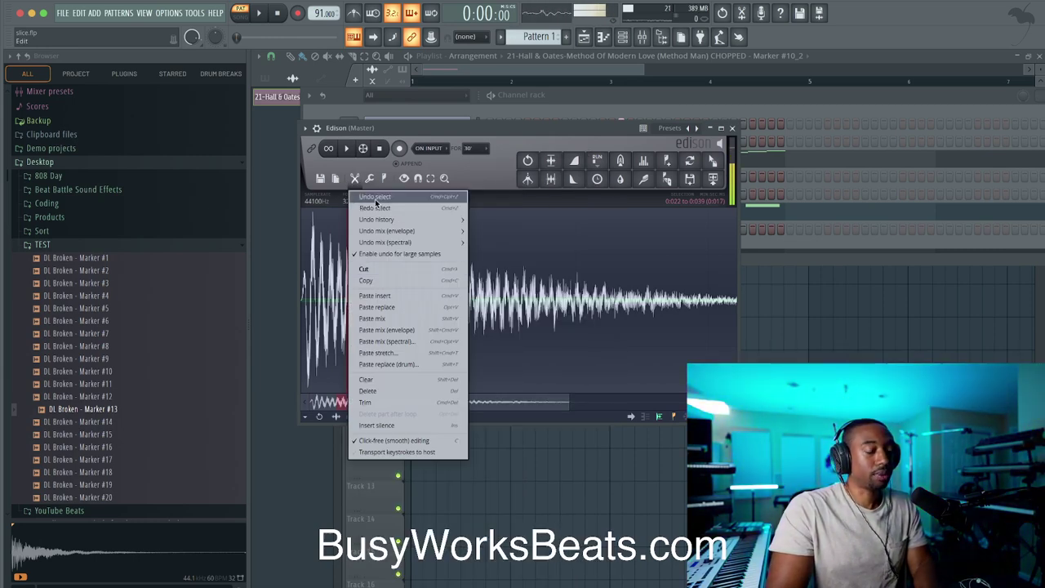
left_click(374, 198)
left_click(356, 179)
left_click(369, 198)
left_click(357, 179)
left_click(372, 197)
left_click(337, 264)
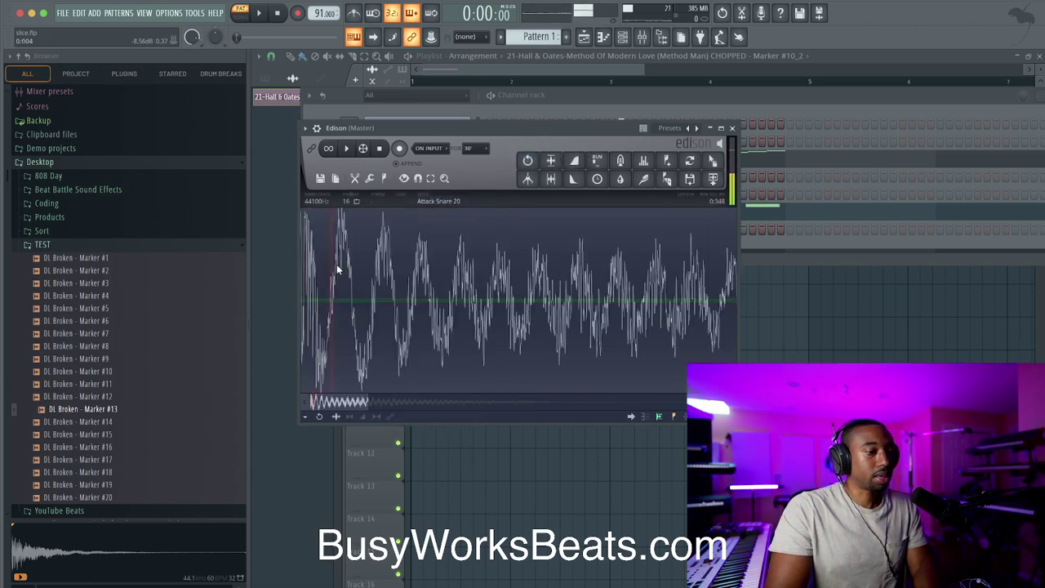
Step: Turn off click-free (smooth) editing and delete the first 0.004 seconds of the Attack Snare 20 sample
left_click(356, 179)
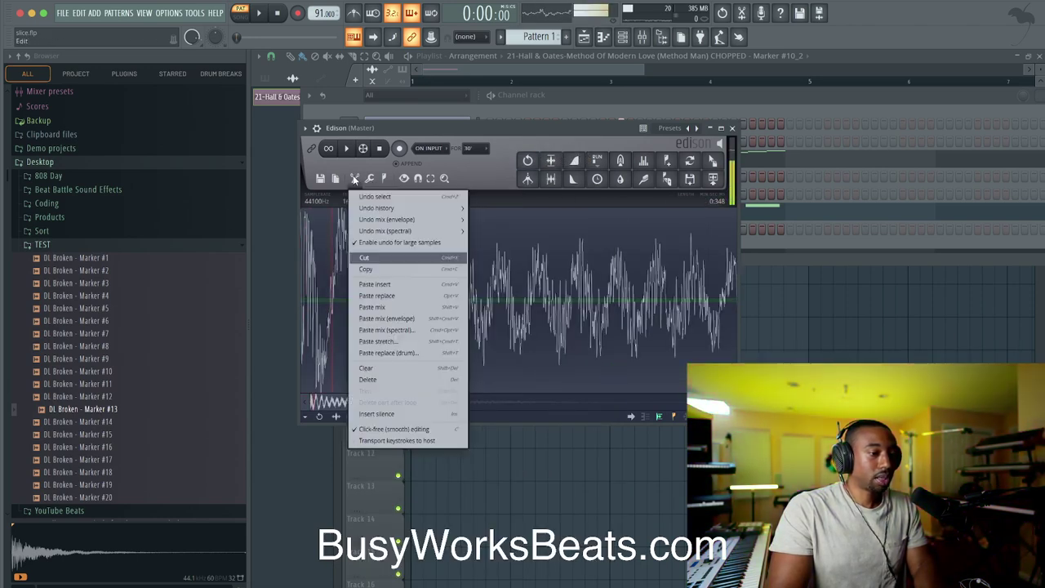
left_click(387, 431)
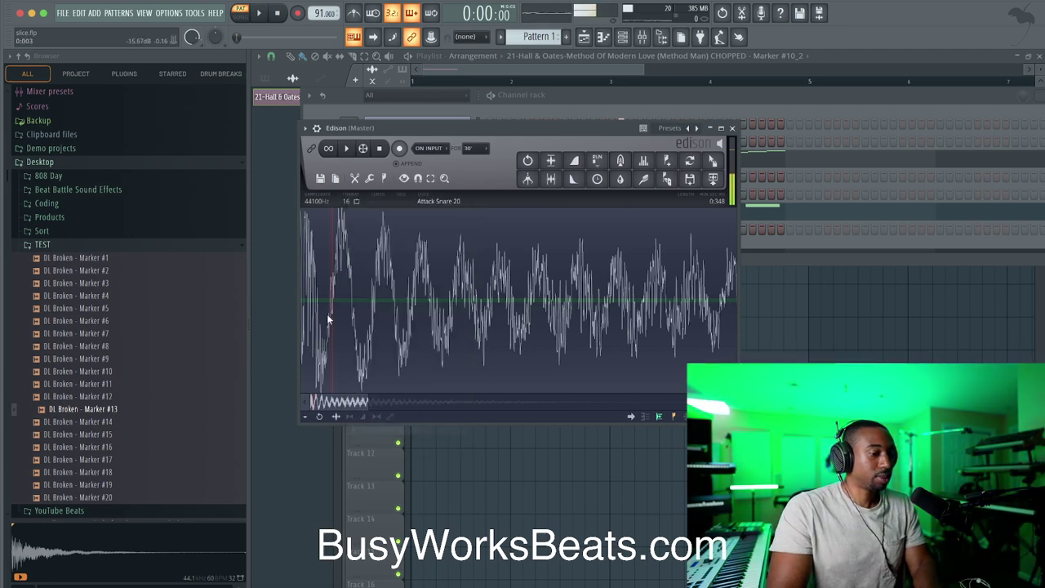
left_click_drag(338, 300, 259, 294)
scroll(334, 305, "down", 2)
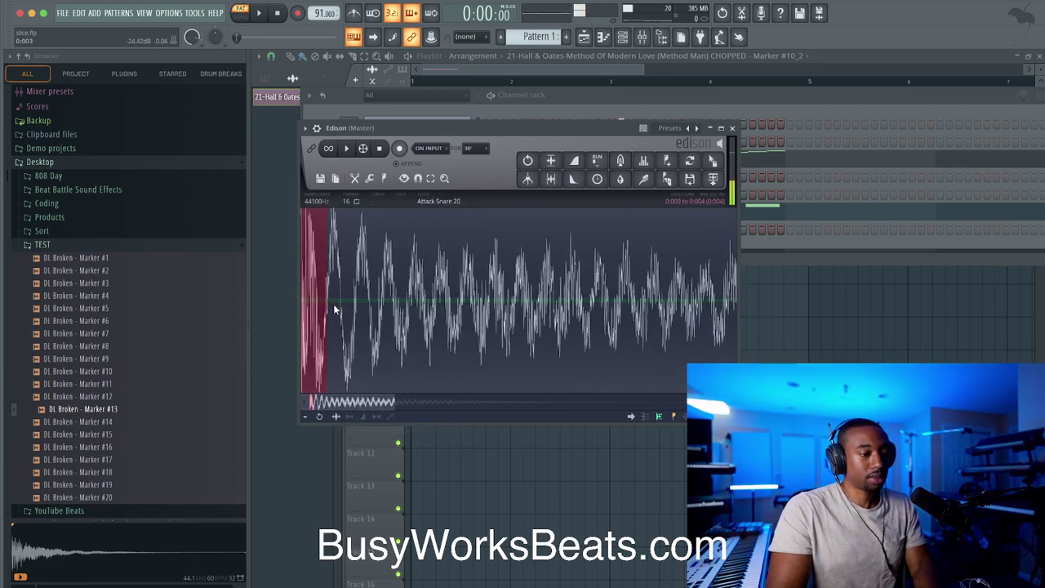
scroll(326, 307, "up", 2)
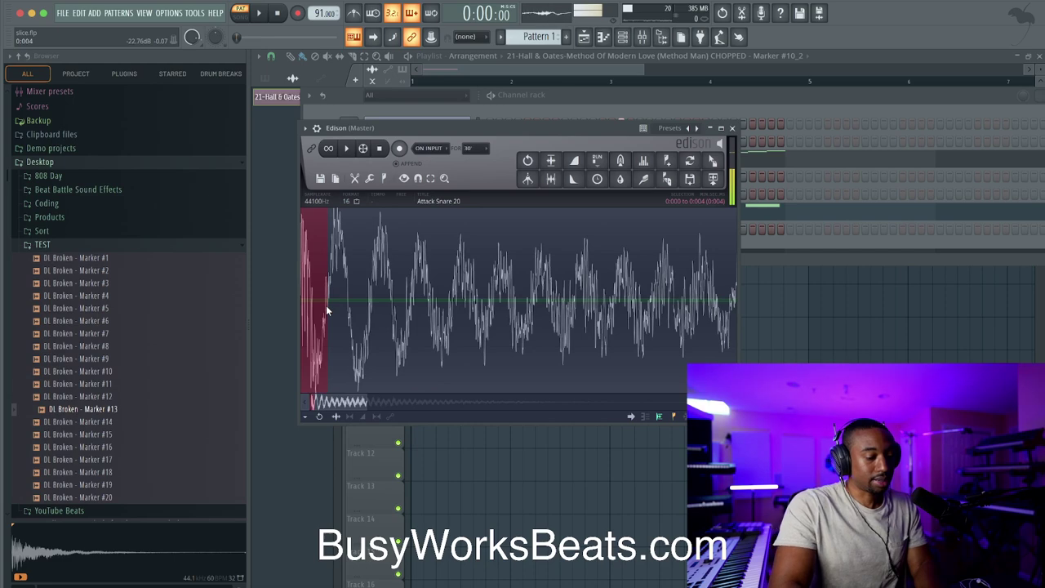
key("Delete")
scroll(347, 309, "down", 3)
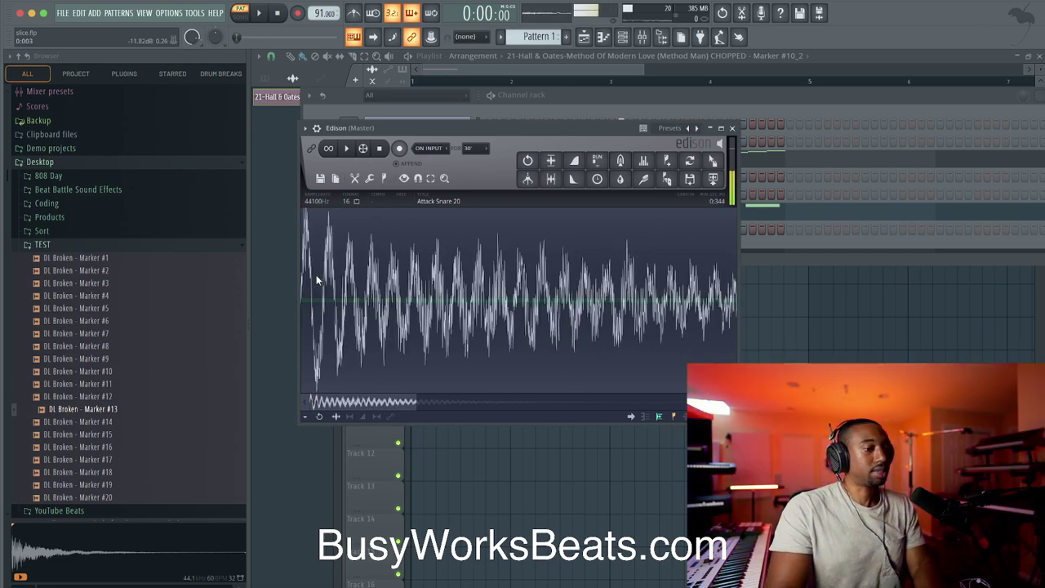
scroll(316, 277, "down", 5)
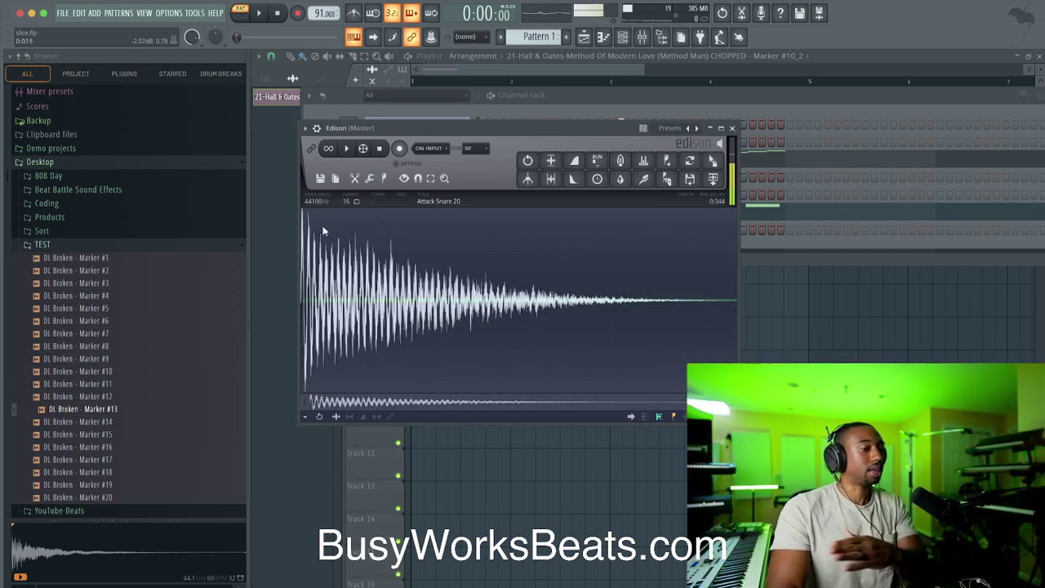
Step: Audition the edited snare and close the Edison and Attack Snare 20 windows
left_click(347, 150)
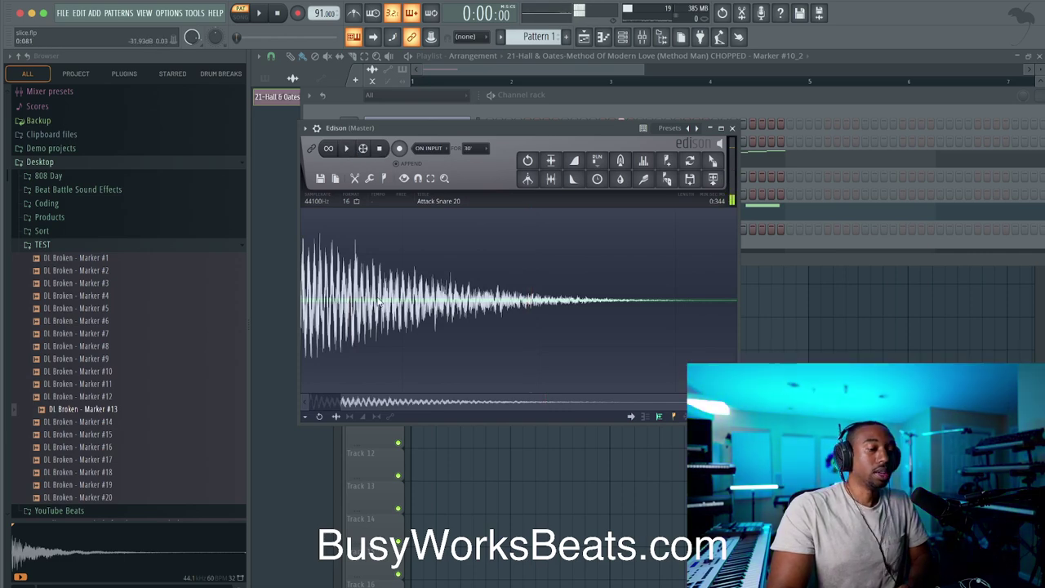
left_click(731, 128)
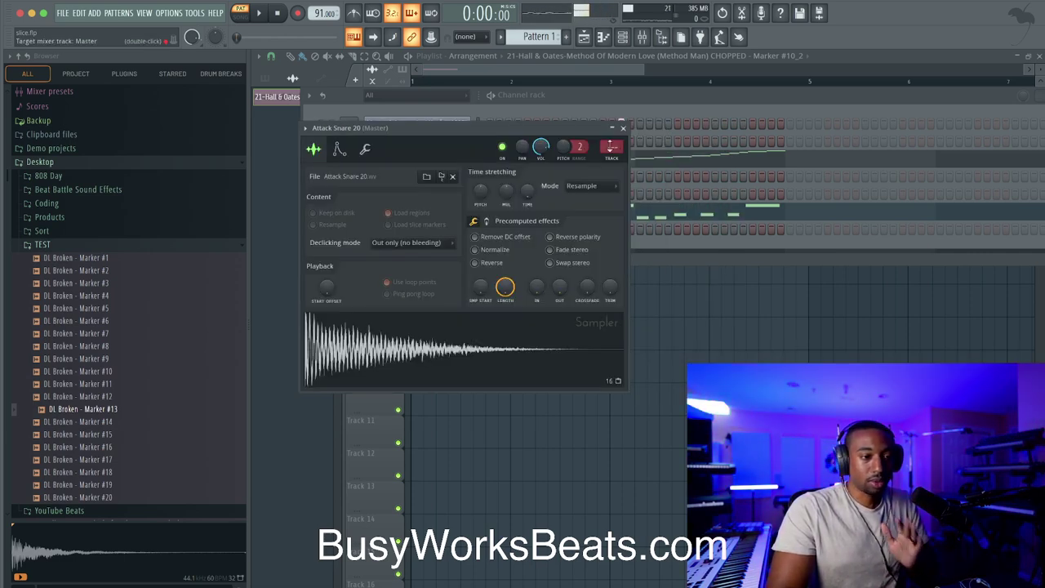
left_click(624, 128)
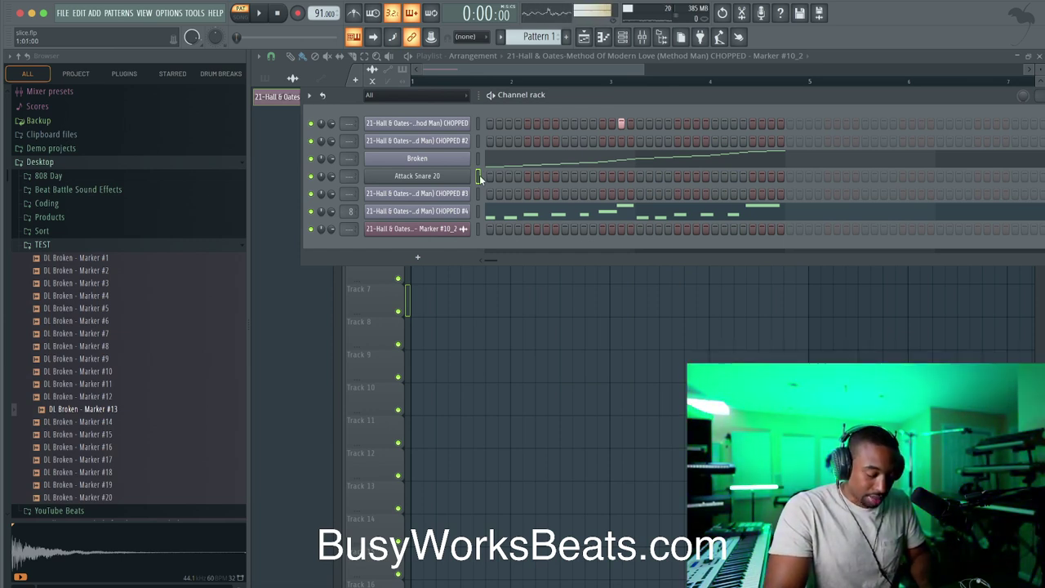
Step: Check the CHOPPED #4 Slicex channel, close it, and view deck B of the CHOPPED #3 channel
left_click(439, 213)
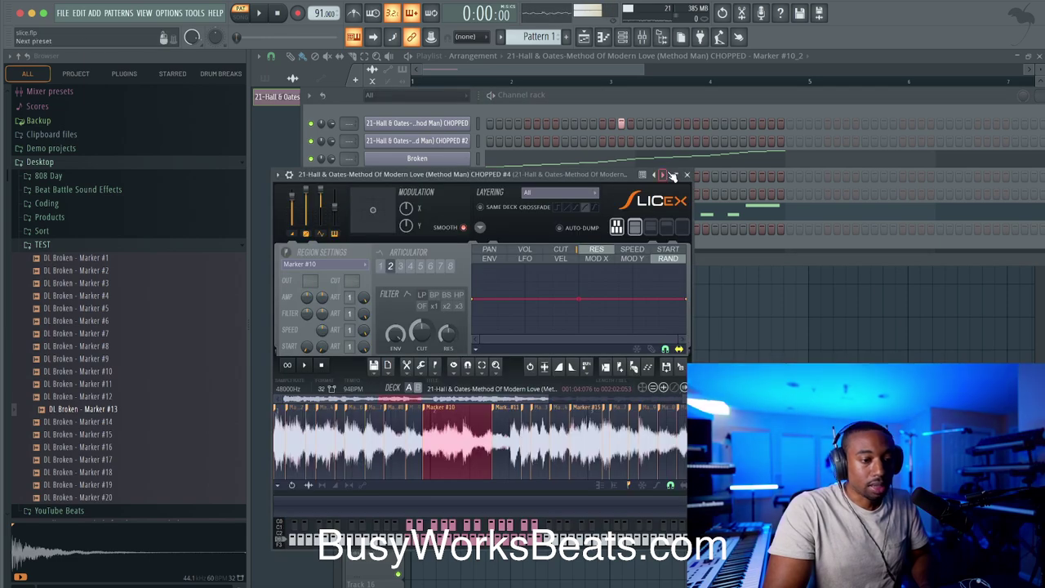
left_click(686, 175)
left_click(458, 196)
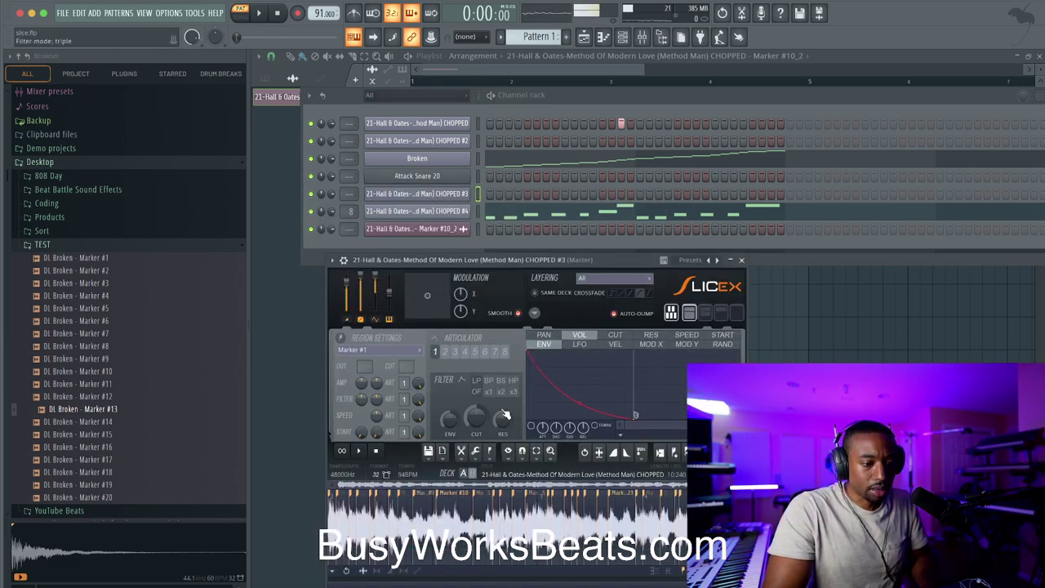
left_click(472, 475)
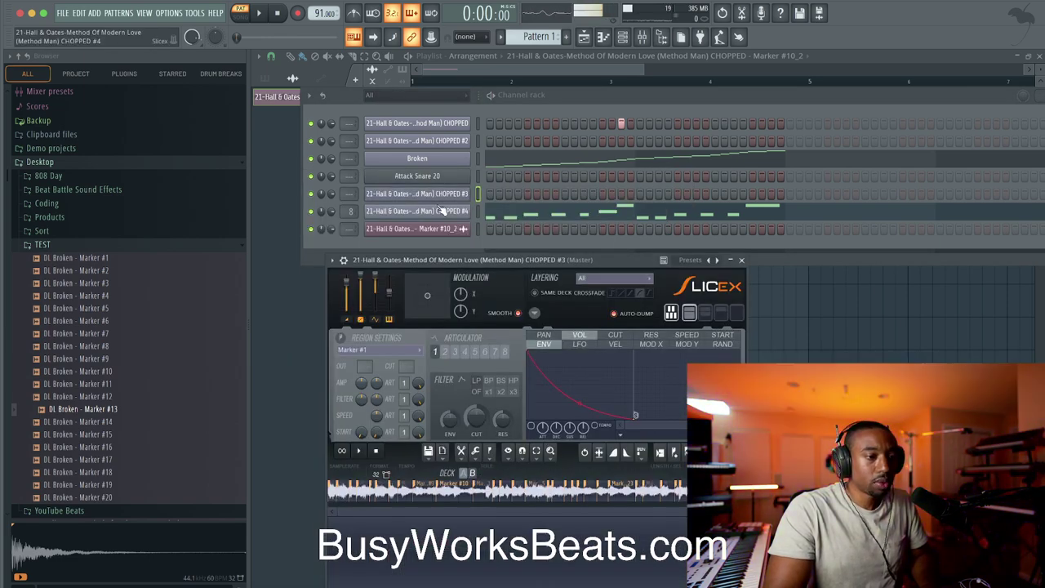
Step: Open the CHOPPED #2 Slicex channel and compare its decks A and B
left_click(443, 142)
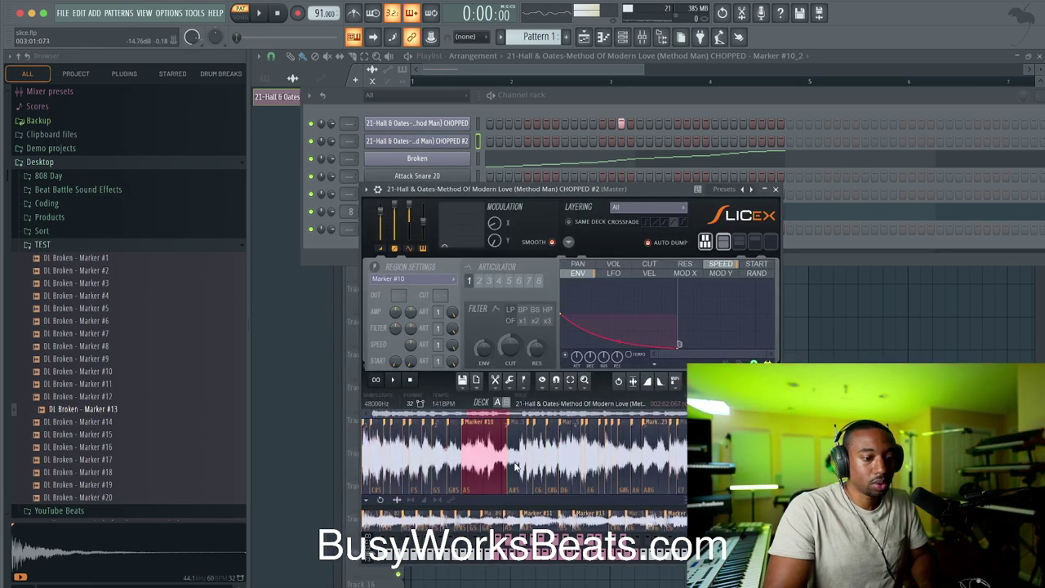
left_click(507, 403)
left_click(498, 404)
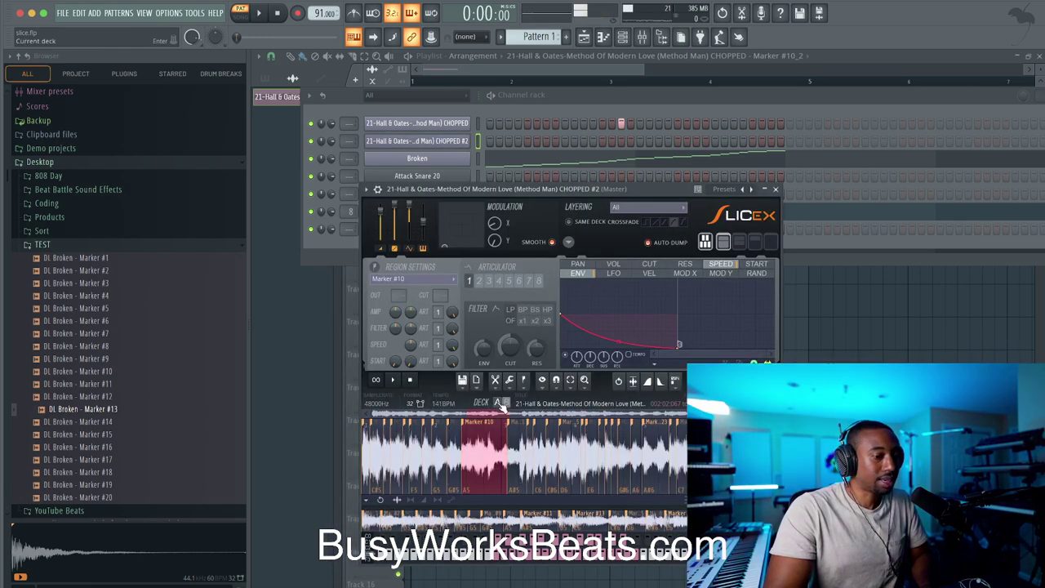
left_click(506, 402)
left_click(498, 403)
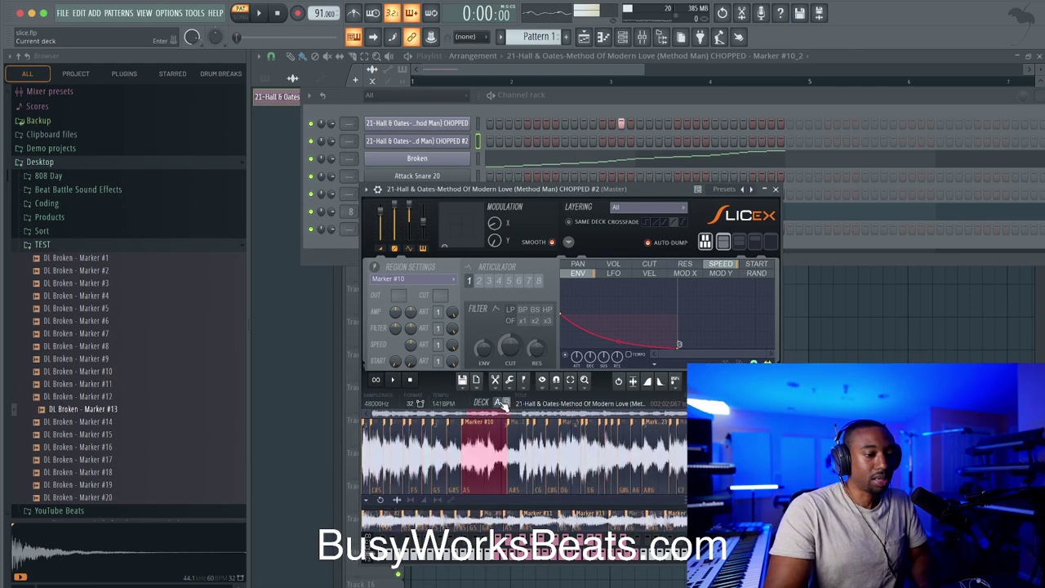
Step: Layer both decks of the CHOPPED #2 Slicex channel, check decks A and B, and review the macro commands
left_click(571, 243)
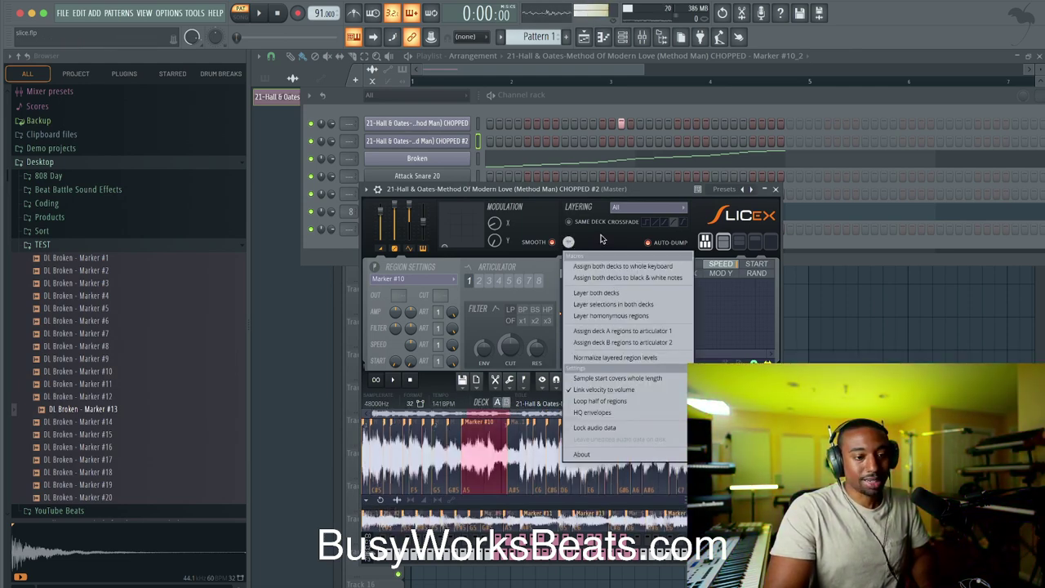
left_click(619, 295)
left_click(505, 403)
left_click(497, 402)
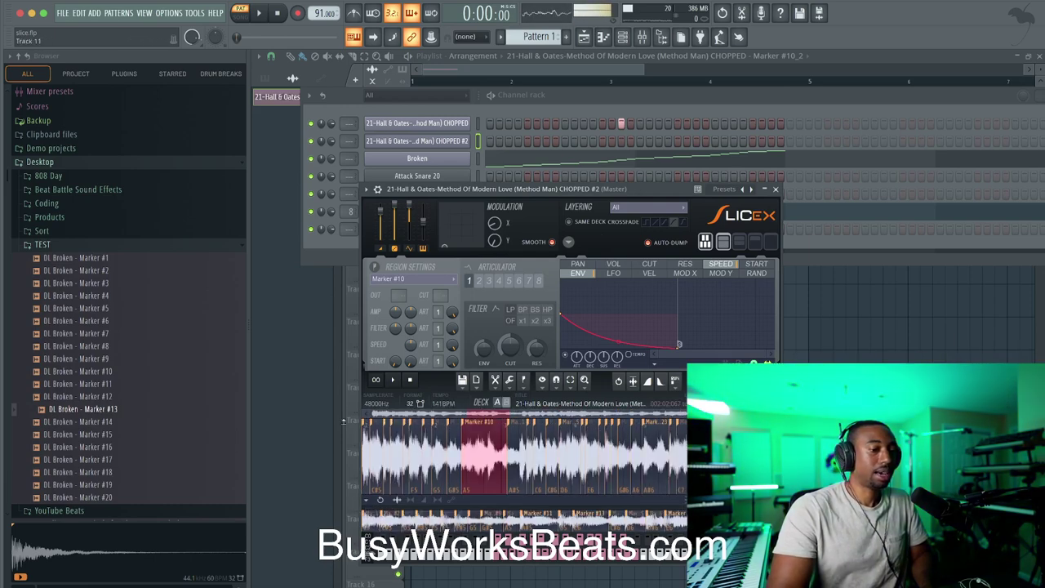
left_click(505, 403)
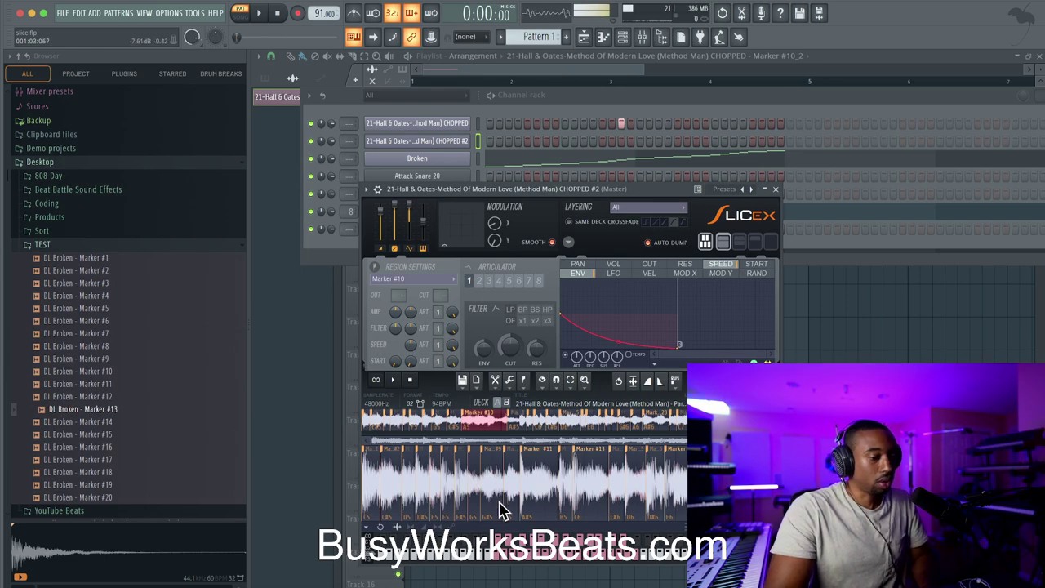
left_click(496, 403)
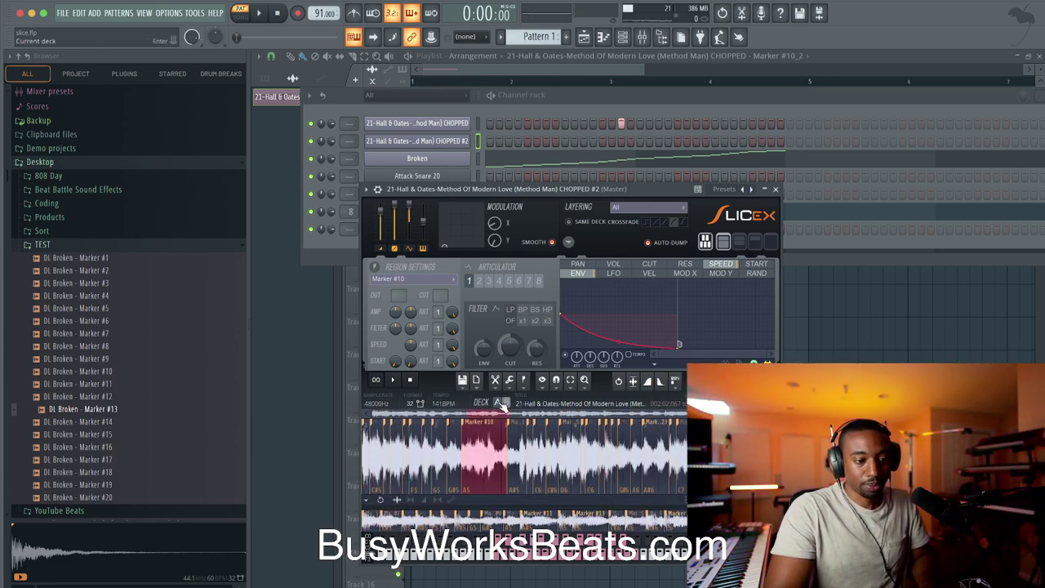
left_click(569, 242)
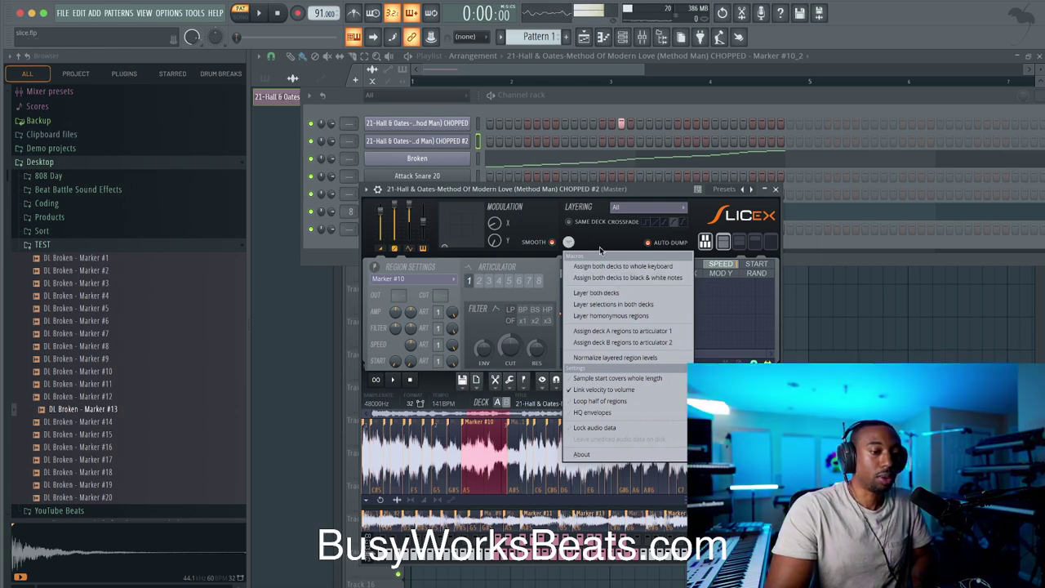
left_click(600, 244)
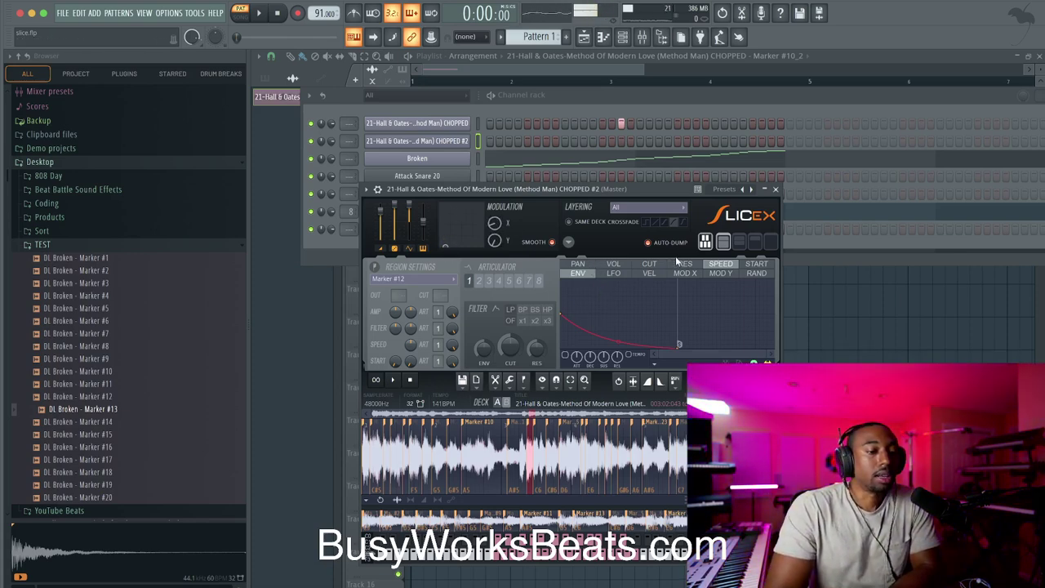
Step: Examine the articulator's editor targets for Marker #12, from pan and volume to speed and start
left_click(594, 268)
left_click(619, 266)
left_click(594, 266)
left_click(616, 267)
left_click(642, 266)
left_click(692, 266)
left_click(721, 264)
left_click(748, 265)
left_click(720, 266)
left_click(683, 265)
left_click(654, 265)
left_click(627, 265)
Step: Show the filter cutoff's velocity mapping for Marker #12 and switch to its Mod X mapping
left_click(655, 265)
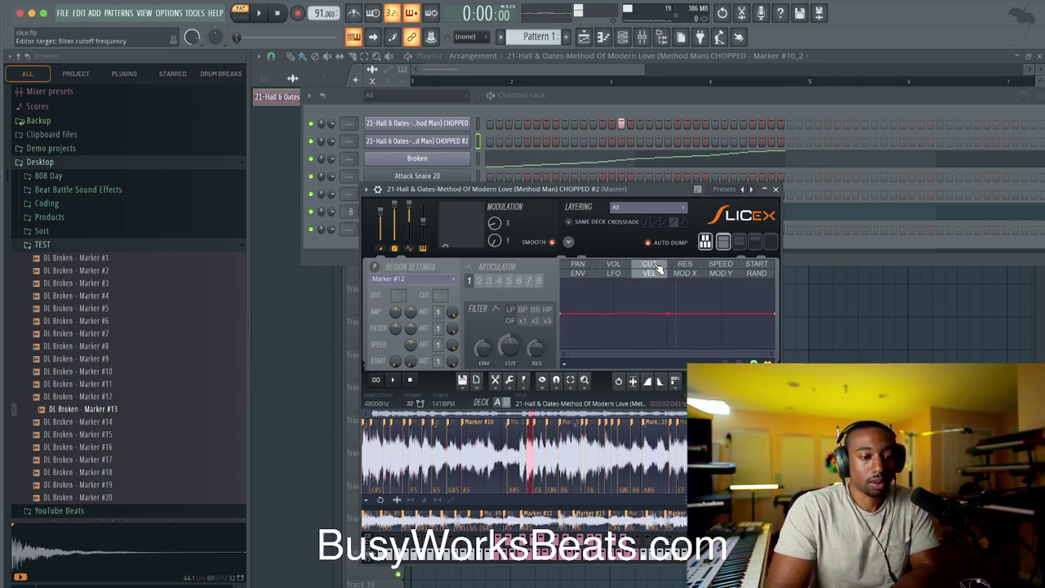
left_click(650, 272)
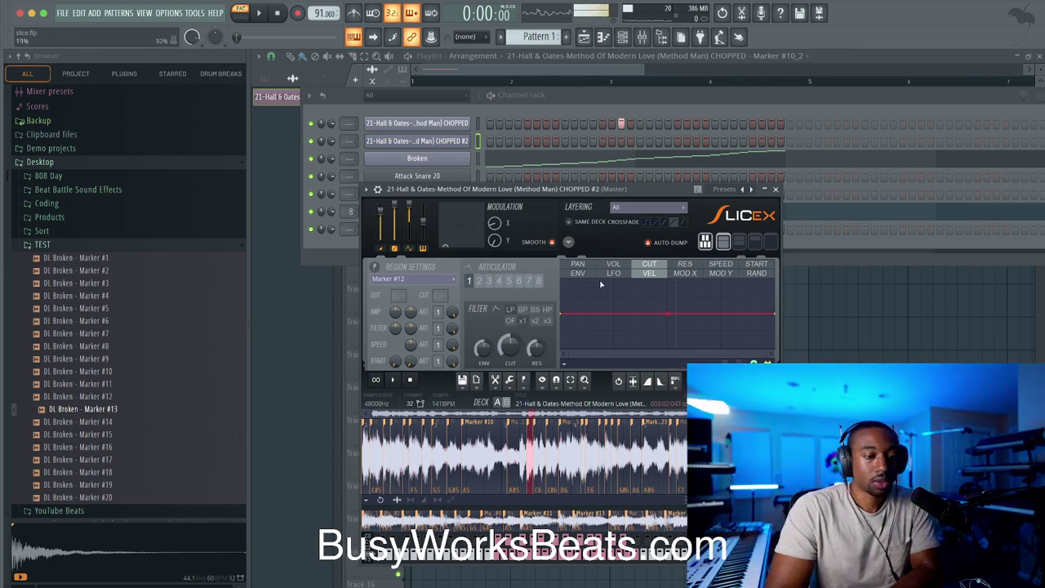
left_click(695, 275)
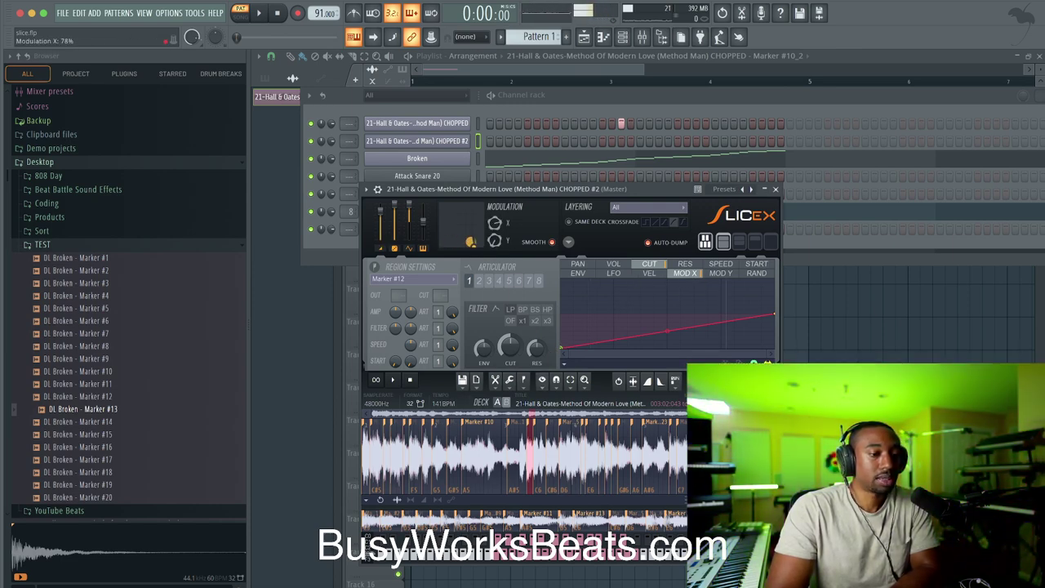
Step: Record a slice performance from the CHOPPED #2 channel into Pattern 2 as notes and automation, with the metronome on
left_click_drag(452, 241, 466, 242)
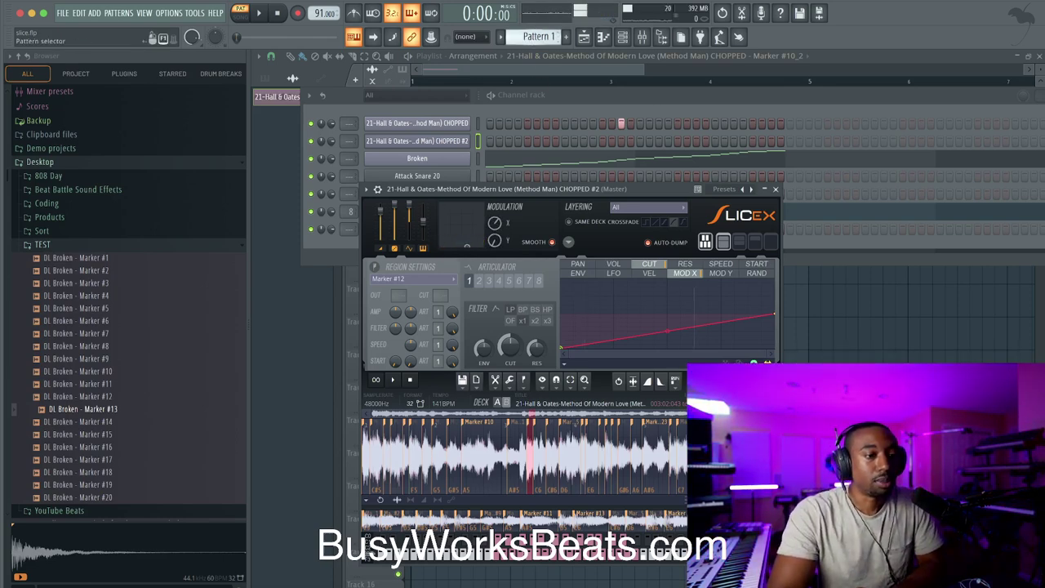
scroll(535, 37, "down", 1)
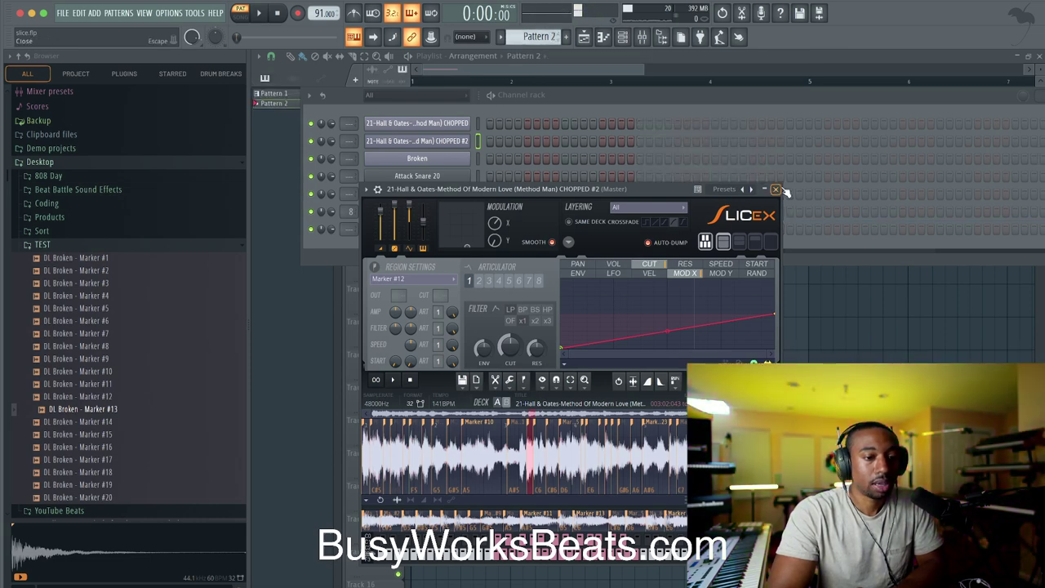
left_click(777, 189)
left_click(354, 13)
left_click(298, 13)
left_click(558, 365)
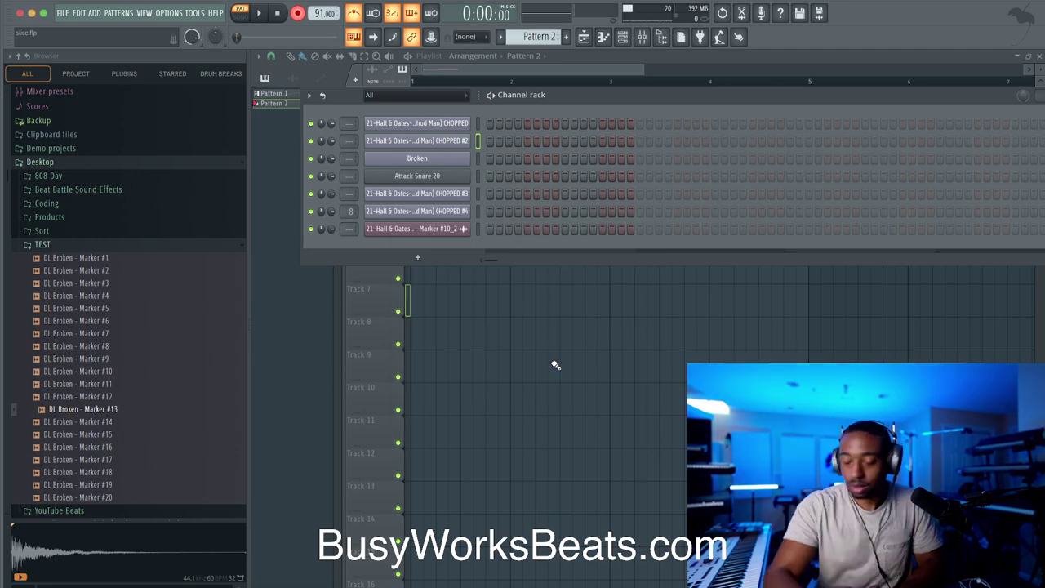
key("space")
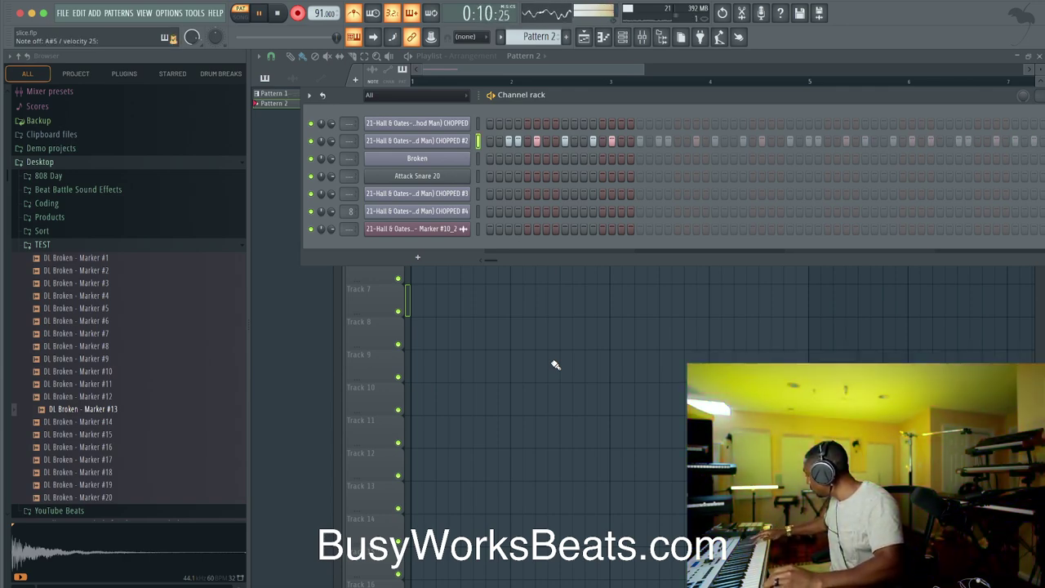
key("space")
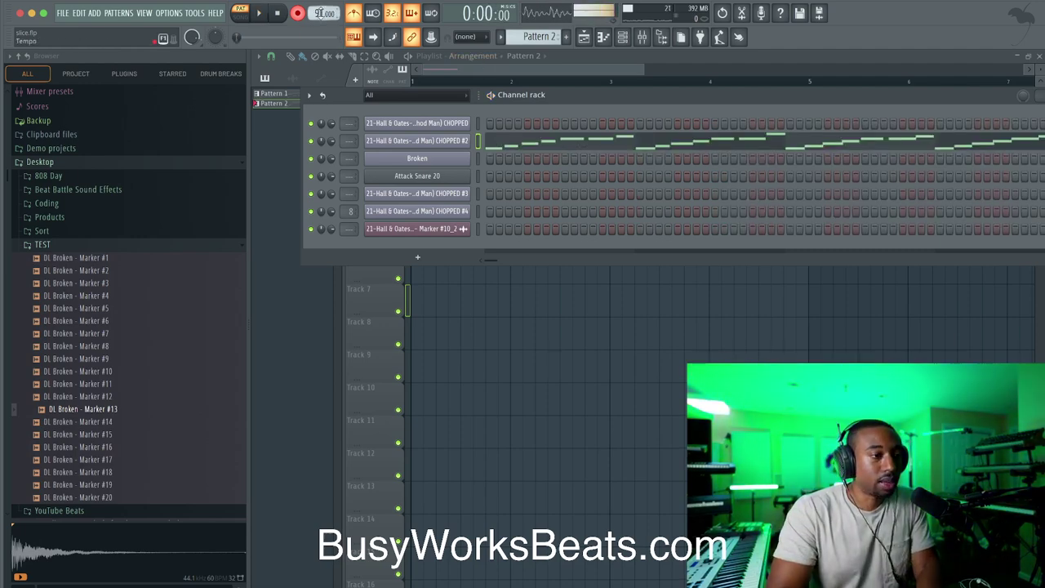
Step: Reopen the CHOPPED #2 Slicex channel and try X/Y modulation movements while Pattern 2 plays
left_click(416, 141)
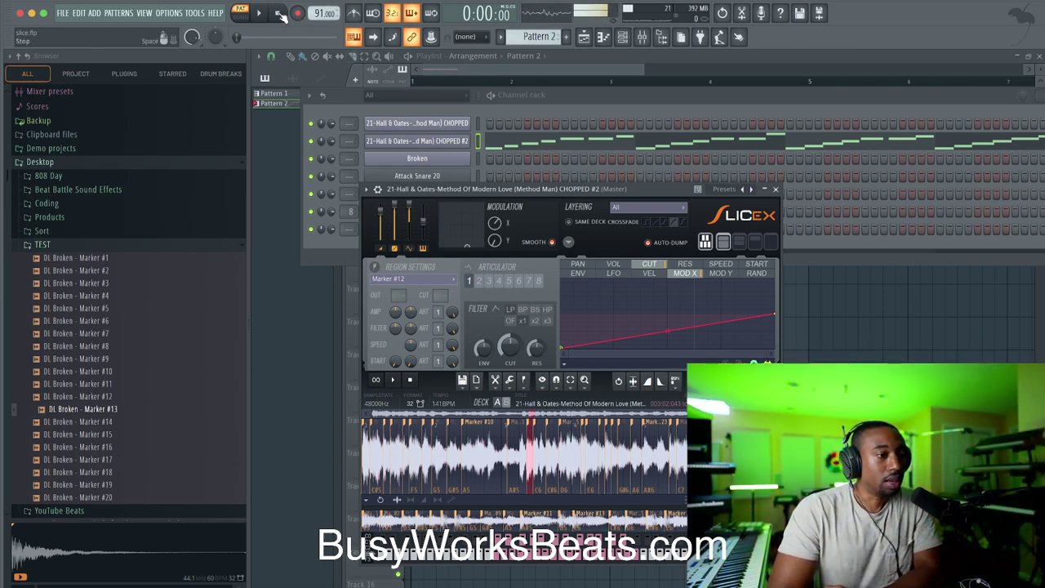
key("space")
left_click_drag(478, 241, 446, 242)
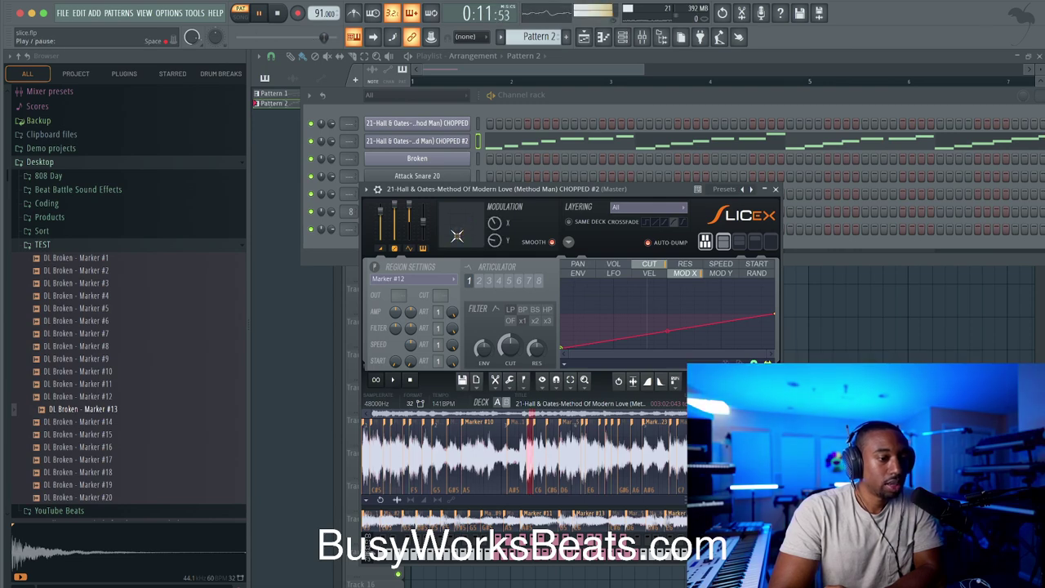
key("space")
Step: Record Slicex X/Y modulation movements into Pattern 2 as notes and automation, and play the pattern back
key("r")
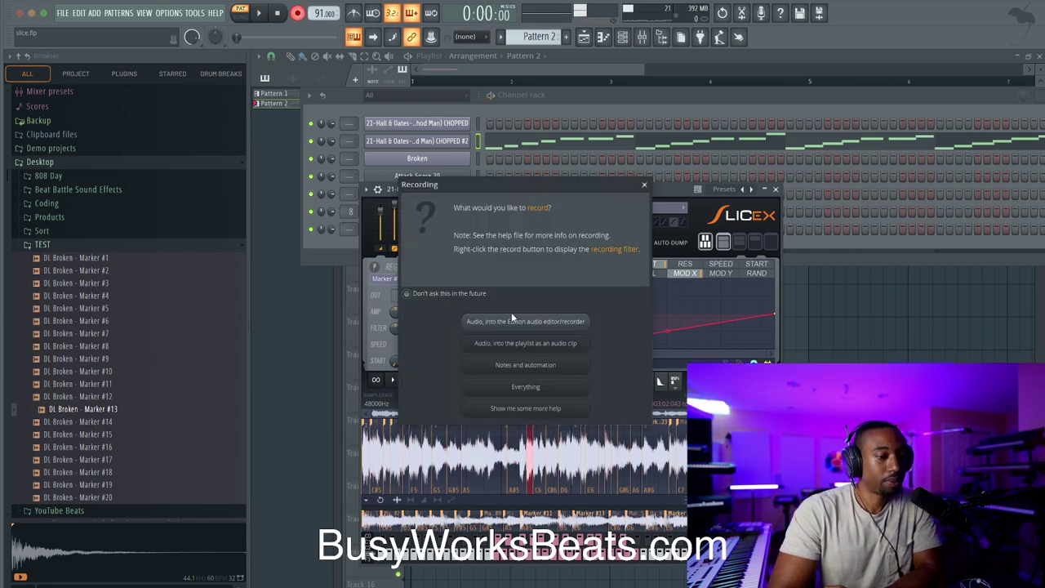
left_click(526, 367)
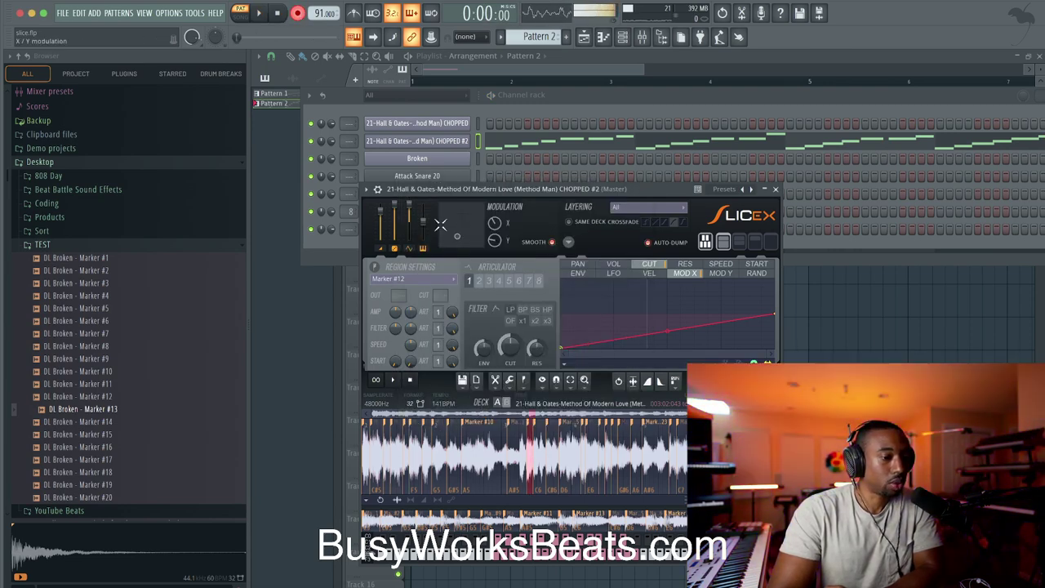
left_click(261, 13)
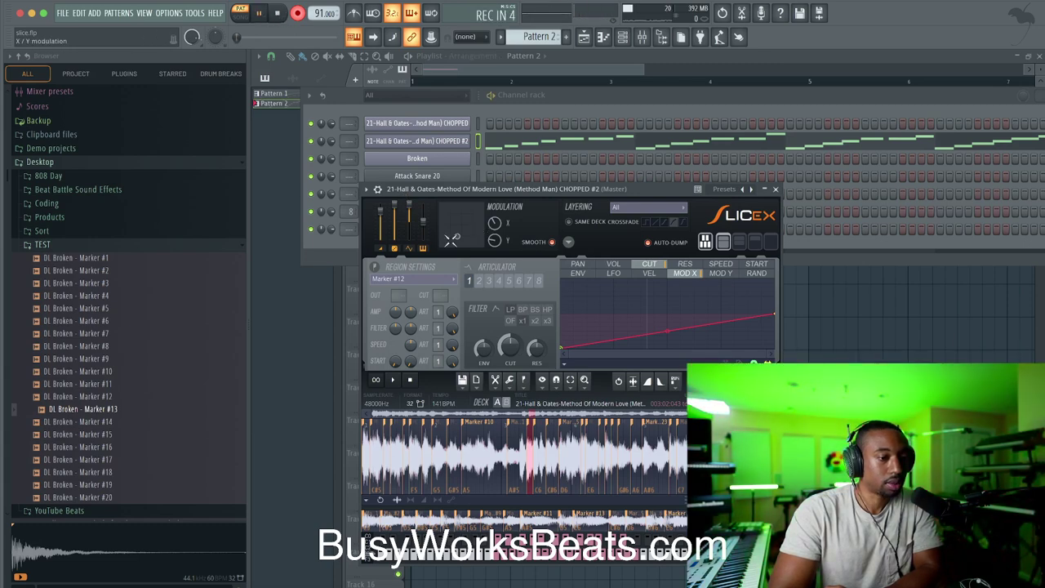
mouse_move(461, 239)
left_mouse_down()
mouse_move(443, 242)
mouse_move(469, 215)
mouse_move(447, 242)
left_mouse_up()
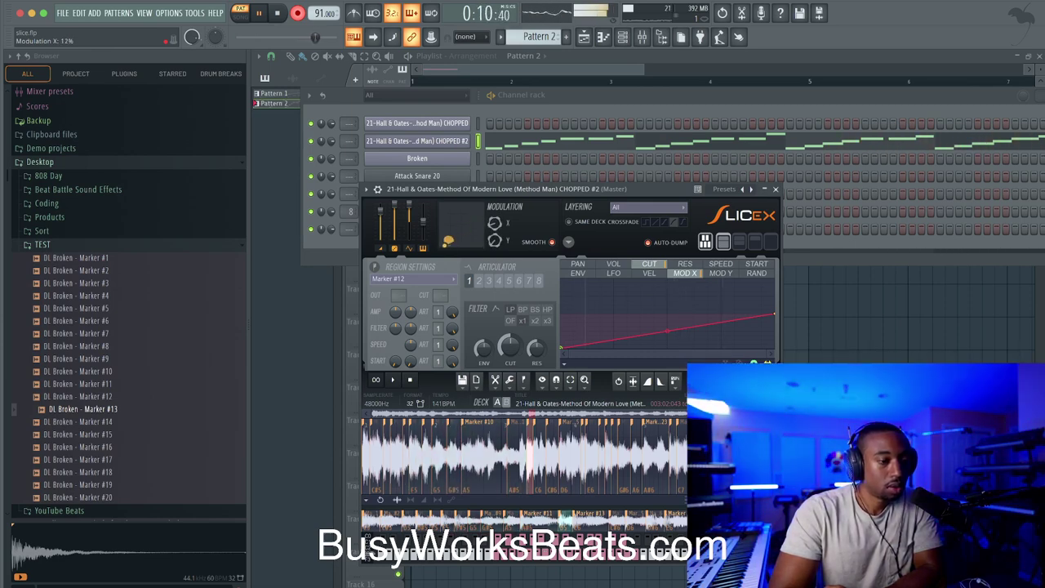
left_click(262, 14)
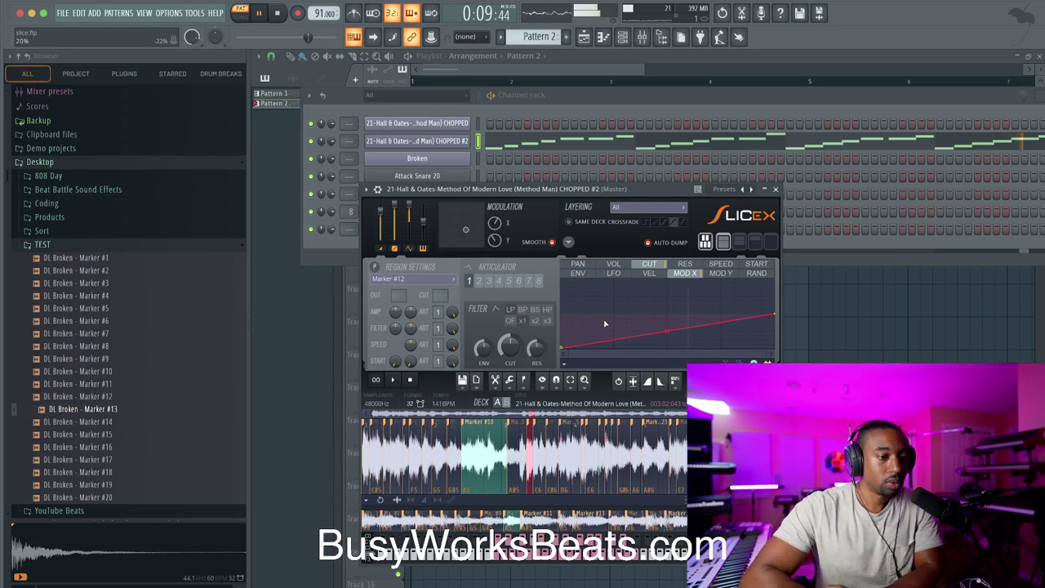
Step: Map Mod Y to panning in the articulator with a straight ramp rising from minimum to maximum
left_click(729, 274)
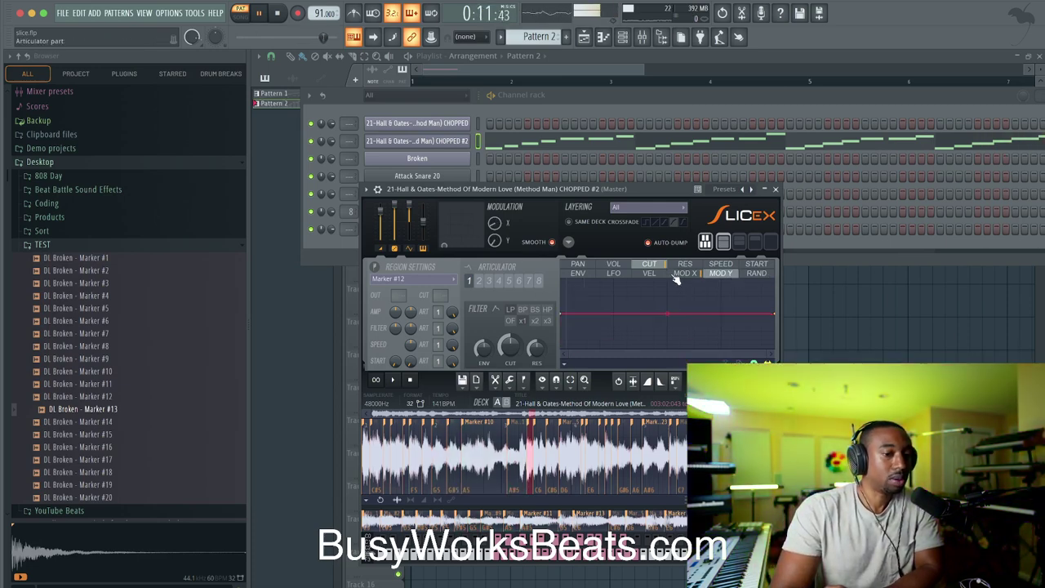
left_click(577, 264)
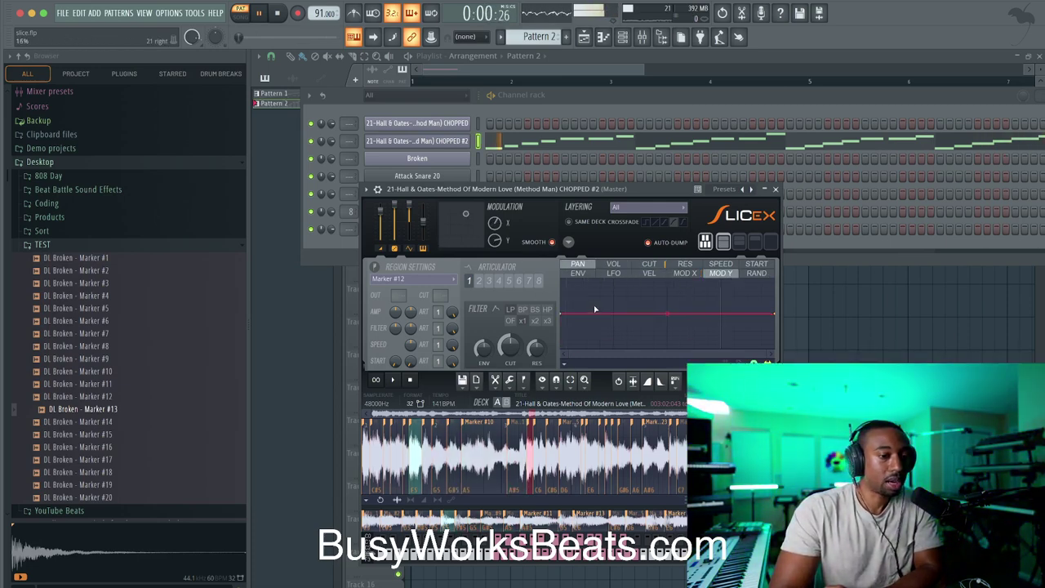
left_click_drag(566, 320, 563, 349)
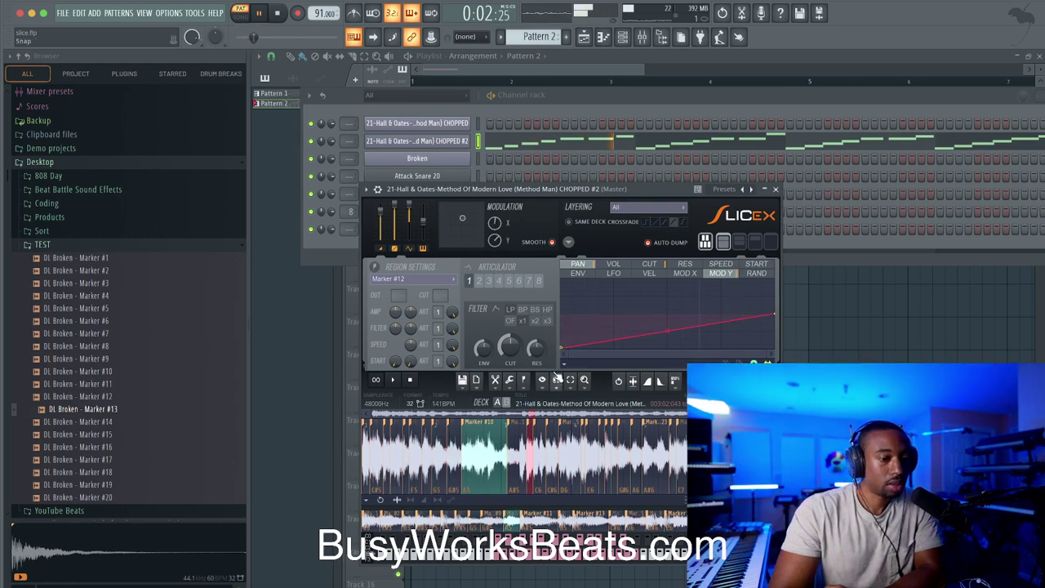
left_click_drag(775, 312, 776, 276)
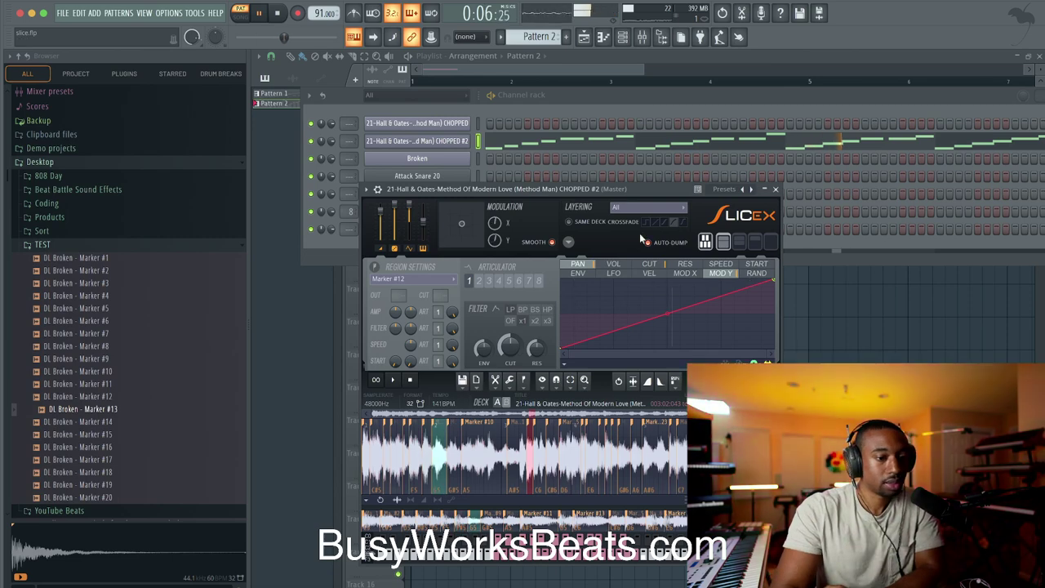
Step: Show the articulator's filter cutoff target, adjust the filter cutoff amount, and restart Pattern 2's playback
left_click(649, 265)
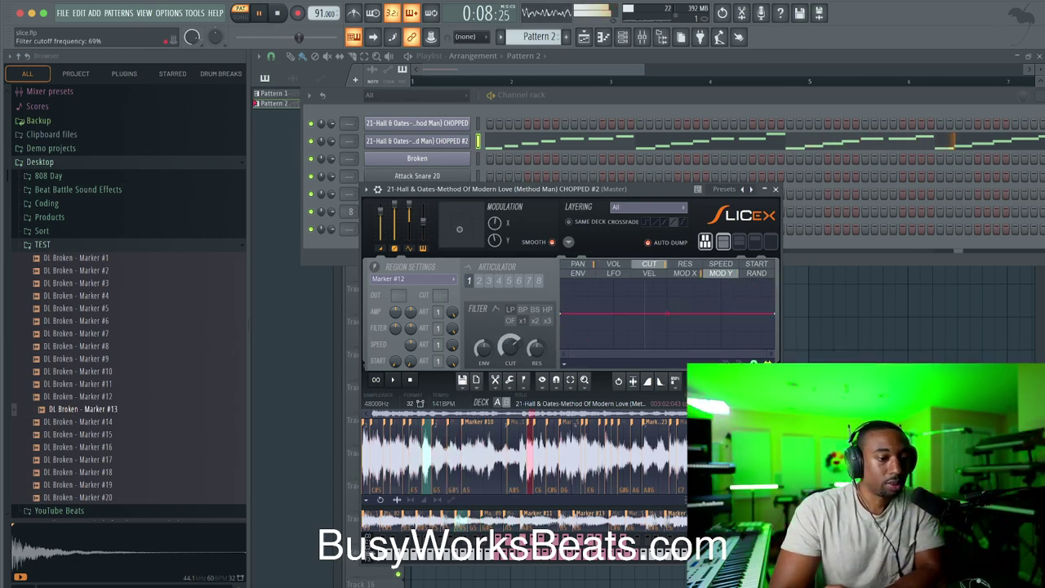
left_click_drag(509, 347, 507, 350)
left_click(277, 13)
left_click(260, 13)
Step: Review the recorded slice notes of CHOPPED #2 in the piano roll during playback, and stop playback after closing it
left_click(578, 141)
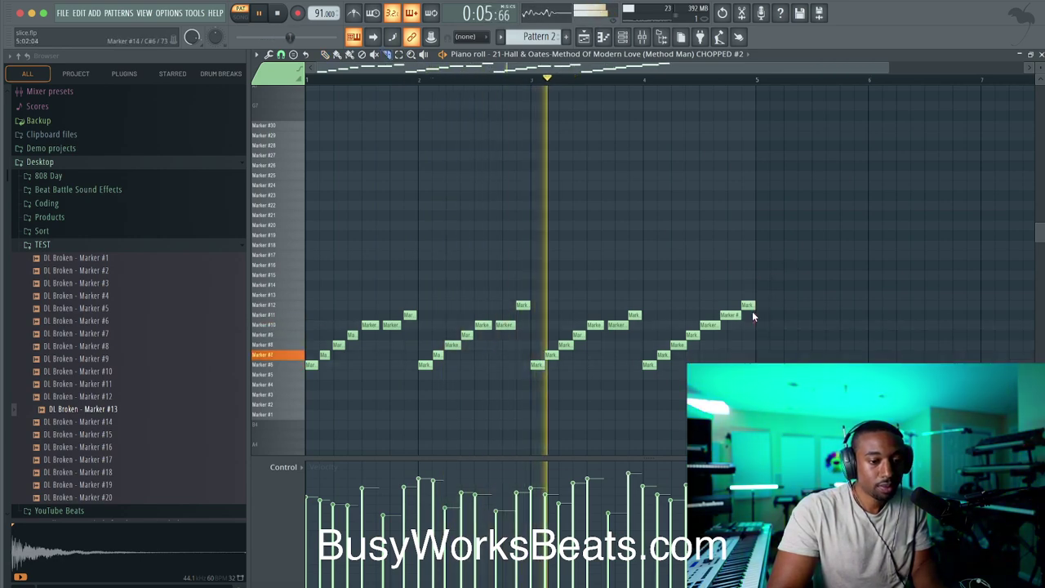
left_click(1041, 55)
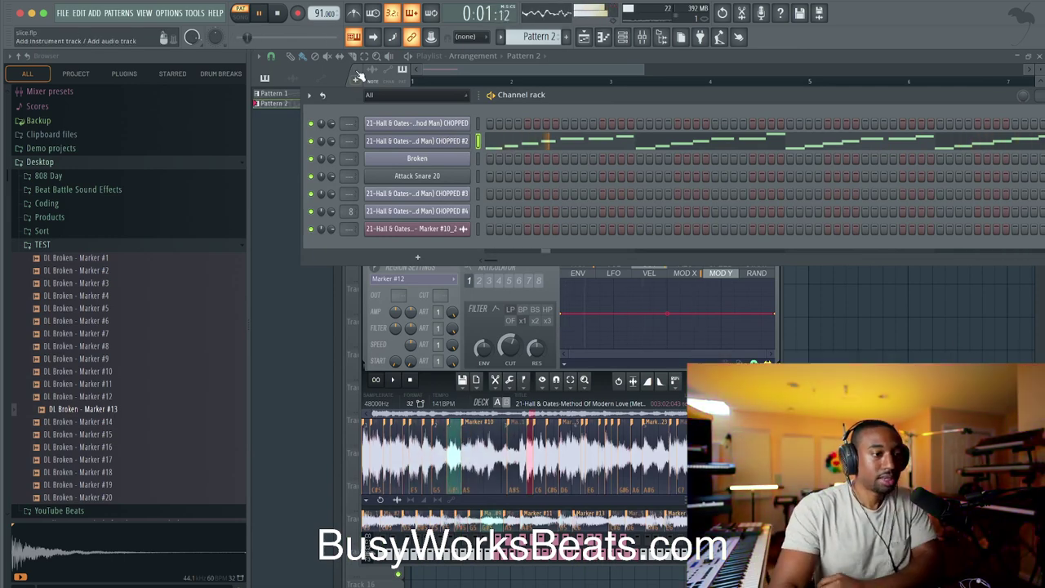
left_click(278, 13)
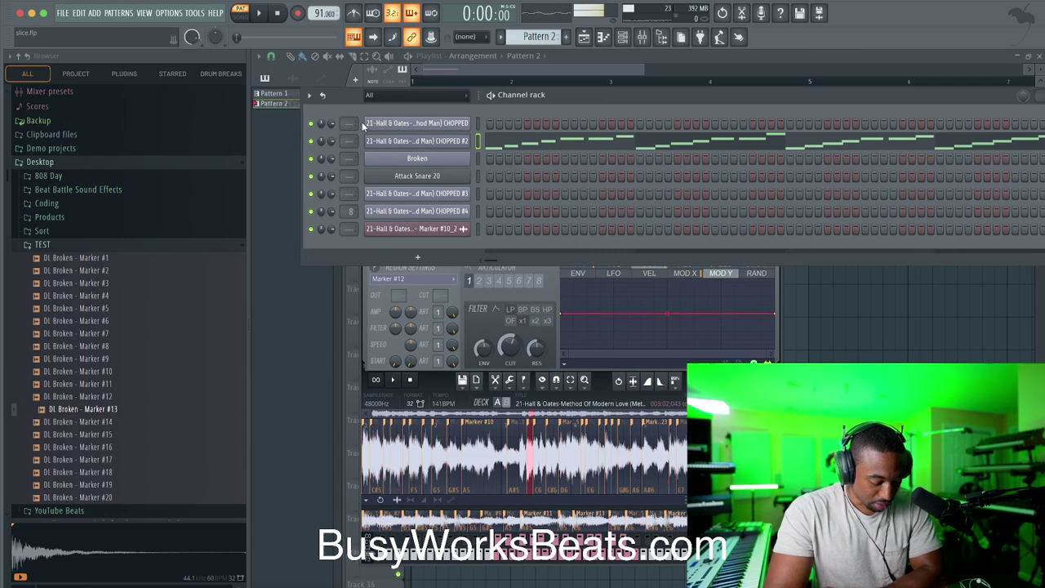
Step: Shape the articulator's envelope for slice speed, trying different curve points and tension while auditioning slices
left_click(563, 280)
left_click(719, 265)
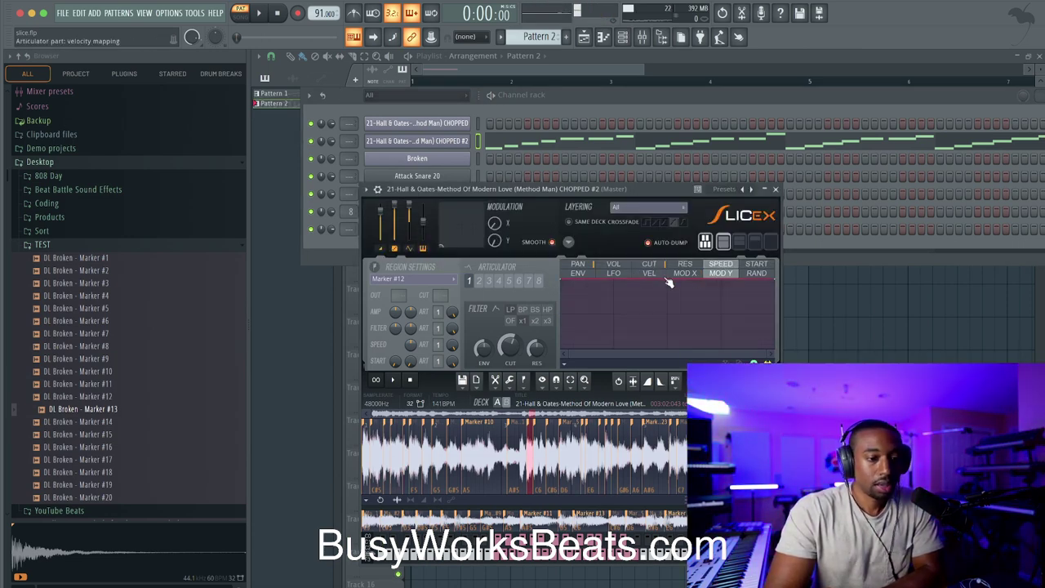
left_click(581, 275)
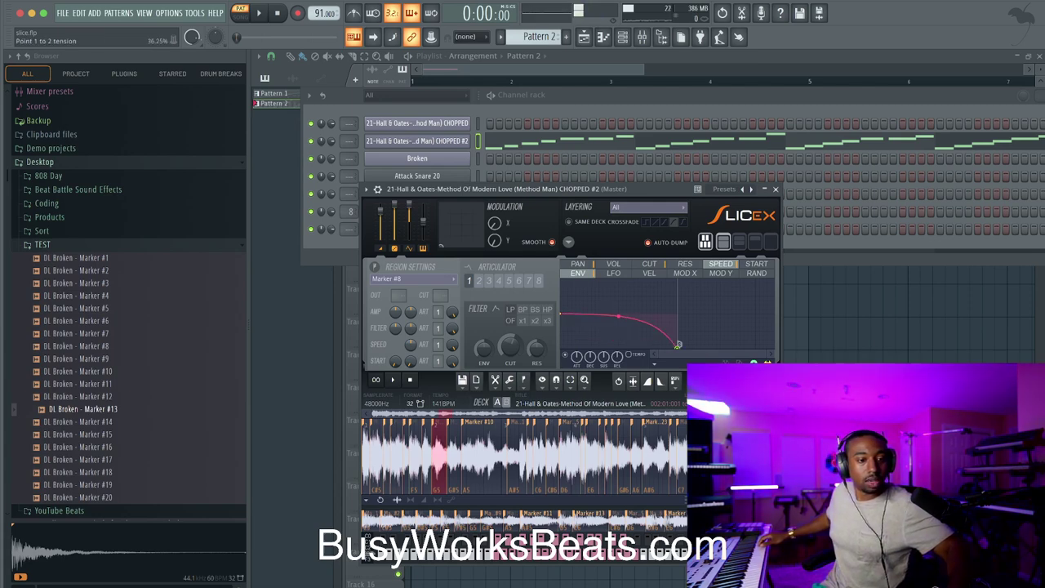
scroll(678, 344, "up", 3)
mouse_move(619, 314)
left_mouse_down()
mouse_move(618, 340)
mouse_move(618, 324)
left_mouse_up()
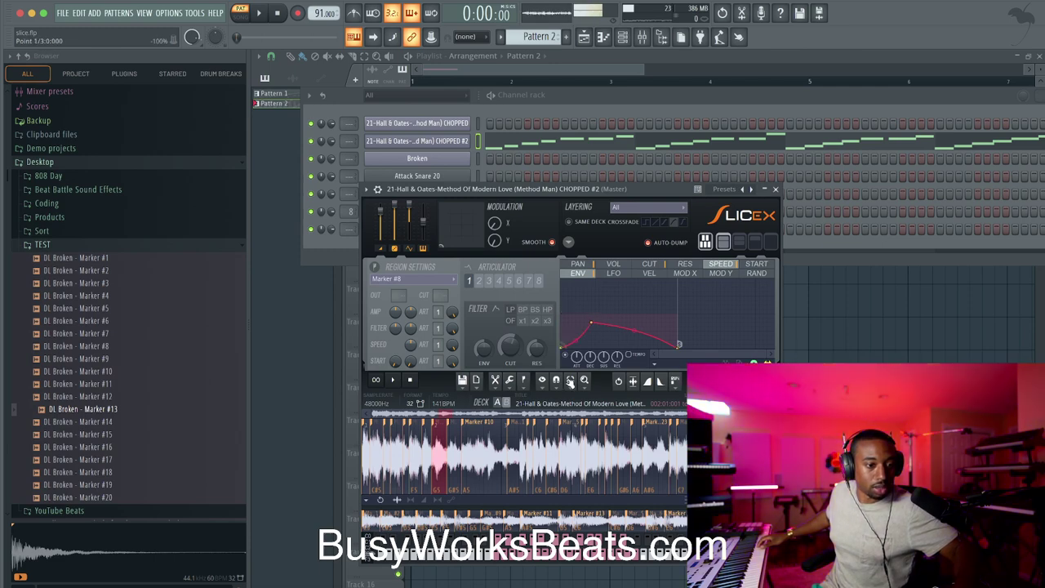
left_click_drag(594, 323, 574, 312)
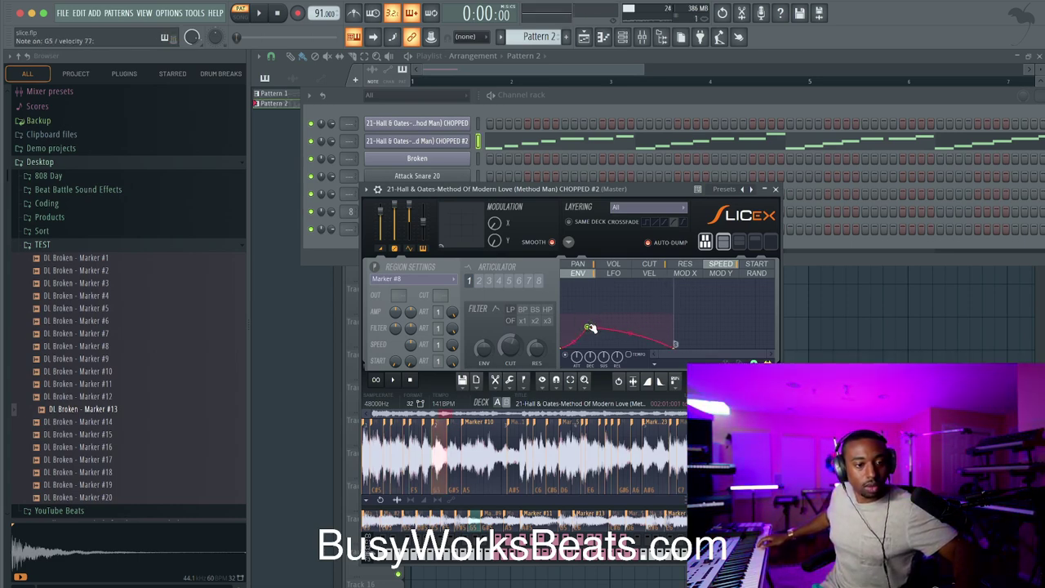
left_click_drag(590, 328, 506, 299)
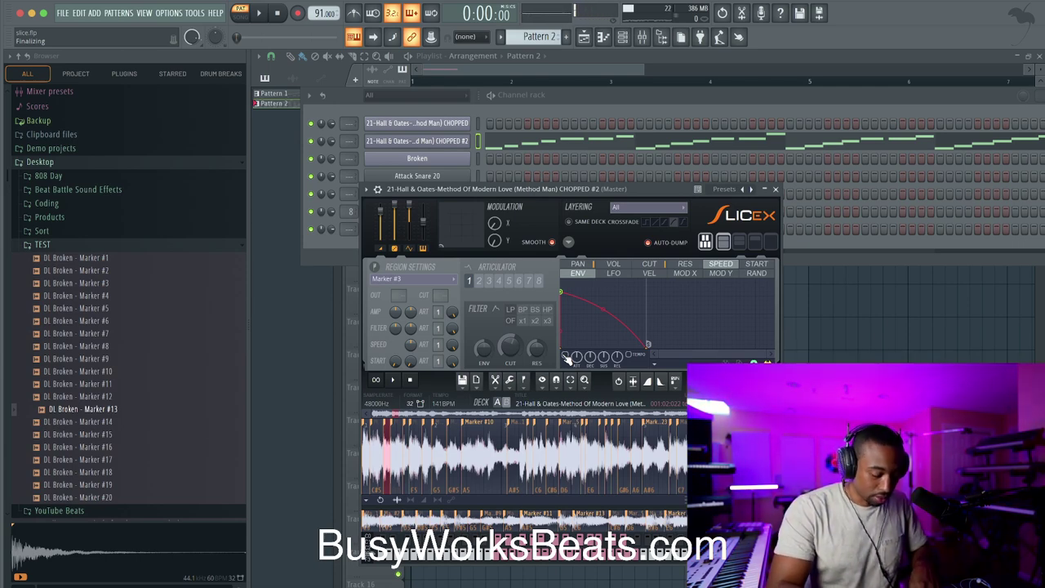
Step: Turn on portamento in the polyphony settings of the CHOPPED #2 channel
left_click(379, 189)
left_click(402, 210)
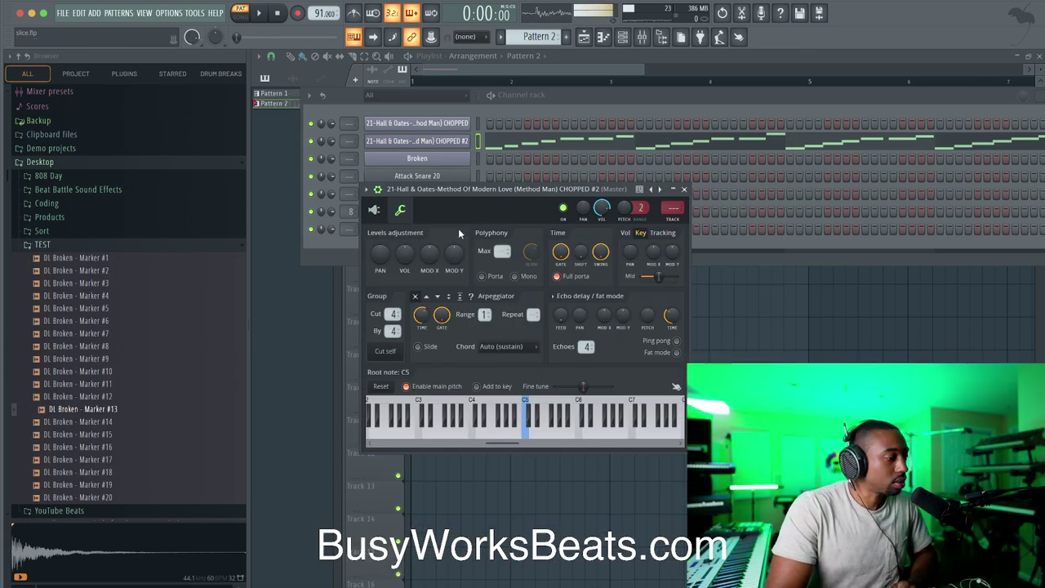
left_click(492, 276)
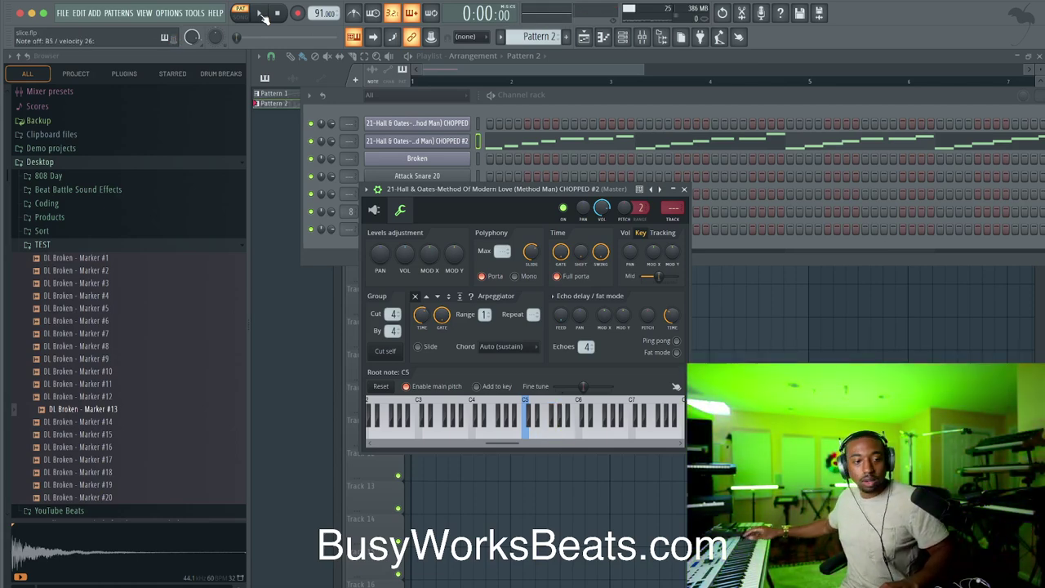
Step: Flatten the articulator's Mod Y panning mapping to a level centre line and close the Slicex window
left_click(376, 210)
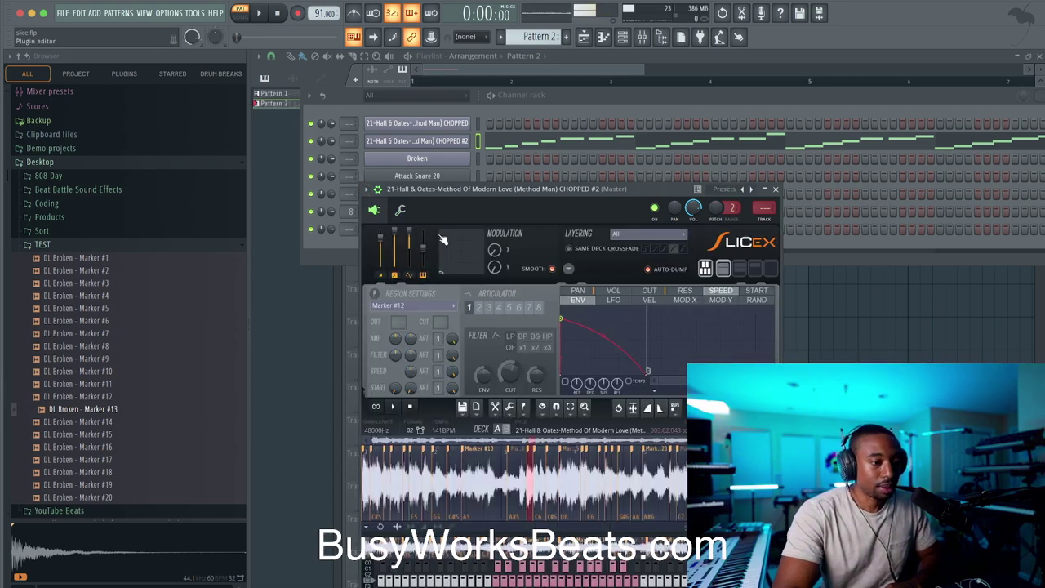
left_click(577, 290)
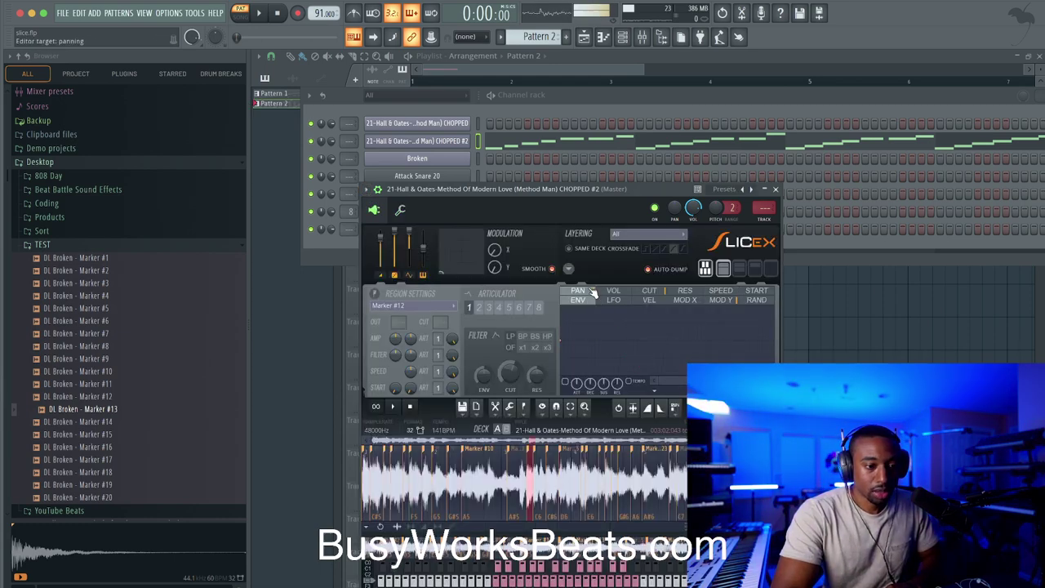
left_click(721, 299)
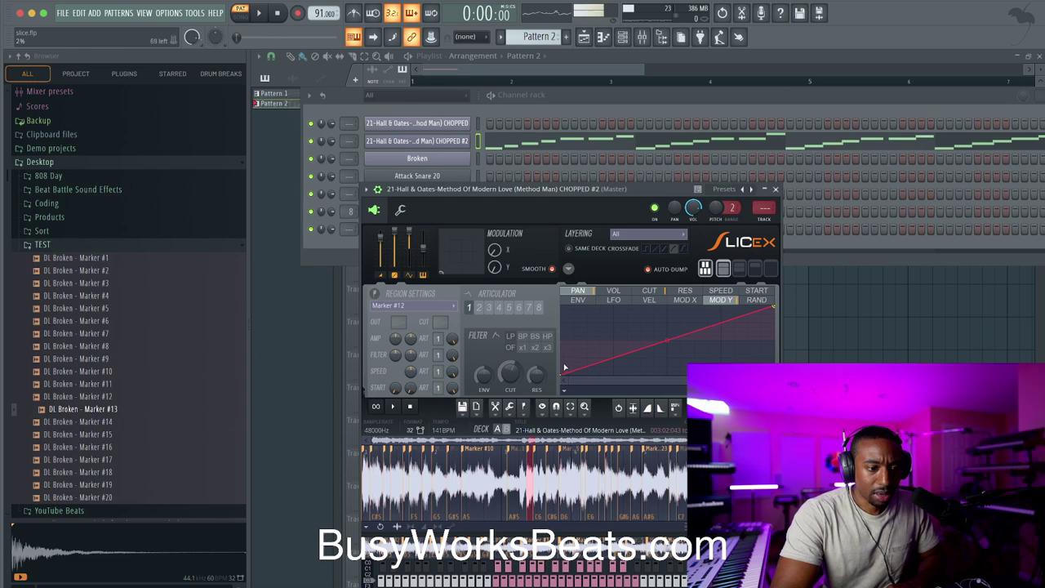
left_click_drag(564, 374, 564, 345)
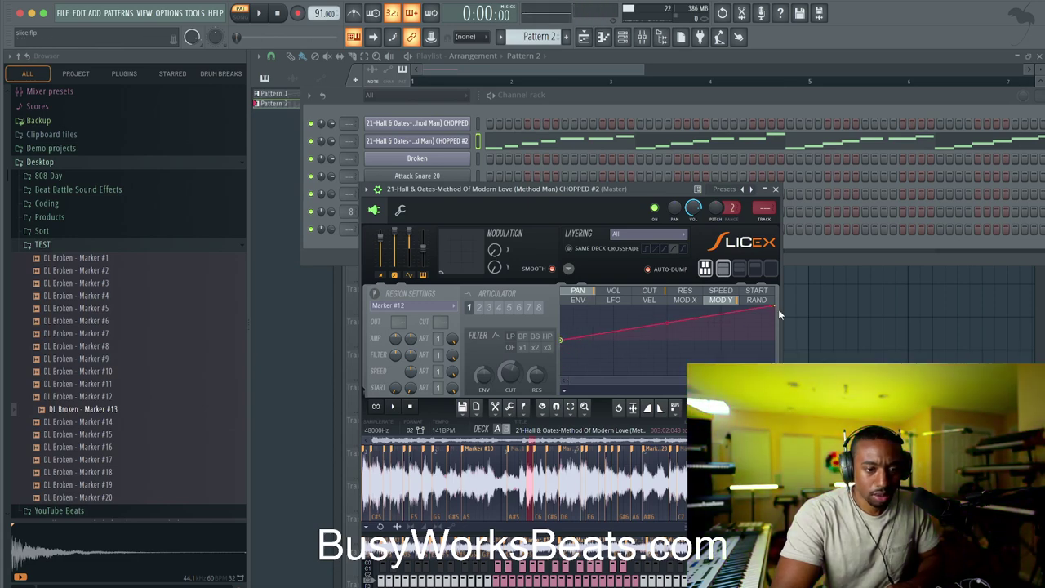
left_click_drag(776, 308, 777, 342)
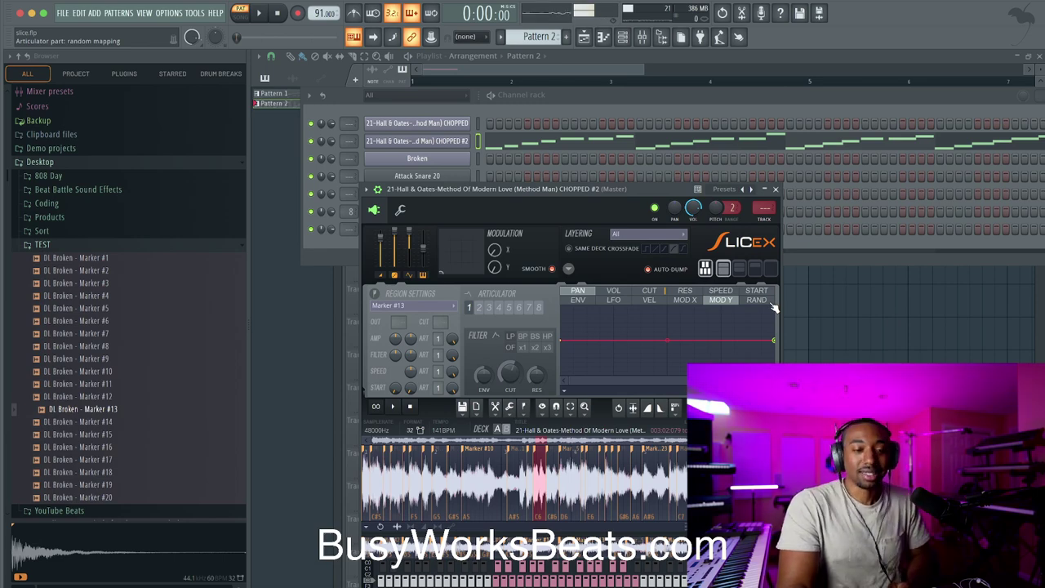
left_click(776, 190)
left_click(780, 2)
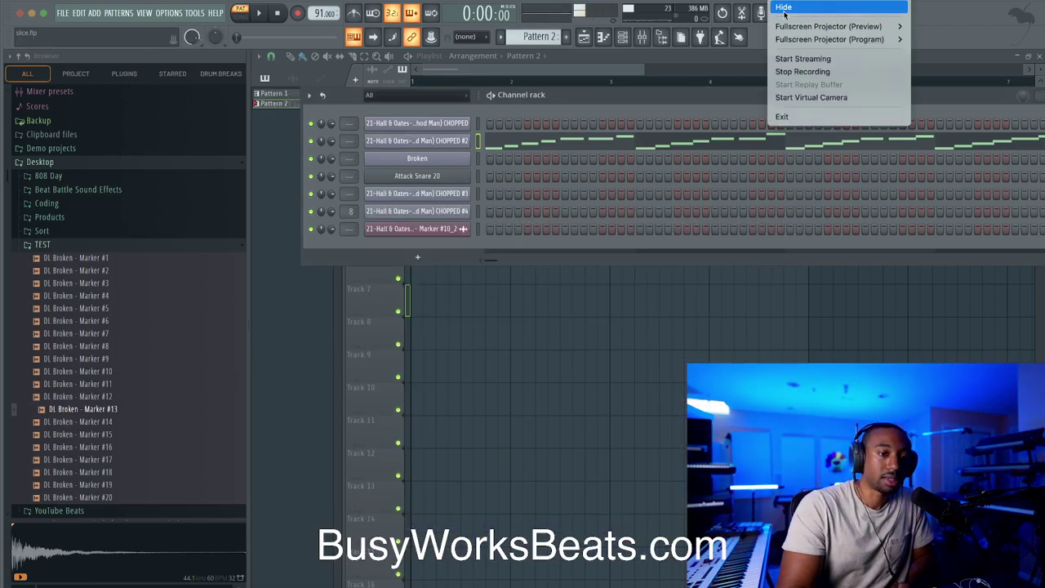